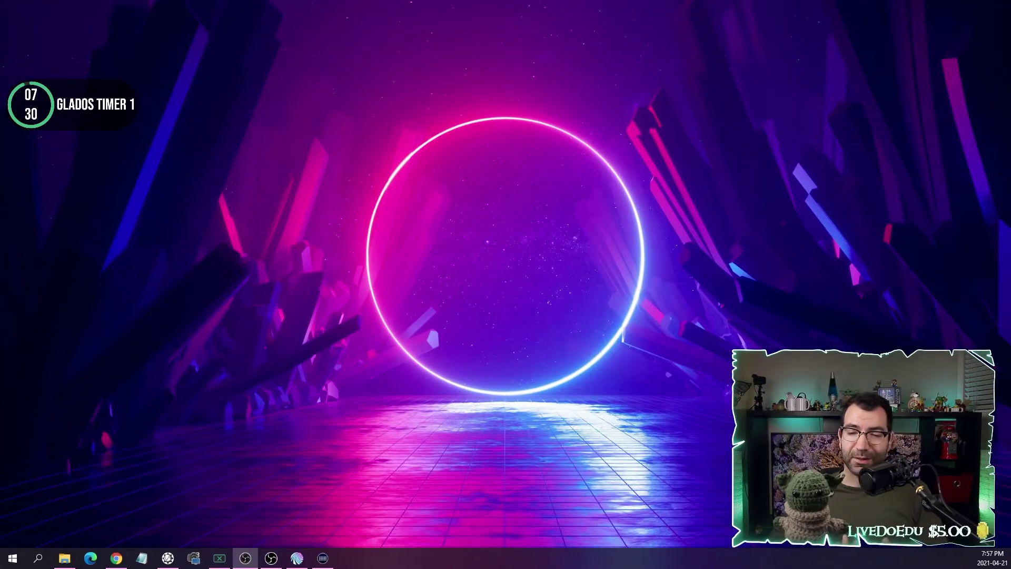
Open mixitupapp.com in Chrome and look through the page, including the Mix It Up download section.
{"action": "left_click", "coordinate": [116, 557]}
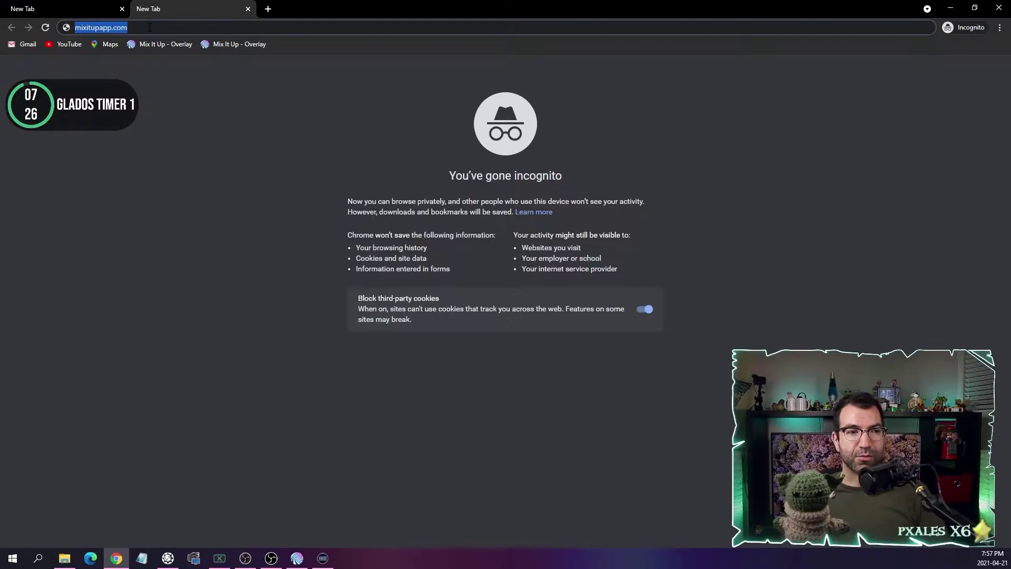
{"action": "key", "text": "Return"}
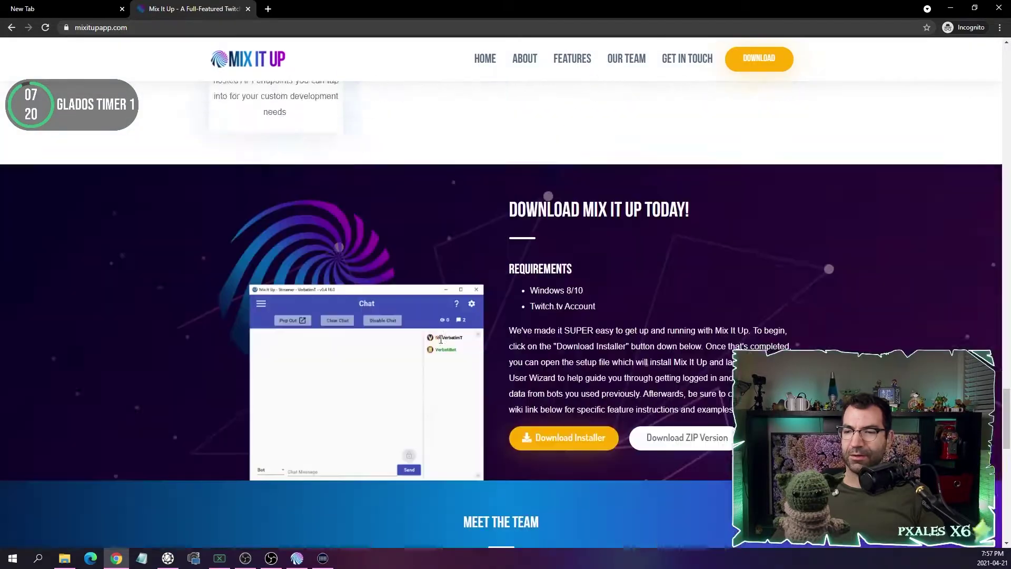
{"action": "scroll", "coordinate": [441, 339], "scroll_direction": "down", "scroll_amount": 15}
{"action": "scroll", "coordinate": [441, 340], "scroll_direction": "up", "scroll_amount": 13}
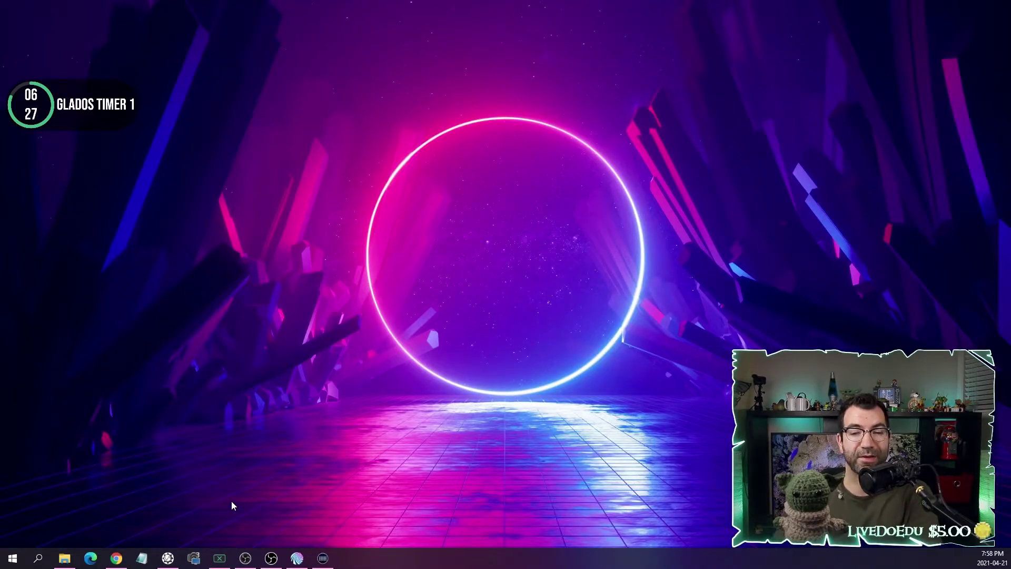
Open download.pixelbeard.tv in a Chrome incognito window to reach the shared PB Asset folder.
{"action": "left_click", "coordinate": [116, 558]}
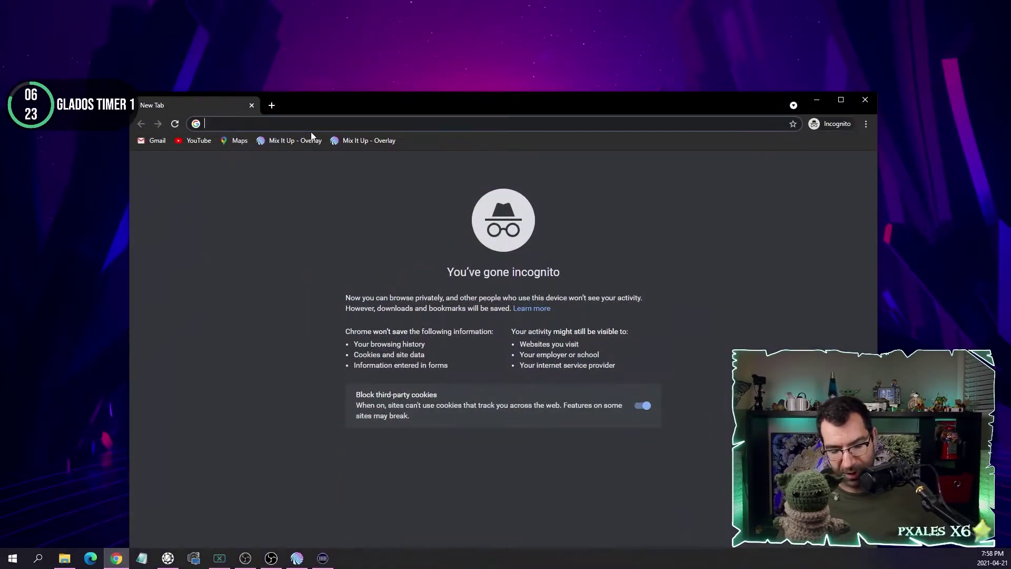
{"action": "type", "text": "download."}
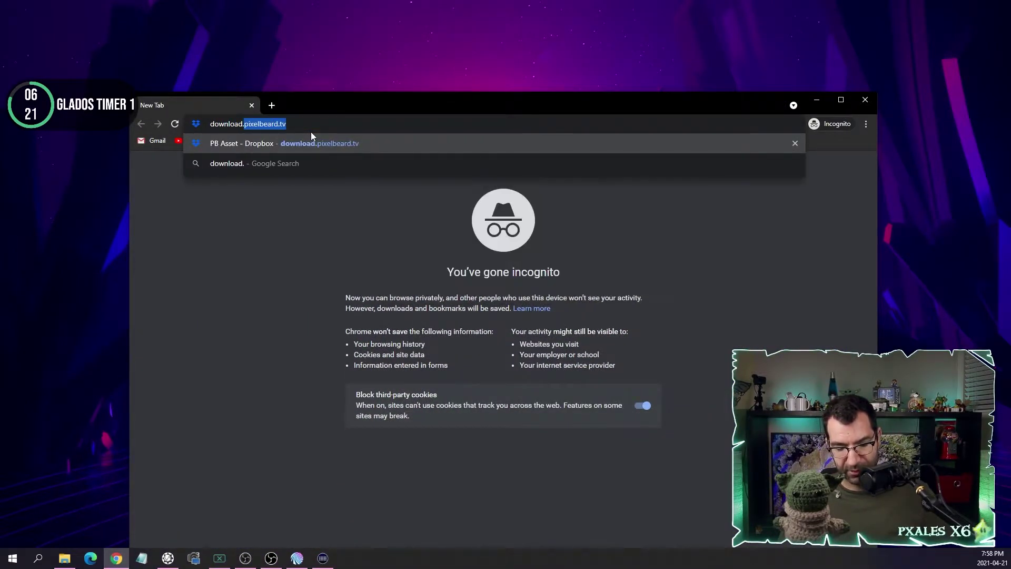
{"action": "type", "text": "pixelbeard"}
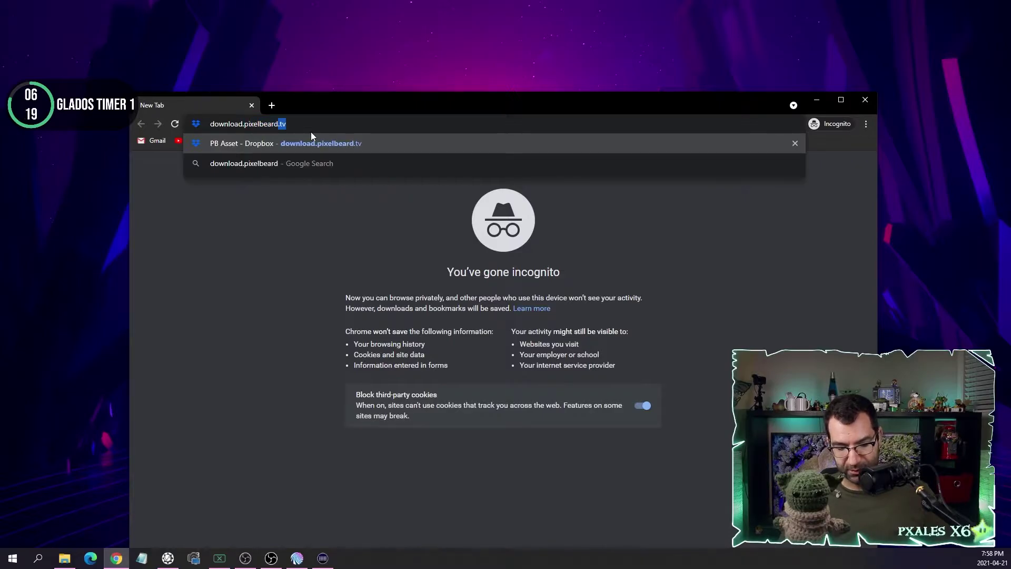
{"action": "type", "text": ".tv"}
{"action": "key", "text": "Return"}
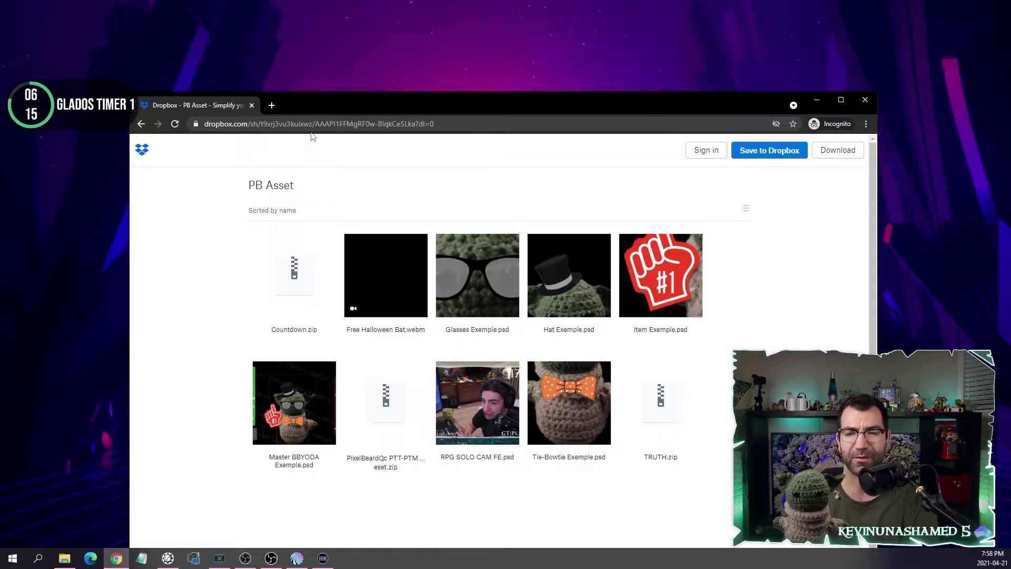
Download Countdown.zip from the shared folder as a direct download.
{"action": "left_click", "coordinate": [298, 278]}
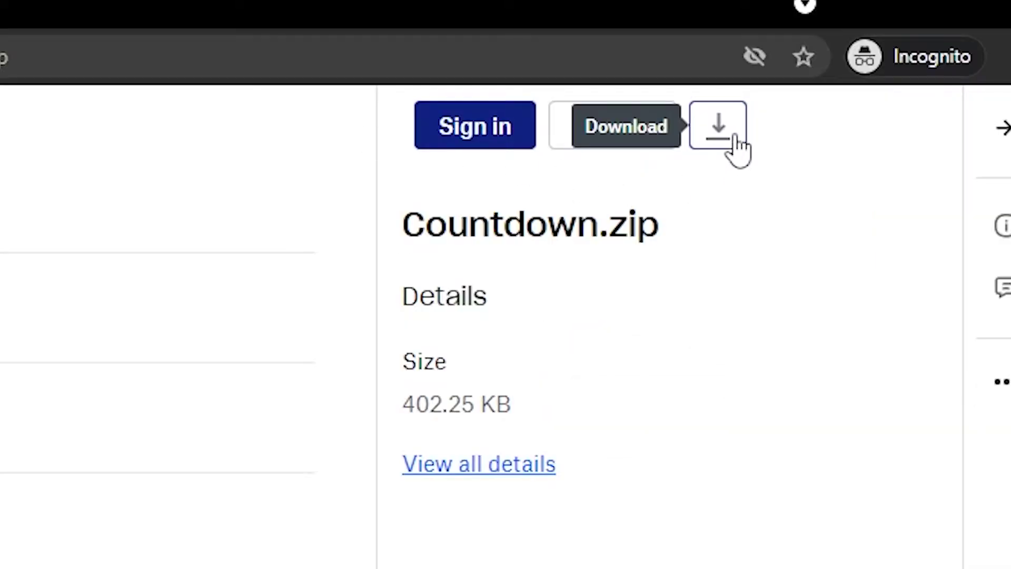
{"action": "left_click", "coordinate": [735, 138]}
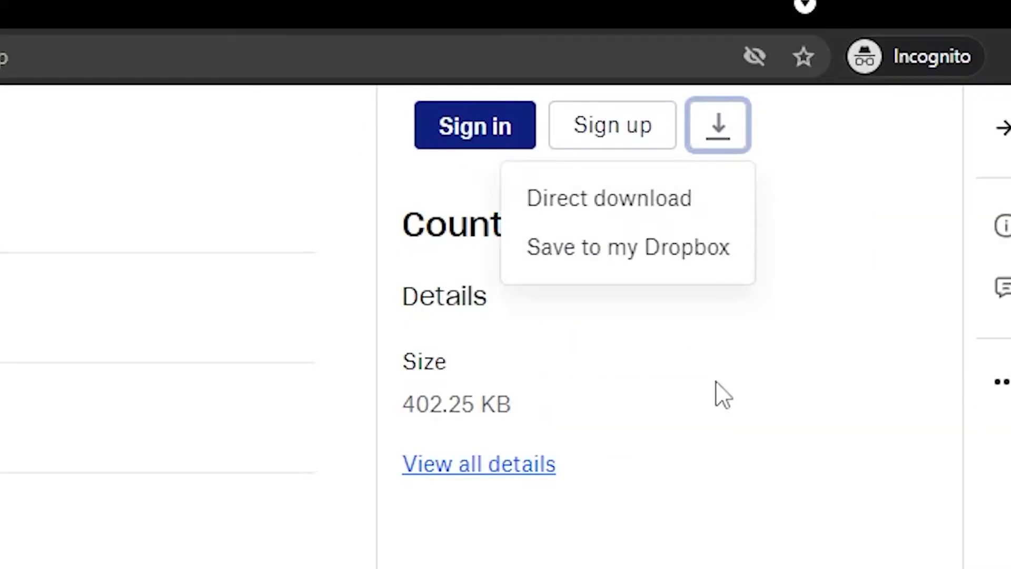
{"action": "left_click", "coordinate": [596, 196]}
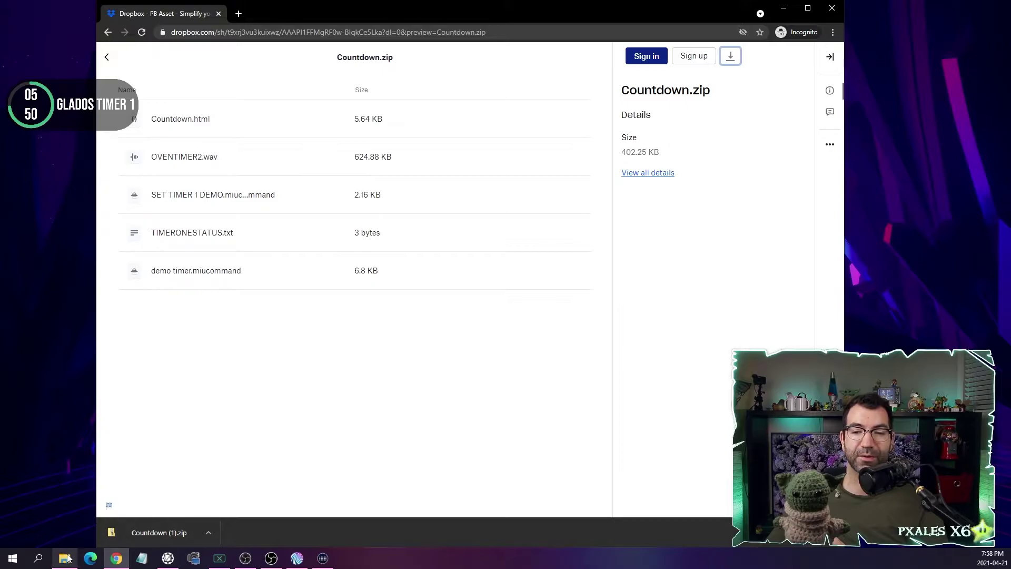
Switch to File Explorer and extract all of Countdown.zip inside FAKE DOWNLOAD FOLDER.
{"action": "left_click", "coordinate": [64, 558]}
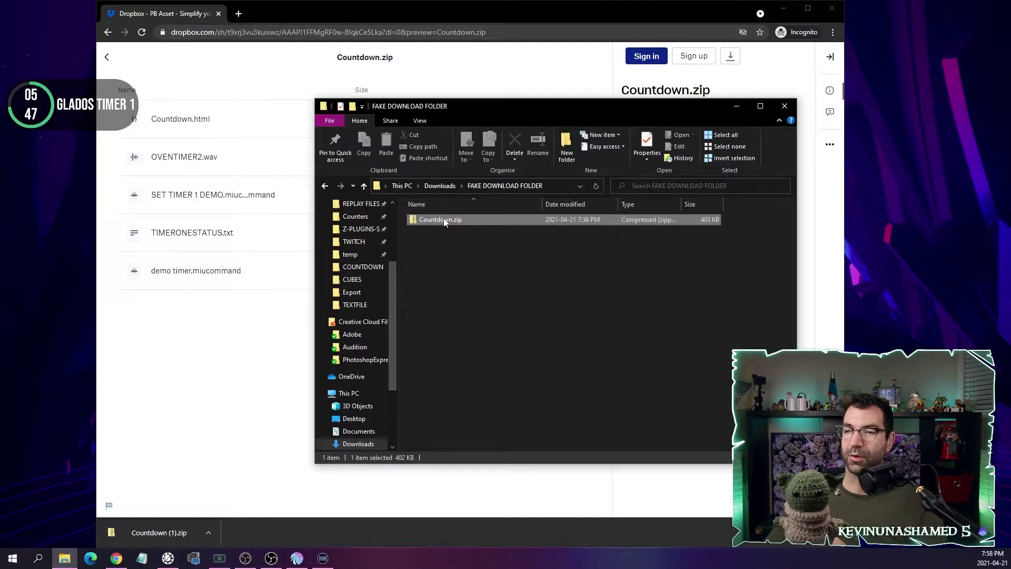
{"action": "right_click", "coordinate": [444, 222]}
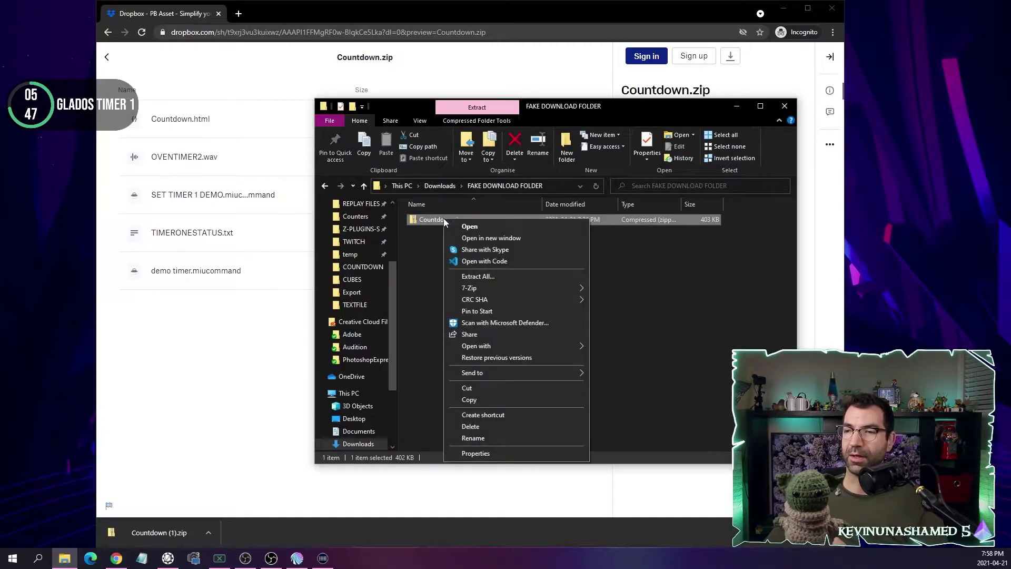
{"action": "left_click", "coordinate": [474, 276]}
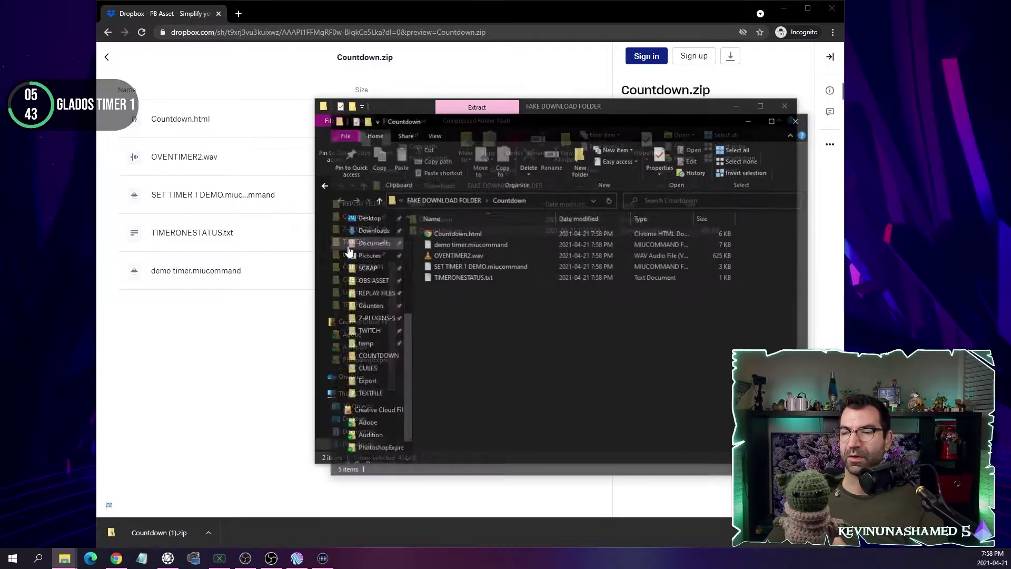
{"action": "left_click_drag", "start_coordinate": [555, 121], "coordinate": [477, 340]}
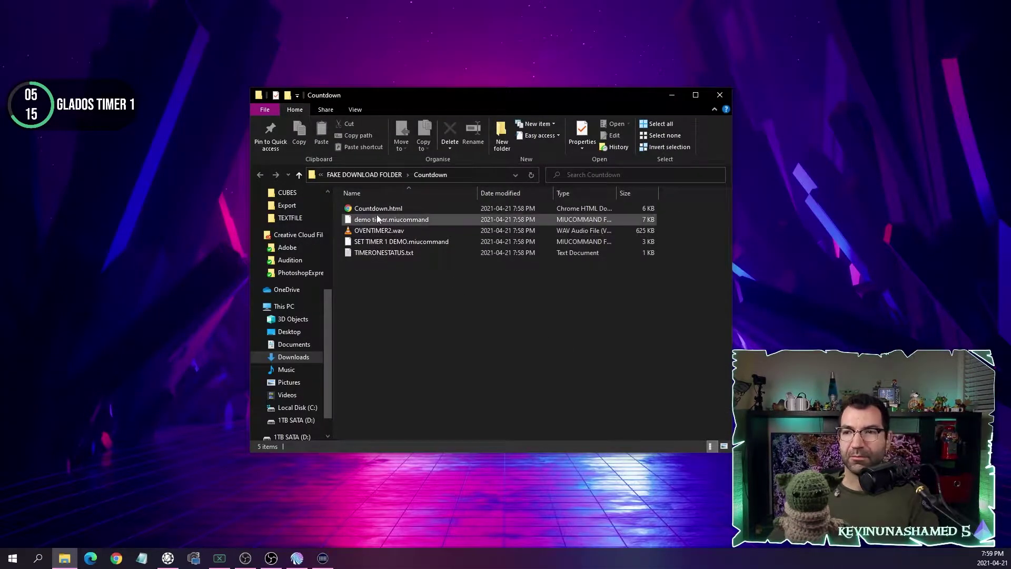
Preview the extracted Countdown.html in the browser and inspect the contents of TIMERONESTATUS.txt.
{"action": "left_click", "coordinate": [404, 210]}
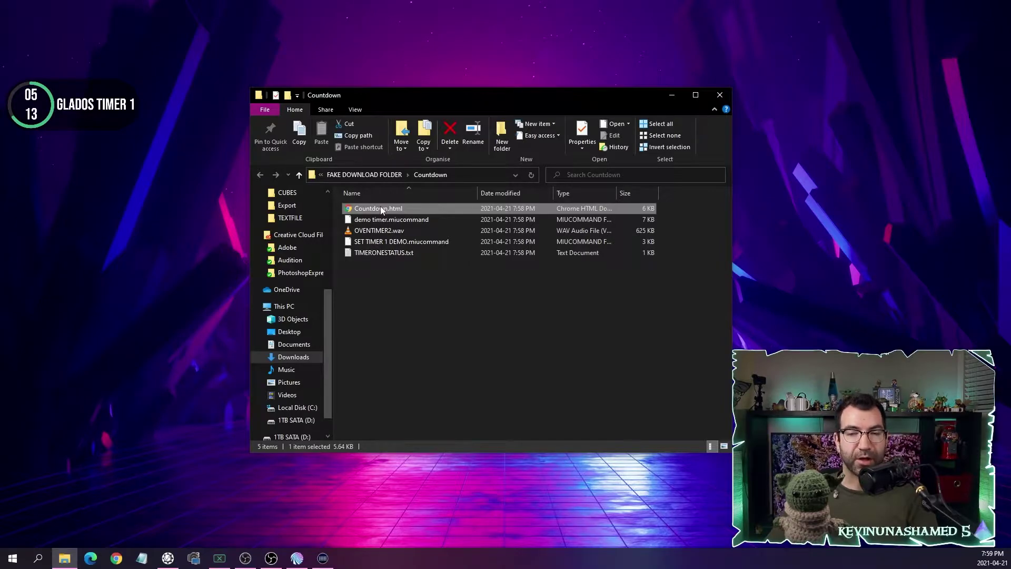
{"action": "double_click", "coordinate": [383, 209]}
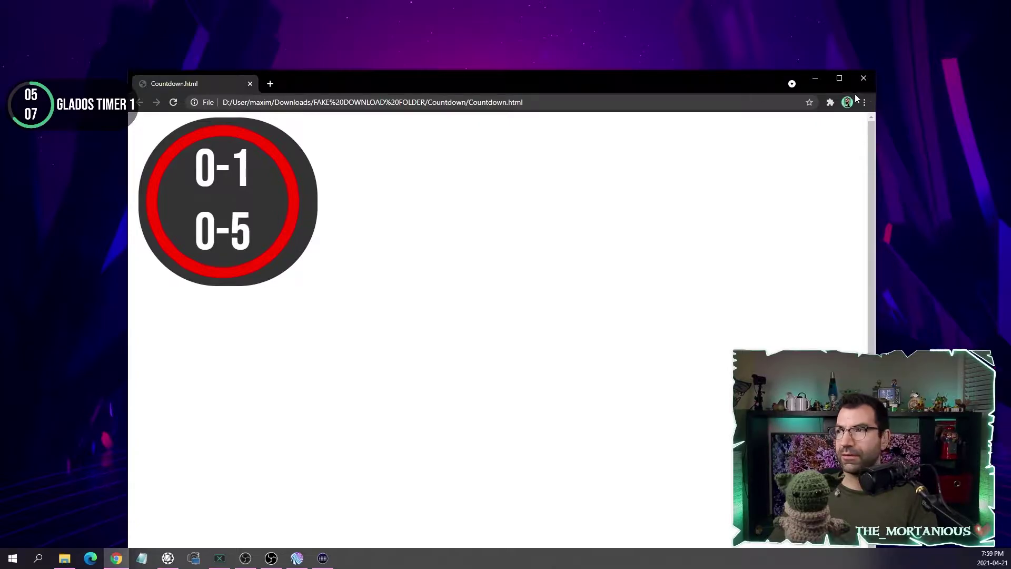
{"action": "left_click", "coordinate": [863, 79]}
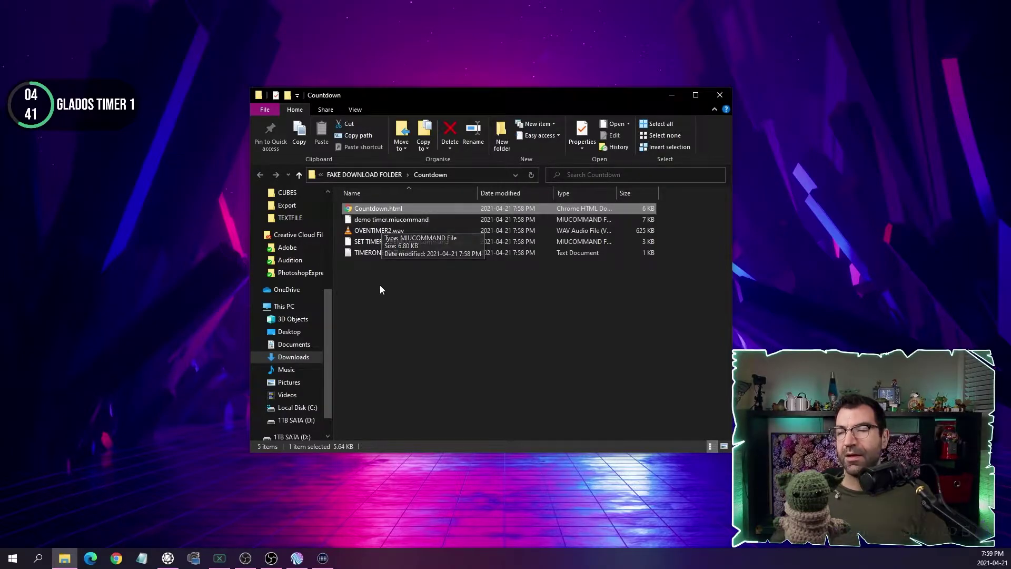
{"action": "double_click", "coordinate": [376, 255]}
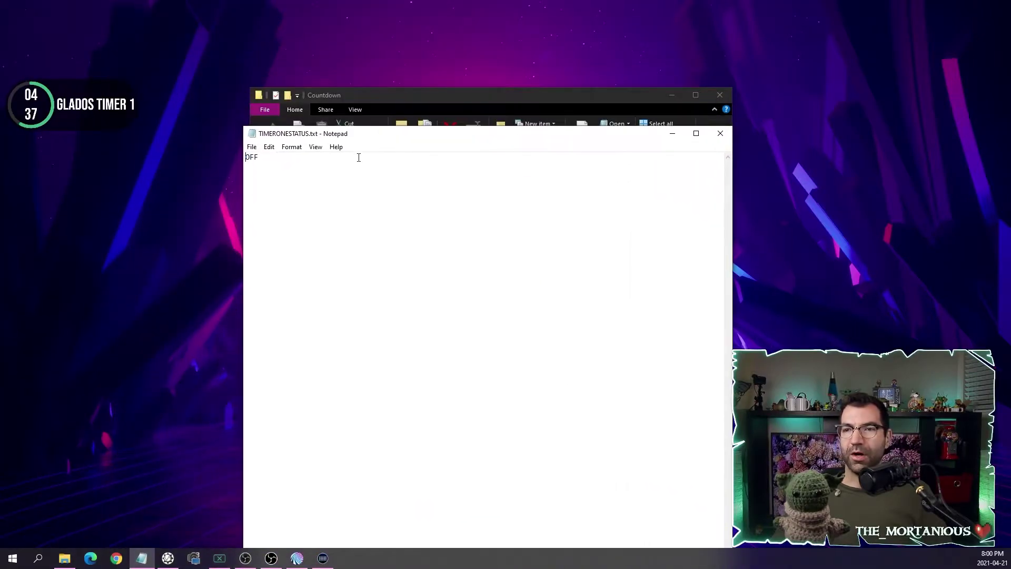
{"action": "key", "text": "super+d"}
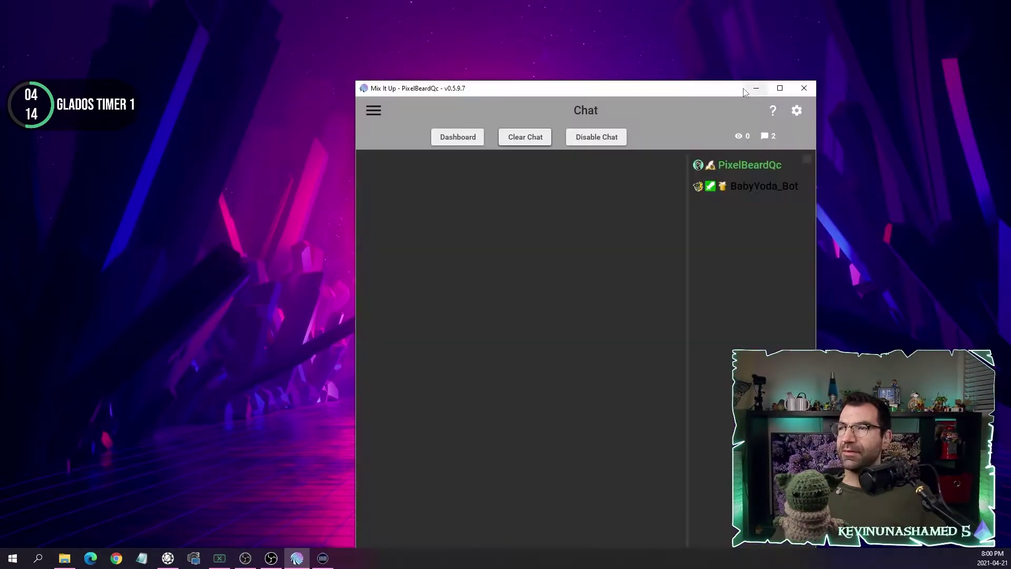
Maximize the Mix It Up window and open its Commands page.
{"action": "left_click", "coordinate": [780, 88]}
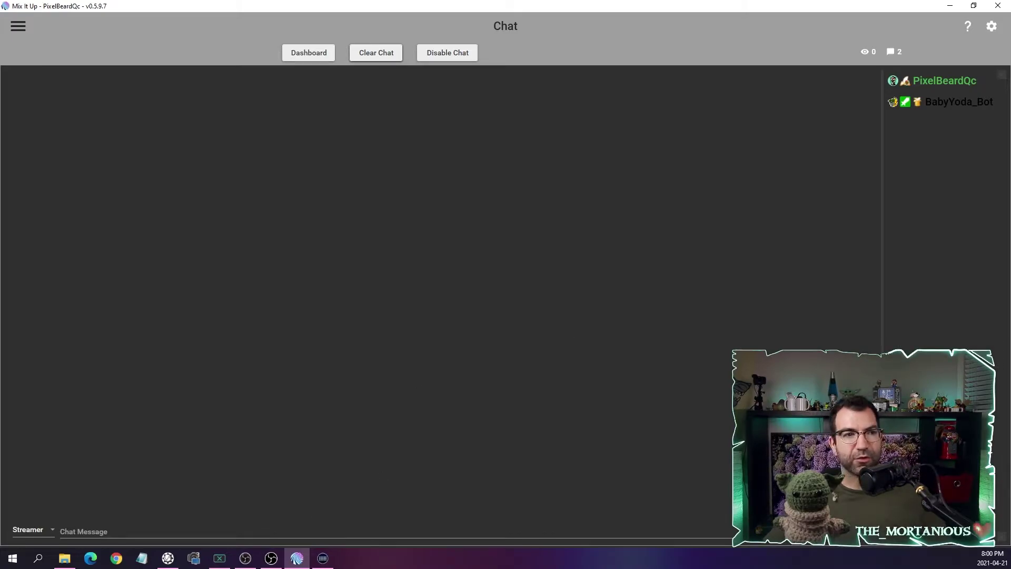
{"action": "key", "text": "alt+Tab"}
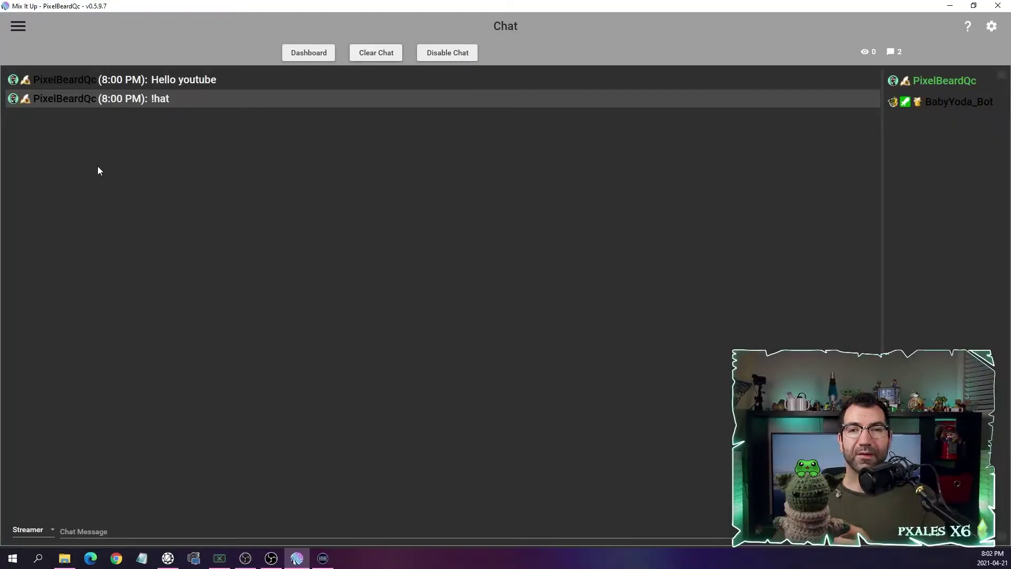
{"action": "left_click", "coordinate": [17, 27]}
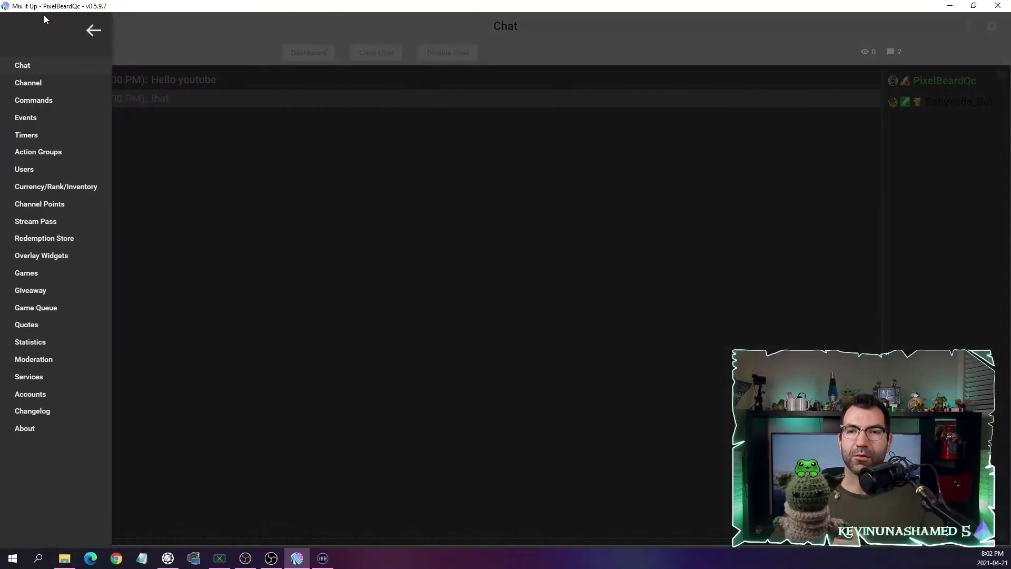
{"action": "left_click", "coordinate": [47, 98]}
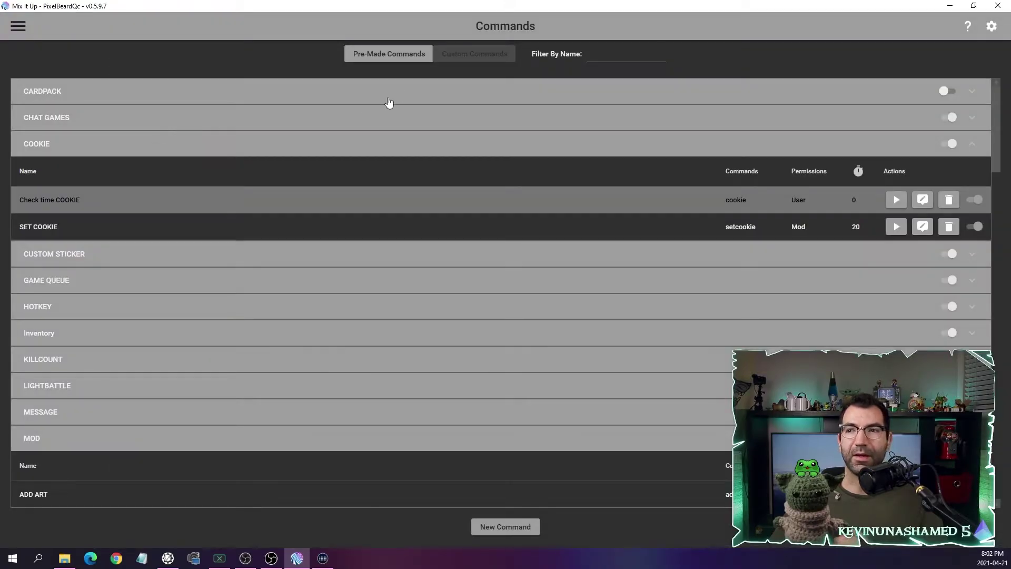
Look through the list of pre-made commands and the groups of custom commands.
{"action": "left_click", "coordinate": [390, 55]}
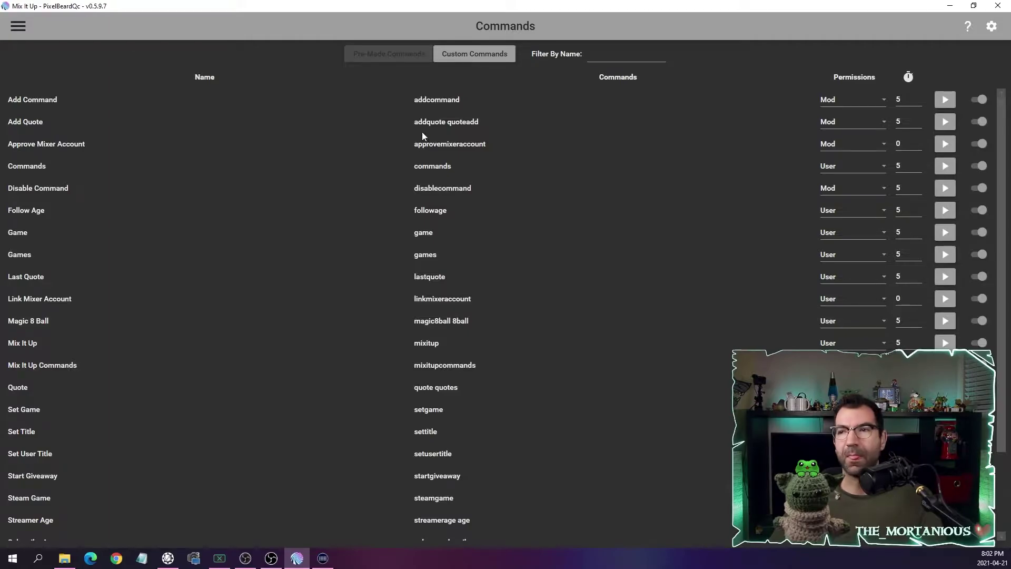
{"action": "left_click", "coordinate": [466, 53]}
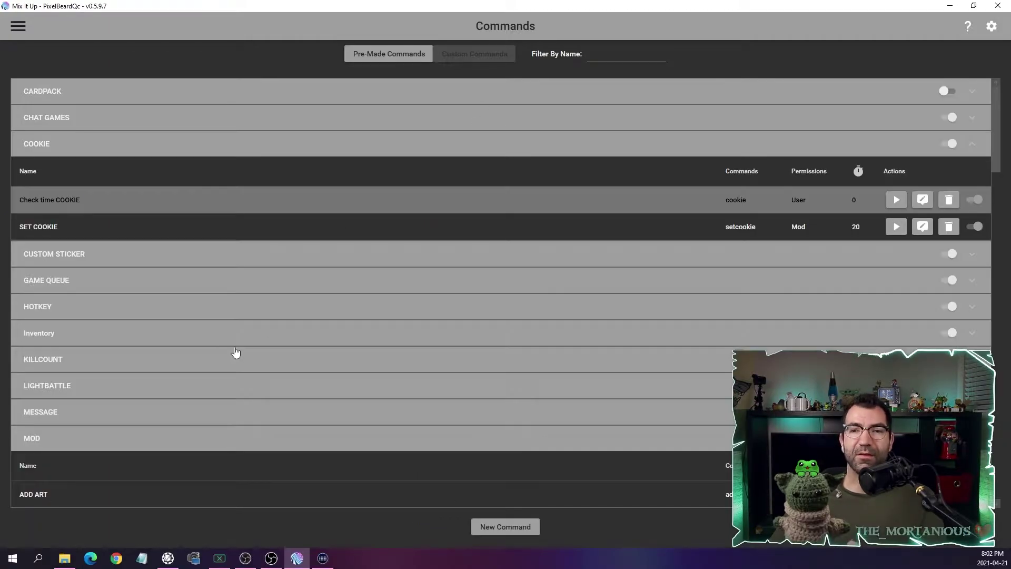
{"action": "scroll", "coordinate": [226, 242], "scroll_direction": "down", "scroll_amount": 10}
{"action": "scroll", "coordinate": [226, 242], "scroll_direction": "up", "scroll_amount": 10}
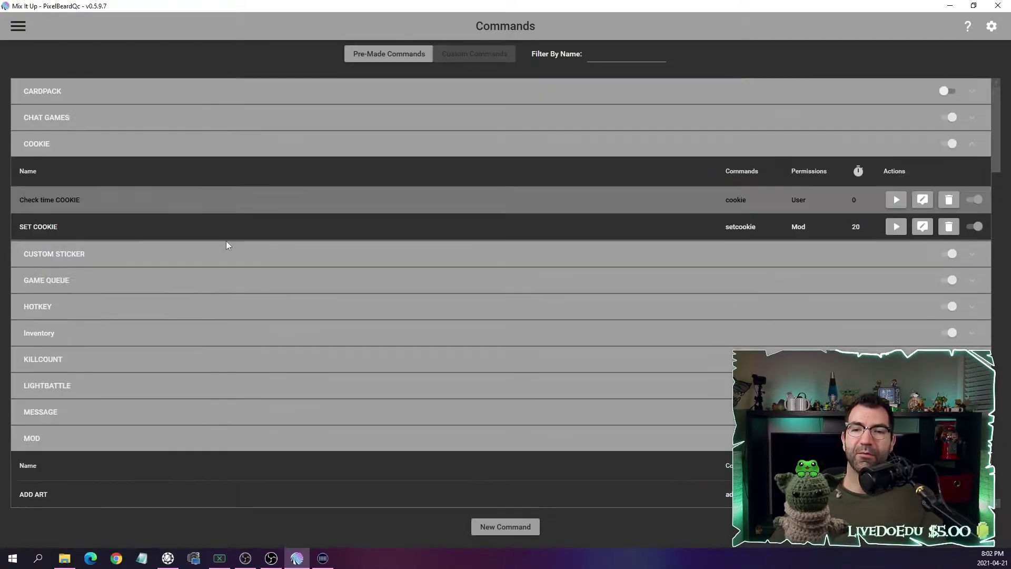
Examine the second External Program action of the ADD ART command in the MOD group, and close its editor.
{"action": "scroll", "coordinate": [218, 300], "scroll_direction": "down", "scroll_amount": 6}
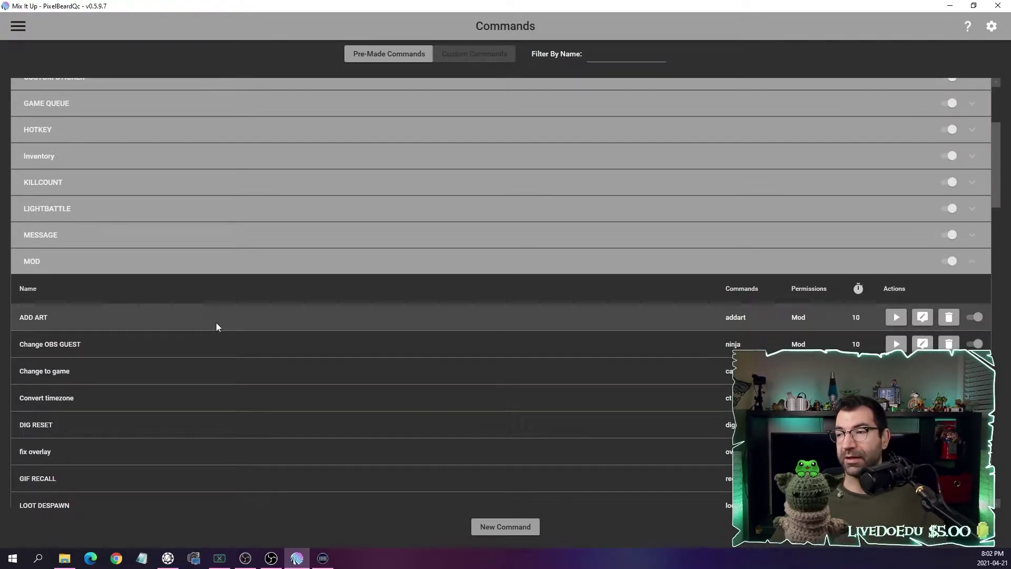
{"action": "left_click", "coordinate": [922, 317]}
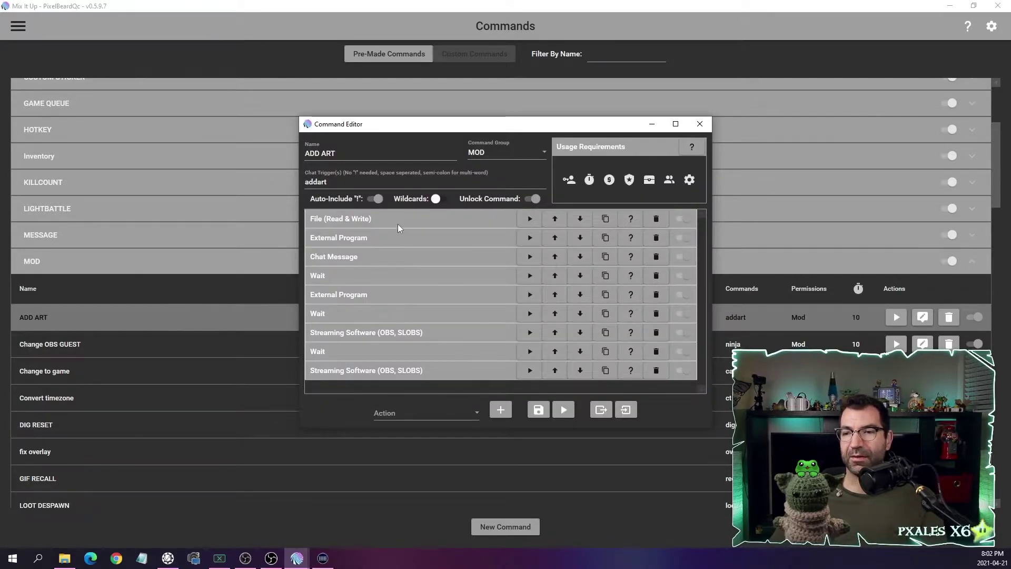
{"action": "left_click", "coordinate": [397, 294]}
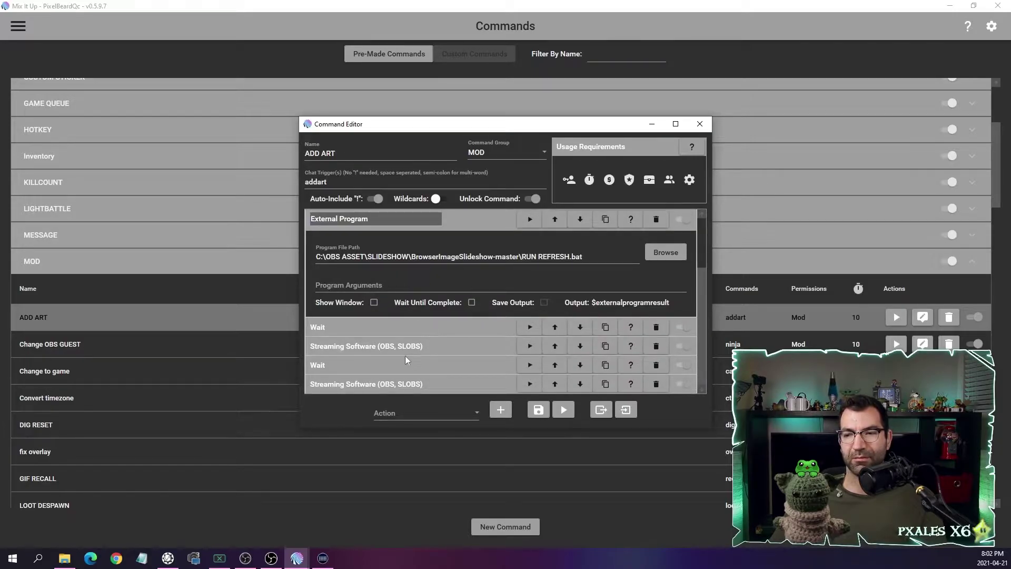
{"action": "left_click", "coordinate": [699, 124]}
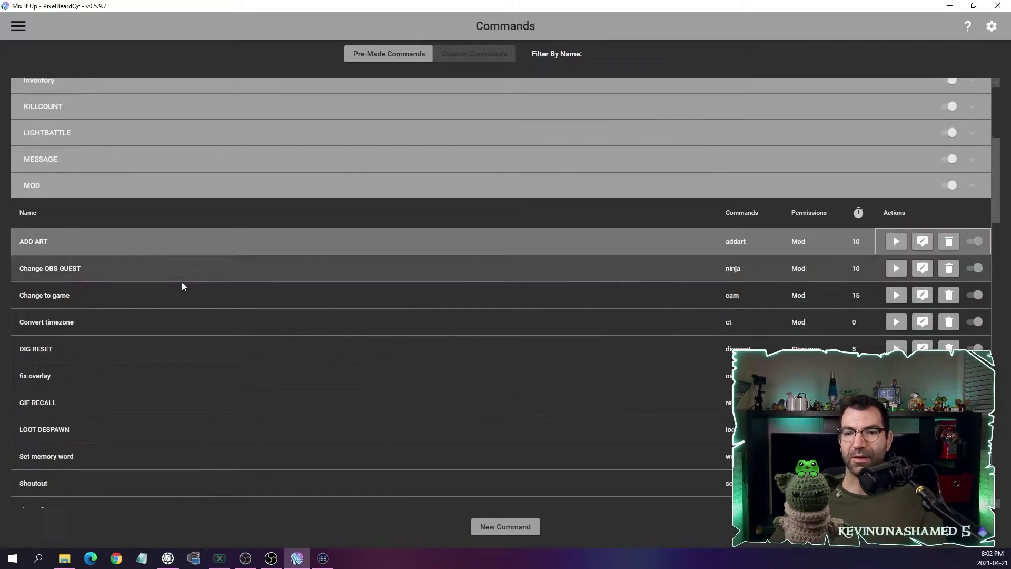
Expand the MESSAGE group, examine the Chat Message action of the discord command, and close its editor.
{"action": "scroll", "coordinate": [181, 285], "scroll_direction": "up", "scroll_amount": 4}
{"action": "left_click", "coordinate": [120, 363]}
{"action": "scroll", "coordinate": [119, 358], "scroll_direction": "down", "scroll_amount": 5}
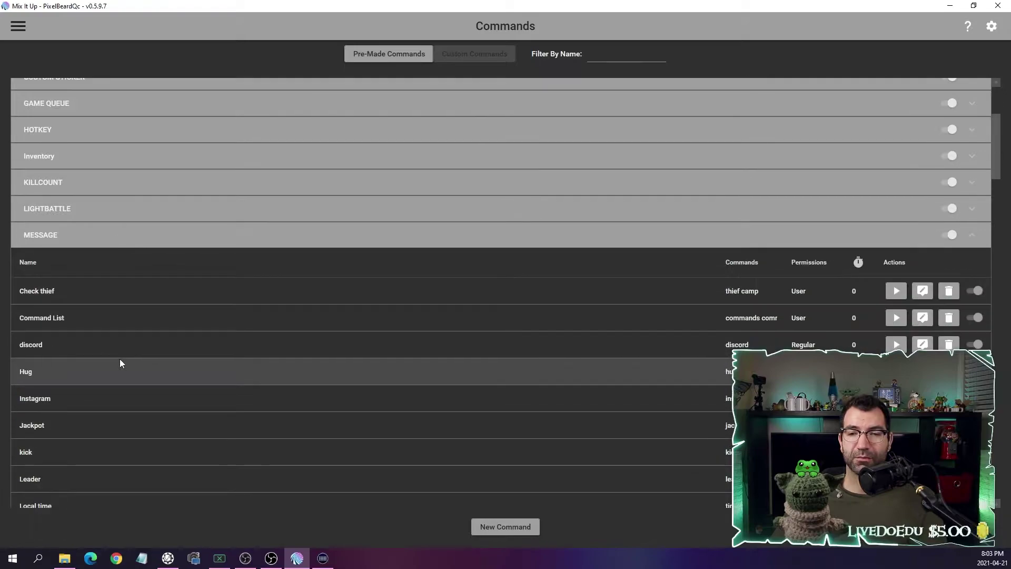
{"action": "left_click", "coordinate": [921, 344]}
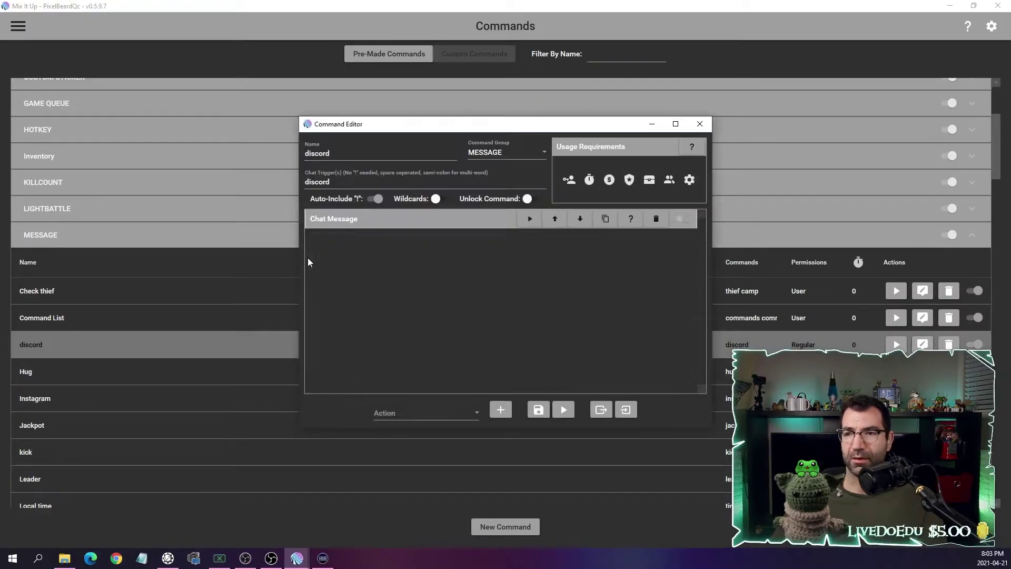
{"action": "left_click", "coordinate": [400, 219]}
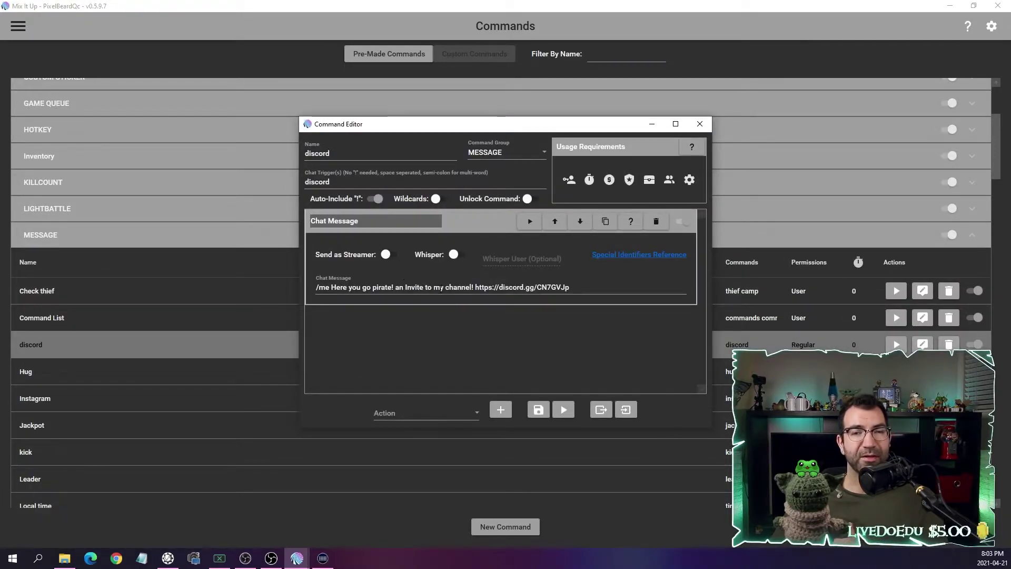
{"action": "key", "text": "alt+F4"}
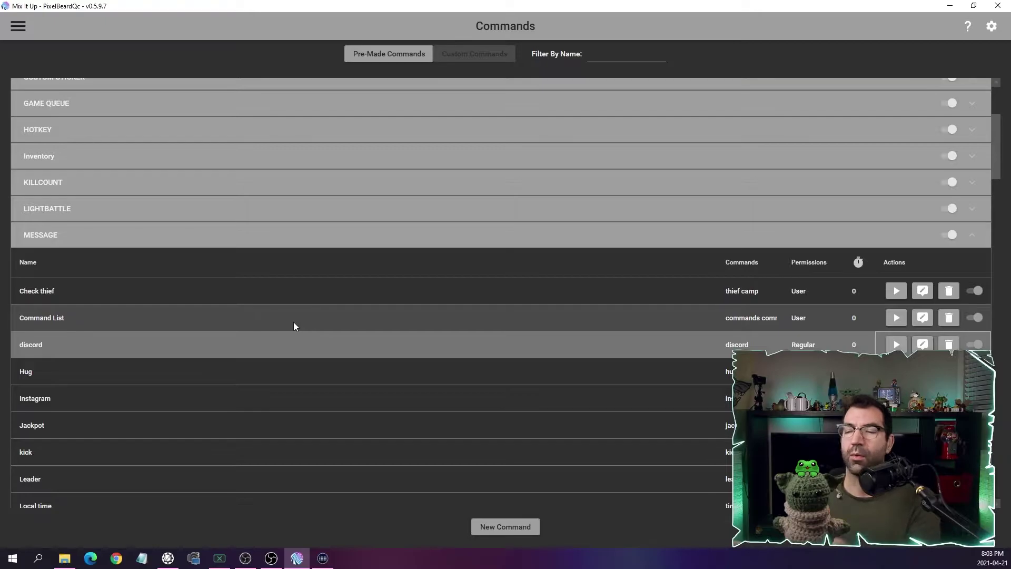
Go to the Action Groups page of Mix It Up.
{"action": "left_click", "coordinate": [19, 26]}
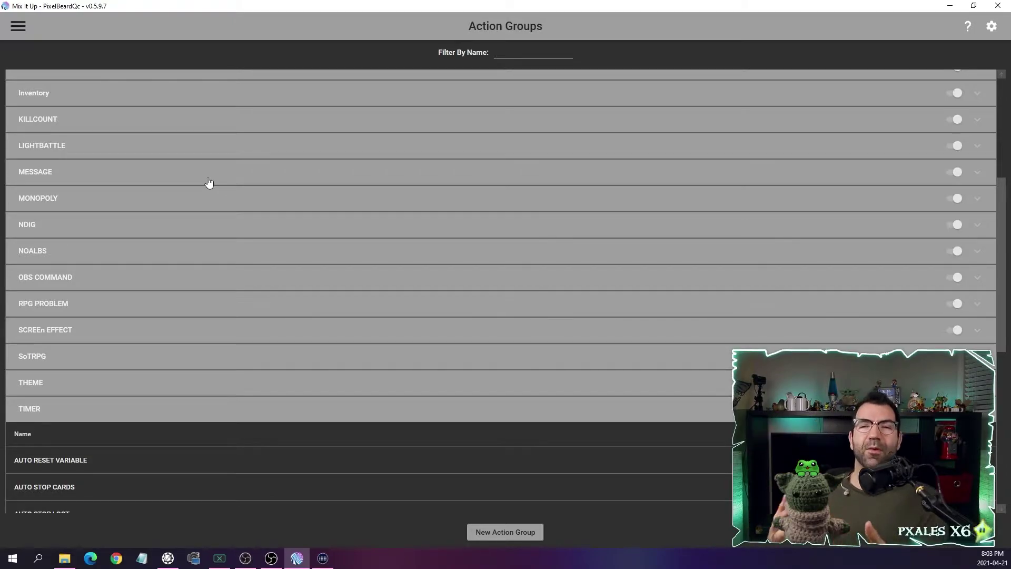
Go to the Services page, examine the Overlay service's connection details, and collapse them.
{"action": "left_click", "coordinate": [18, 28]}
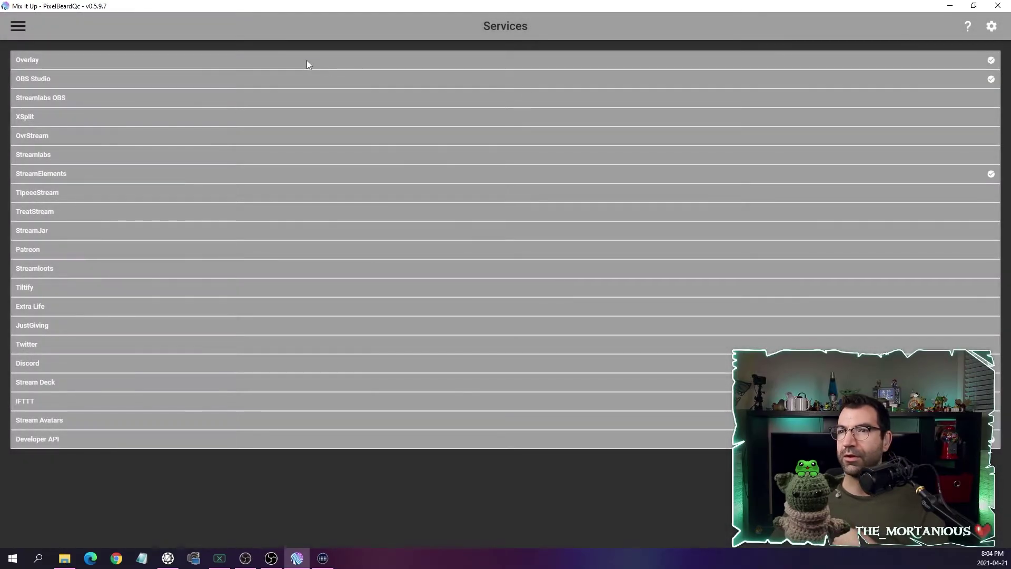
{"action": "left_click", "coordinate": [308, 61]}
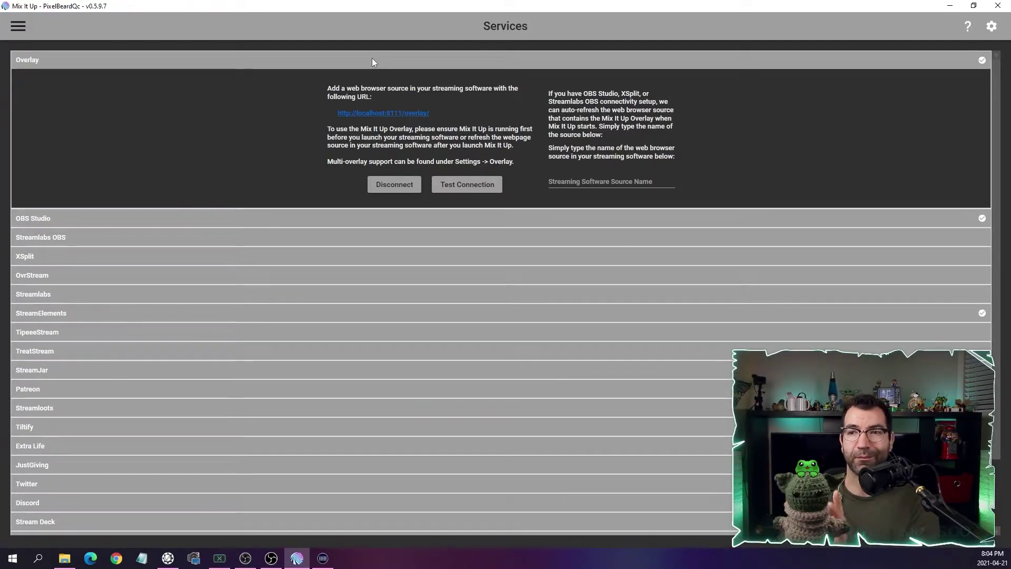
{"action": "left_click", "coordinate": [371, 62]}
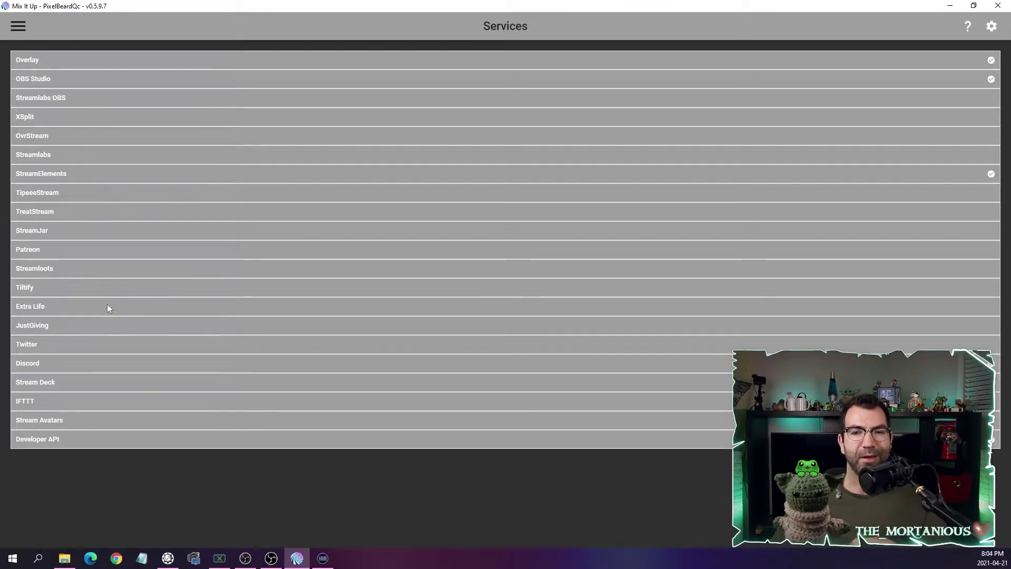
Examine the Stream Deck and IFTTT service details, collapsing each one after reading.
{"action": "left_click", "coordinate": [85, 381]}
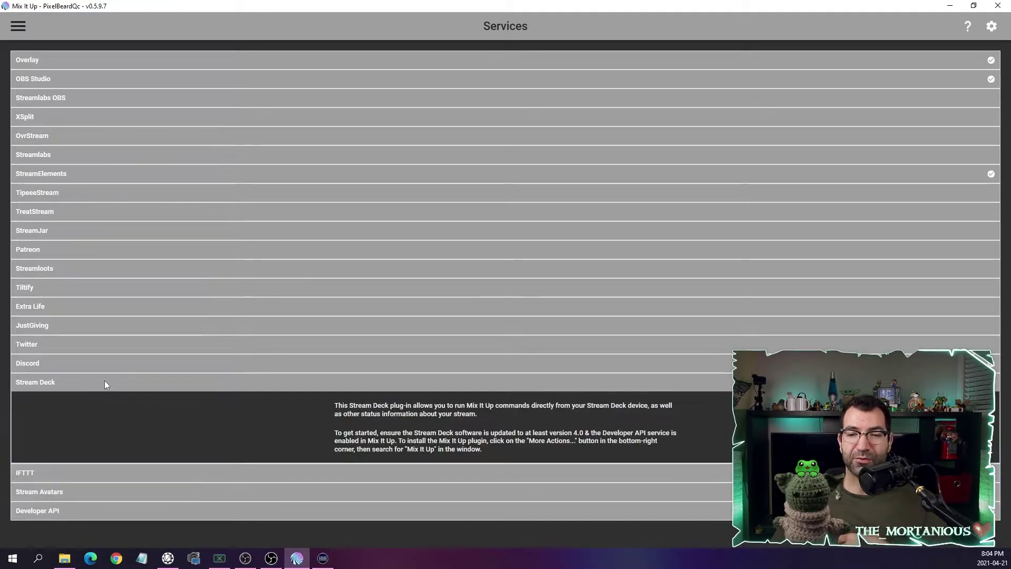
{"action": "left_click", "coordinate": [104, 380]}
{"action": "left_click", "coordinate": [70, 401]}
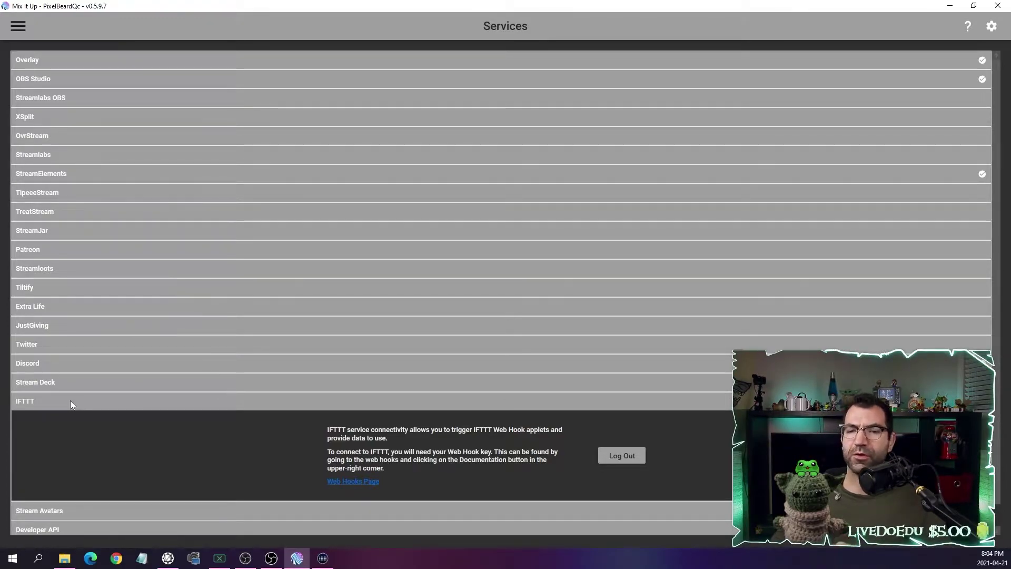
{"action": "left_click", "coordinate": [70, 400]}
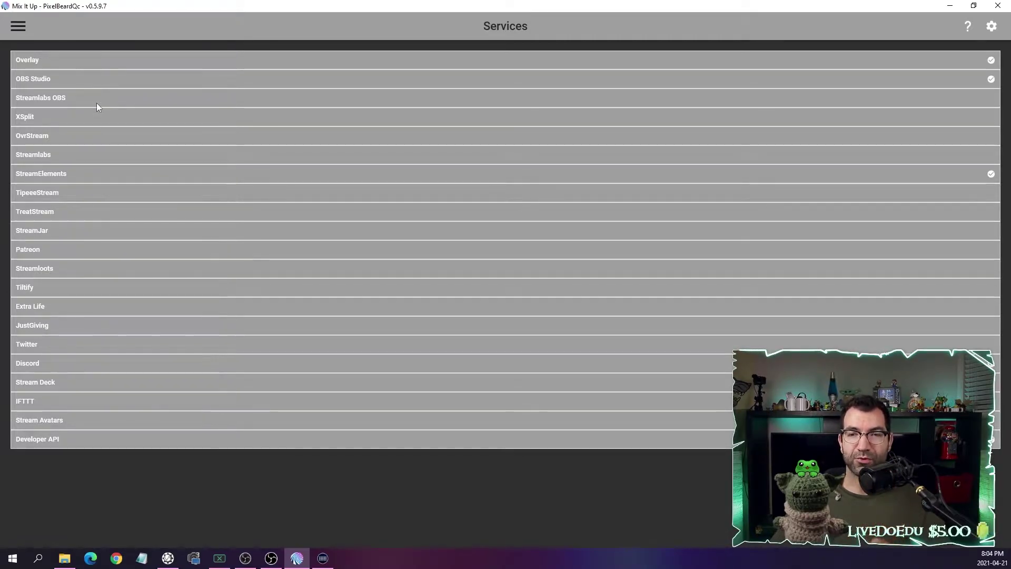
Test the OBS Studio service connection, dismiss the result, and collapse the service's details.
{"action": "left_click", "coordinate": [94, 81]}
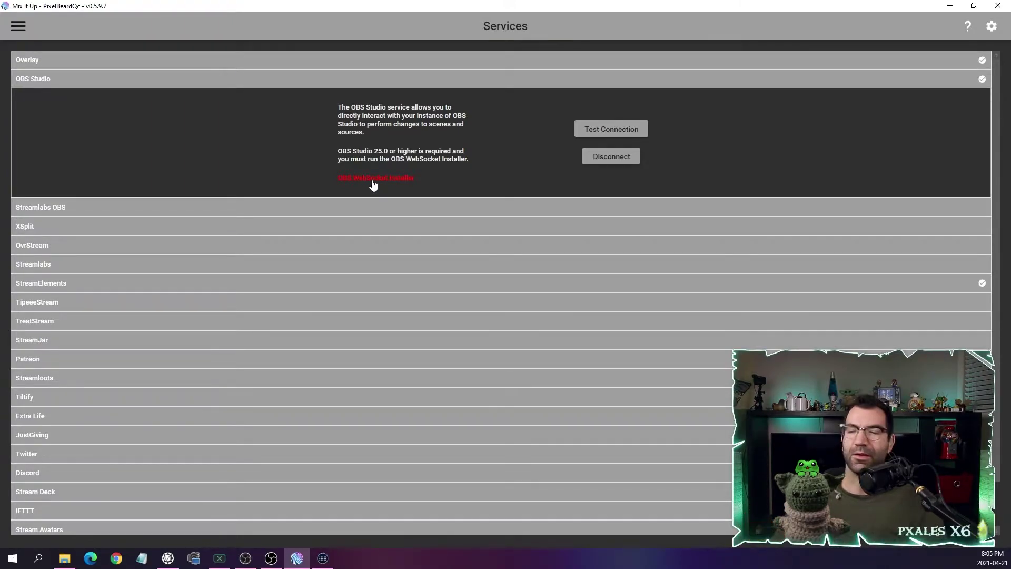
{"action": "left_click", "coordinate": [602, 132]}
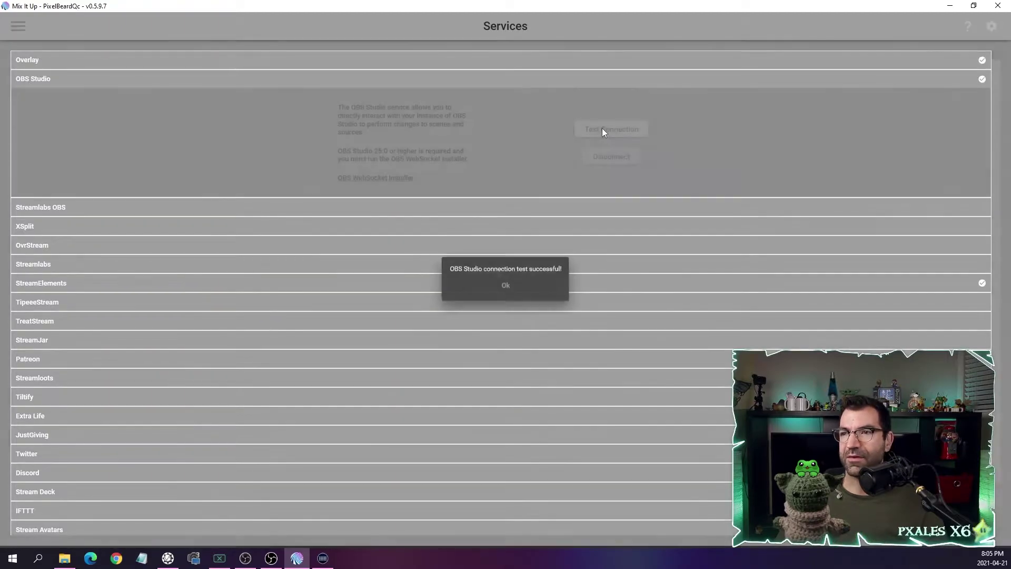
{"action": "left_click", "coordinate": [508, 286]}
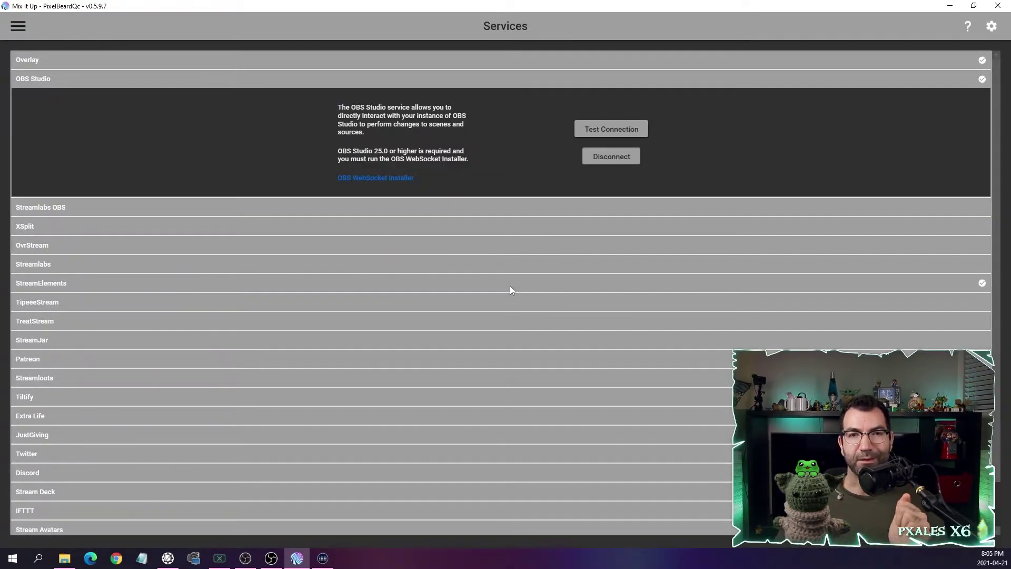
{"action": "left_click", "coordinate": [206, 80]}
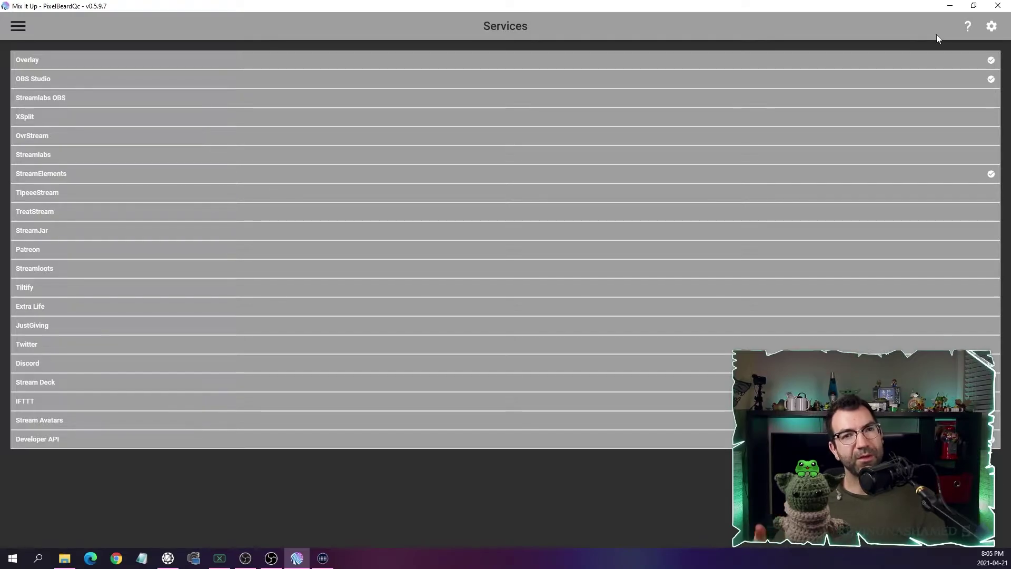
Switch to OBS and add a new browser source named TIMER 1 DEMO to the scene.
{"action": "left_click", "coordinate": [950, 5]}
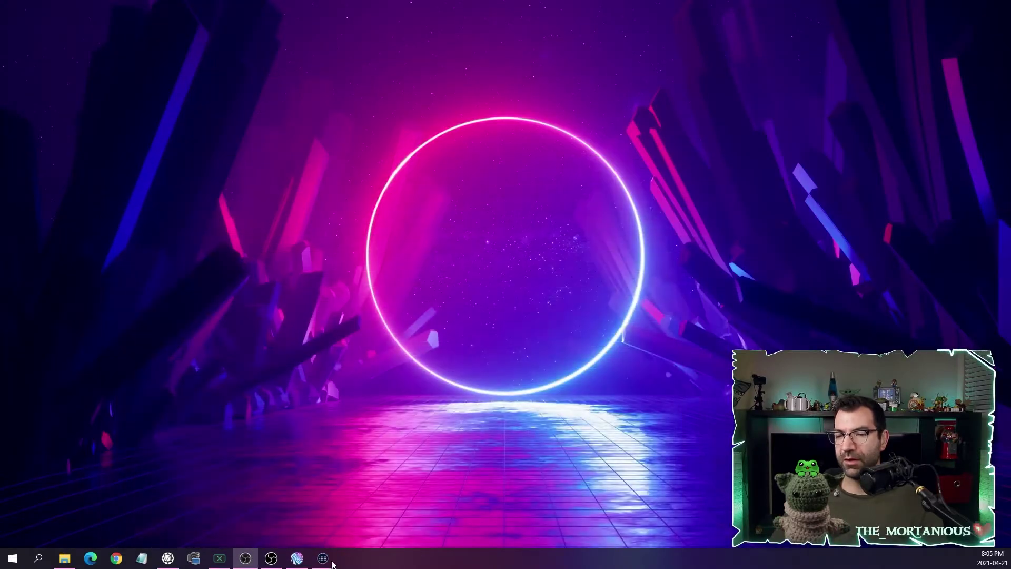
{"action": "left_click", "coordinate": [271, 558]}
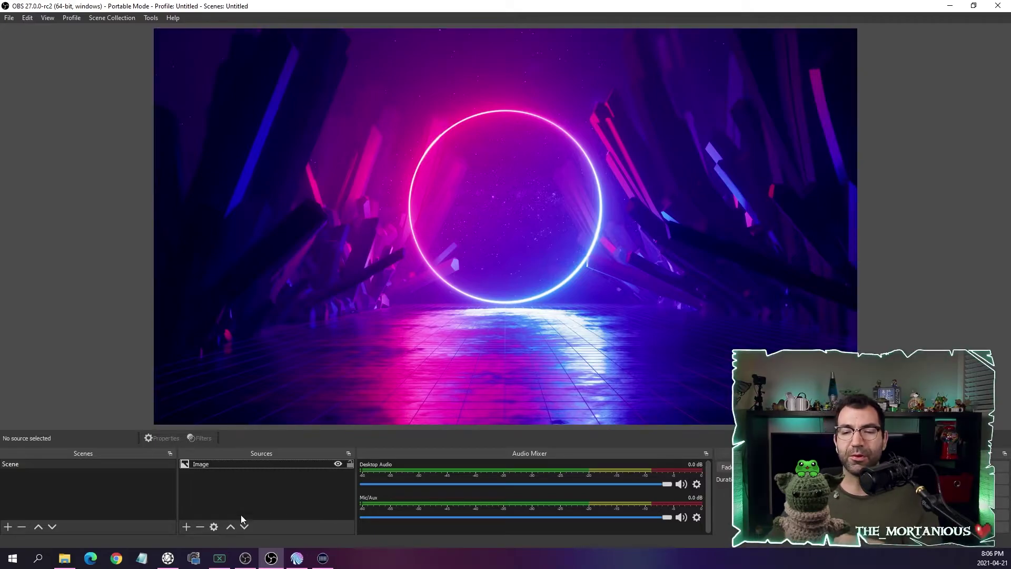
{"action": "left_click", "coordinate": [184, 529]}
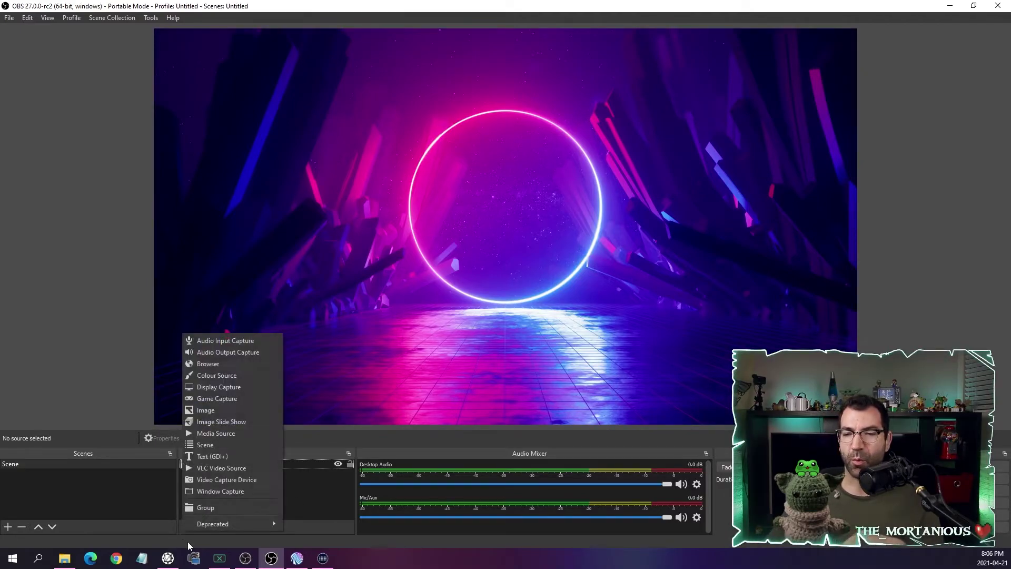
{"action": "left_click", "coordinate": [206, 369]}
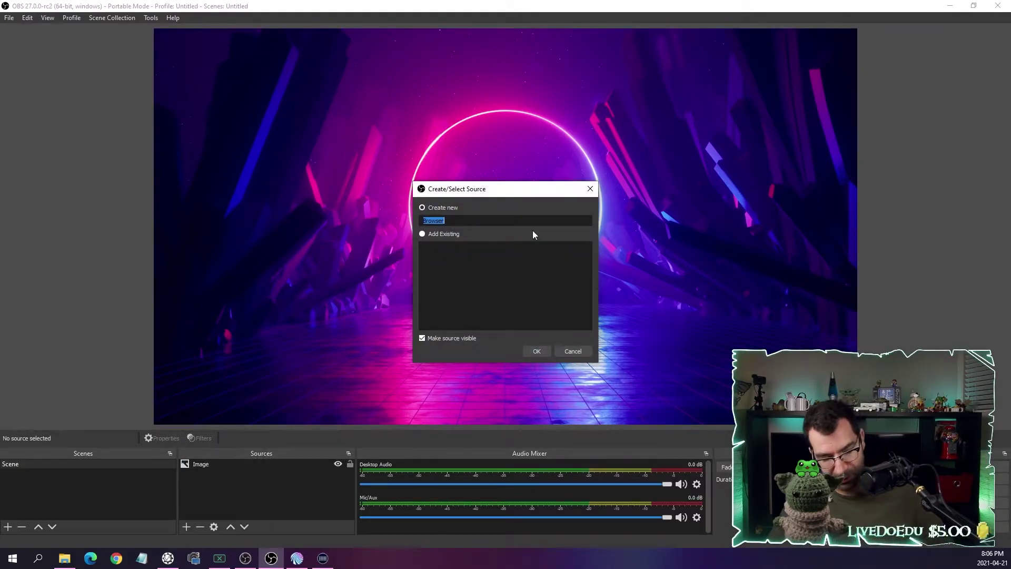
{"action": "type", "text": "TIMER 1"}
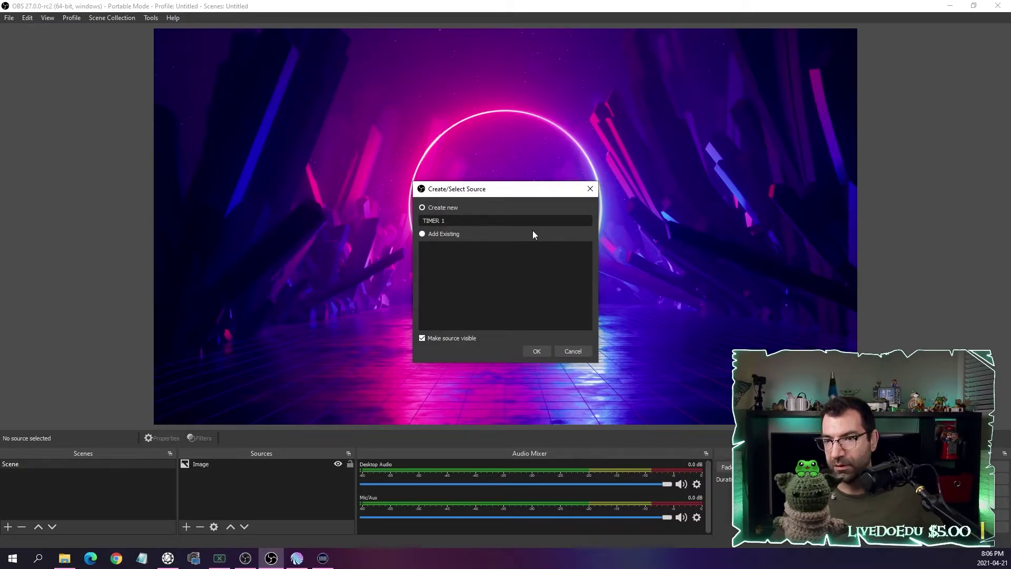
{"action": "type", "text": " DEMO"}
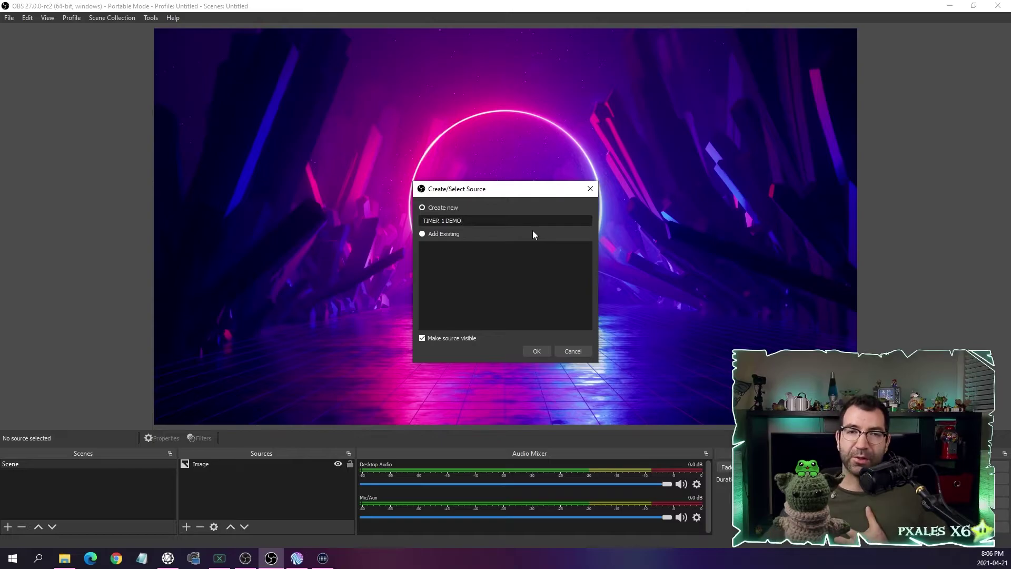
{"action": "left_click", "coordinate": [536, 351]}
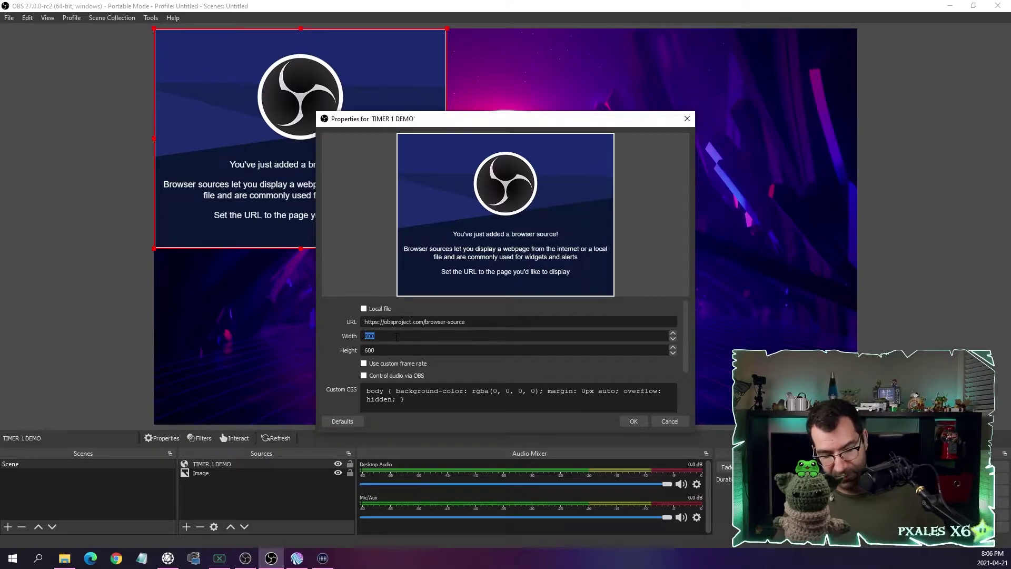
Set the browser source to width 1920 and height 340, with shutdown when not visible and refresh when the scene becomes active enabled.
{"action": "type", "text": "1920"}
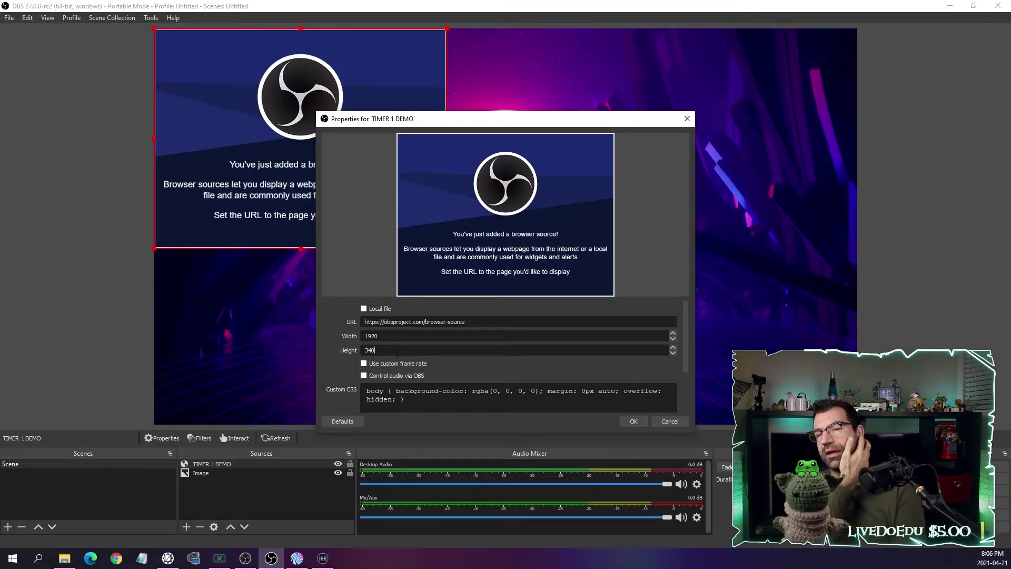
{"action": "left_click", "coordinate": [398, 354]}
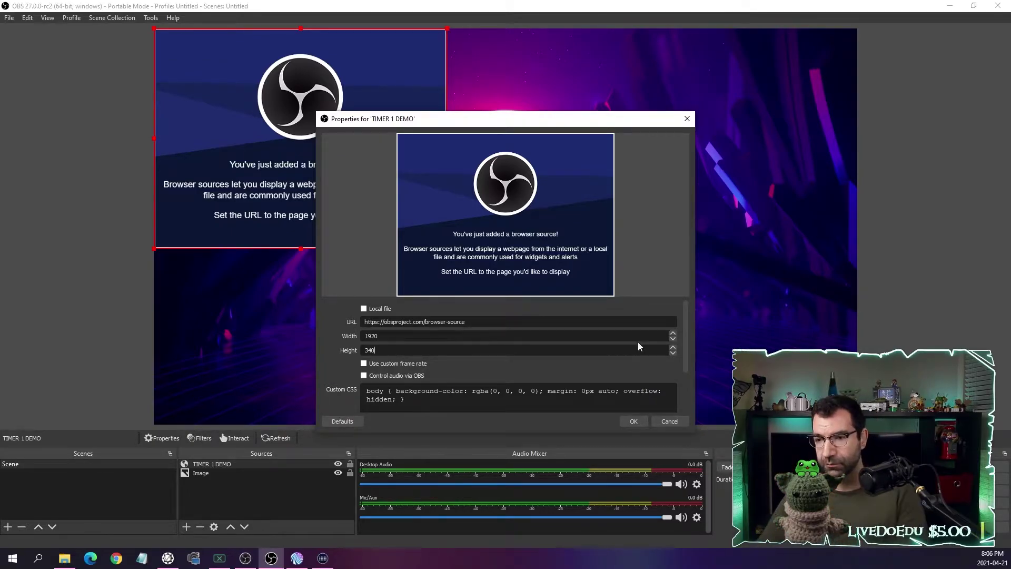
{"action": "left_click_drag", "start_coordinate": [684, 340], "coordinate": [685, 389]}
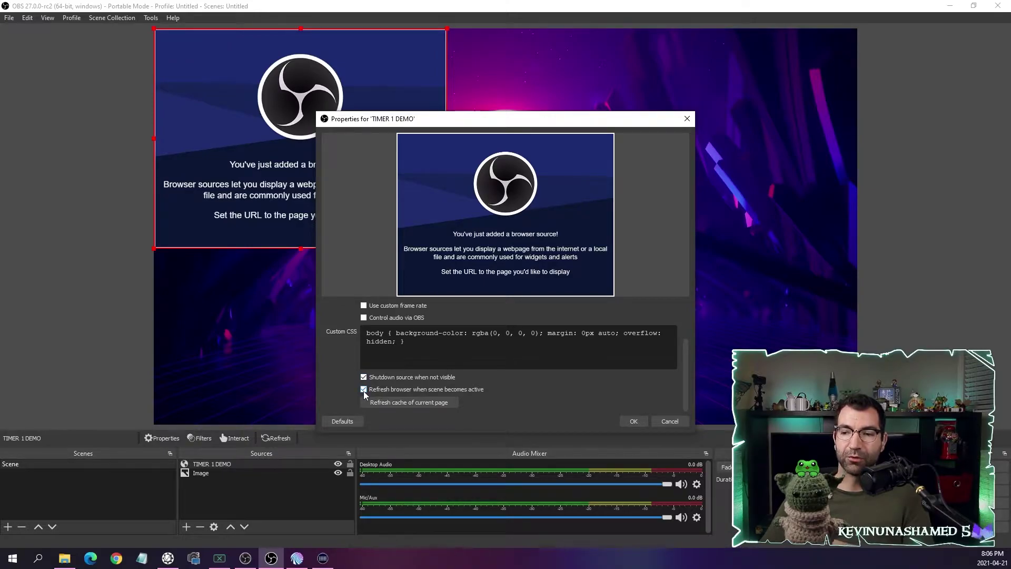
{"action": "scroll", "coordinate": [477, 399], "scroll_direction": "up", "scroll_amount": 2}
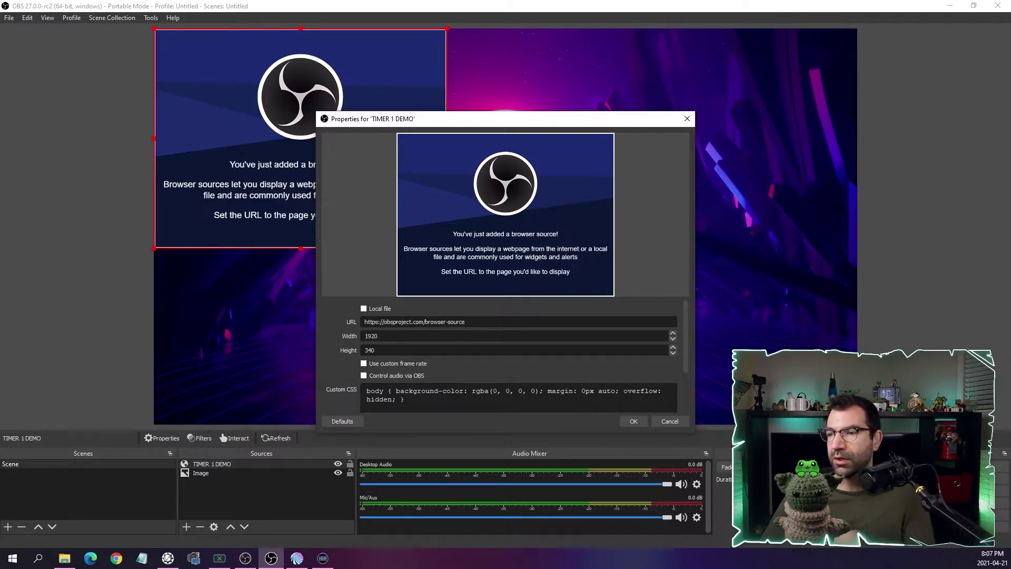
{"action": "left_click", "coordinate": [633, 421]}
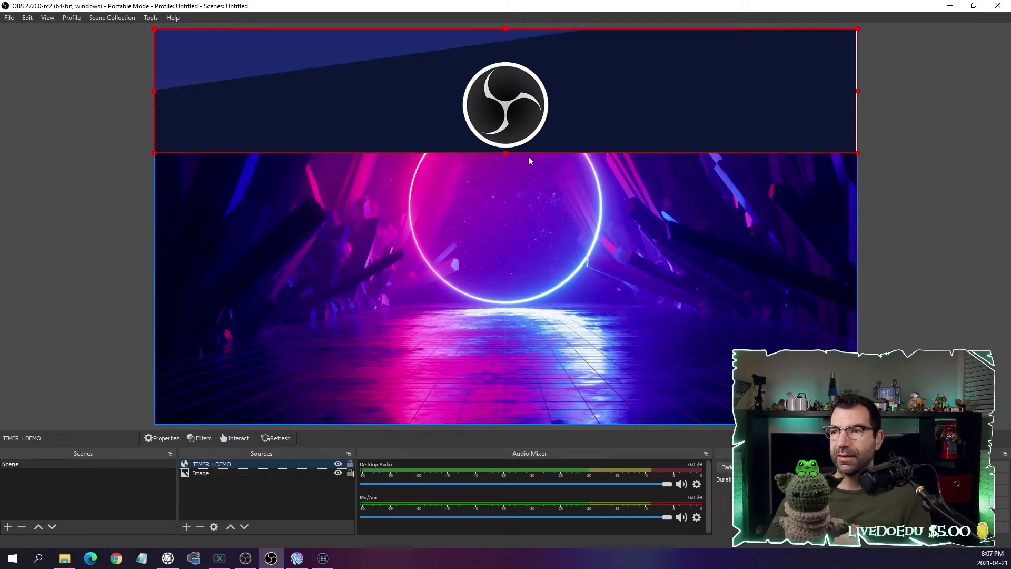
Shrink the TIMER 1 DEMO source to well under half the canvas width and place it against the left edge in the upper part.
{"action": "left_click_drag", "start_coordinate": [507, 153], "coordinate": [413, 85]}
{"action": "left_click_drag", "start_coordinate": [358, 66], "coordinate": [361, 117]}
{"action": "left_click", "coordinate": [350, 192]}
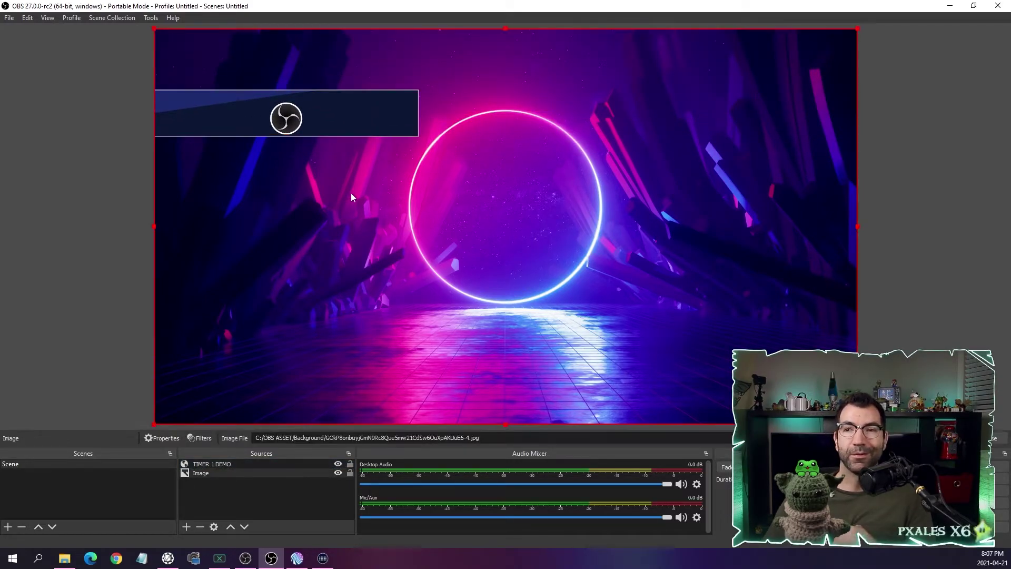
Switch to Mix It Up and, under Action Groups, start a new action group named SET TIMER DEMO 2.
{"action": "left_click", "coordinate": [951, 6]}
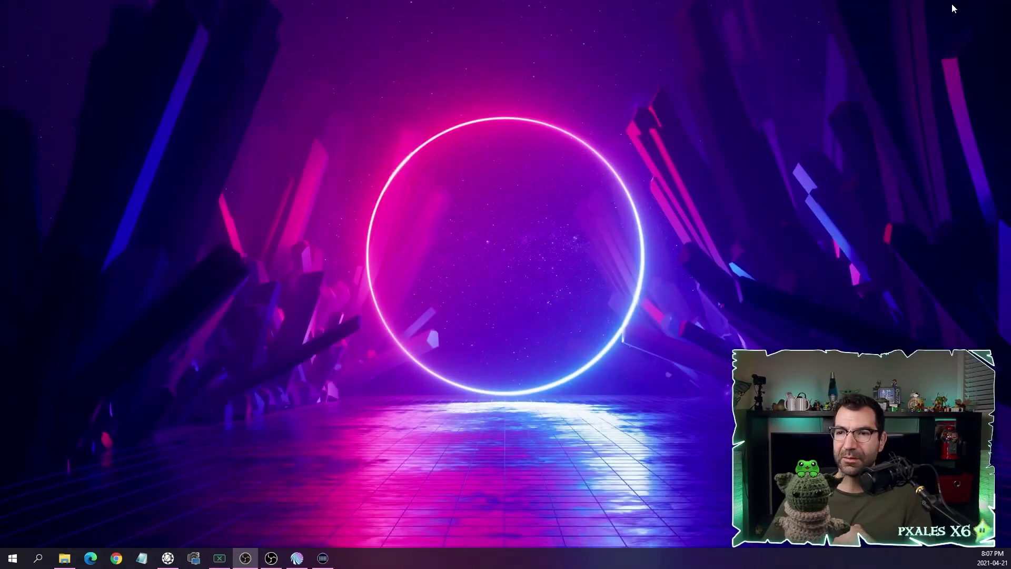
{"action": "left_click", "coordinate": [297, 558]}
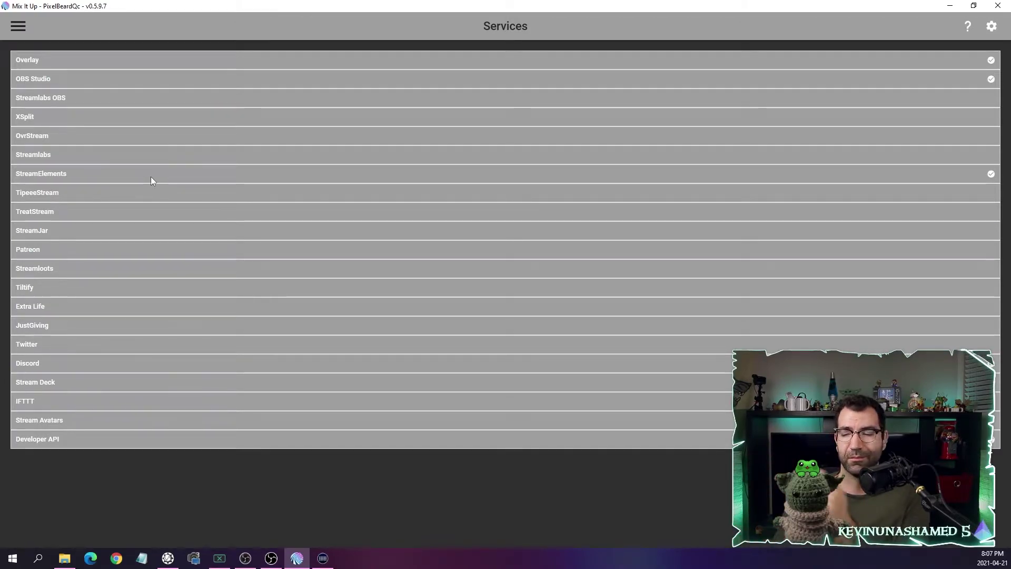
{"action": "left_click", "coordinate": [18, 26]}
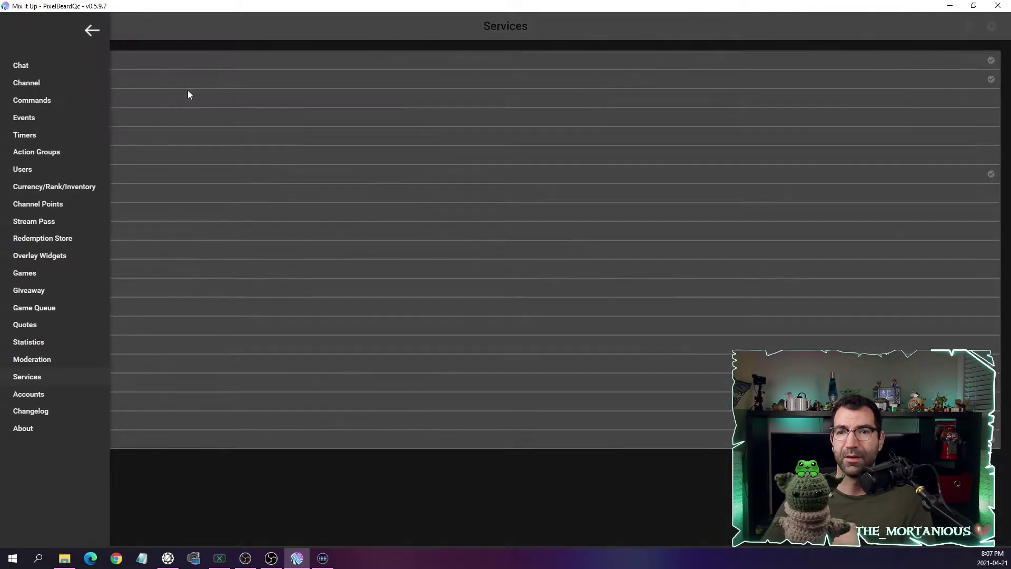
{"action": "left_click", "coordinate": [58, 152]}
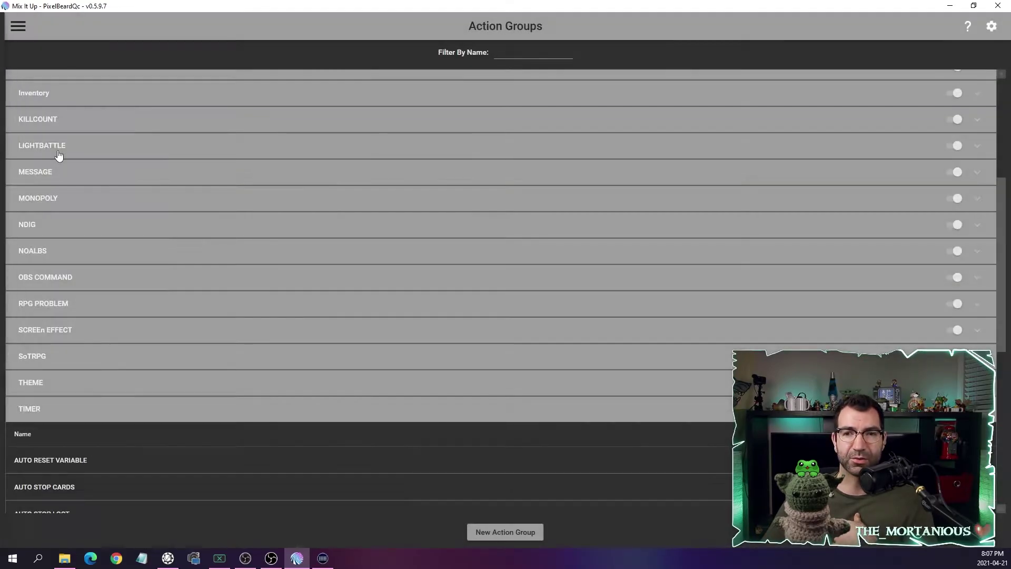
{"action": "left_click", "coordinate": [517, 532]}
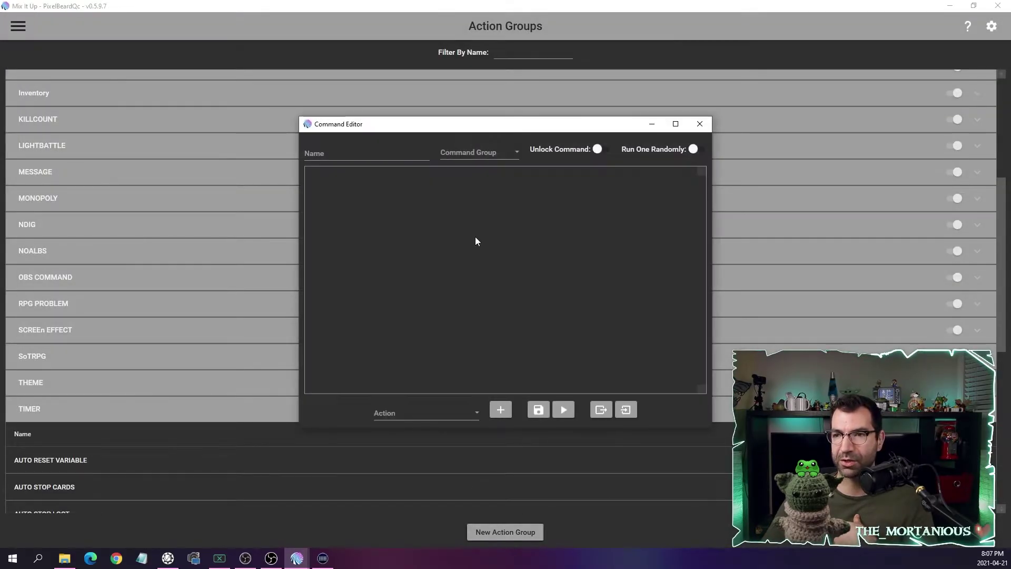
{"action": "left_click", "coordinate": [402, 155]}
{"action": "type", "text": "S"}
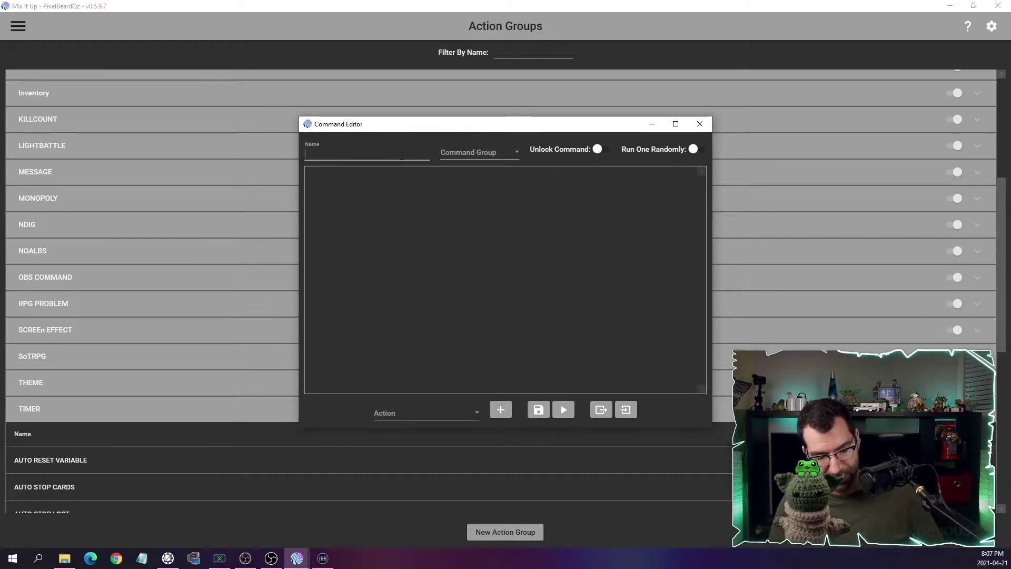
{"action": "type", "text": "ET "}
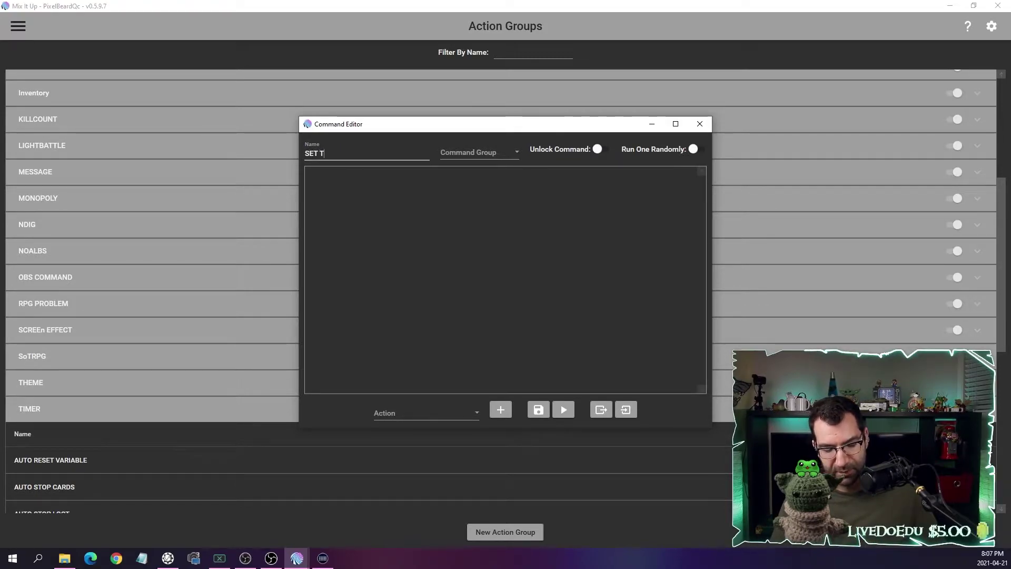
{"action": "type", "text": "TIMER DEMO 2"}
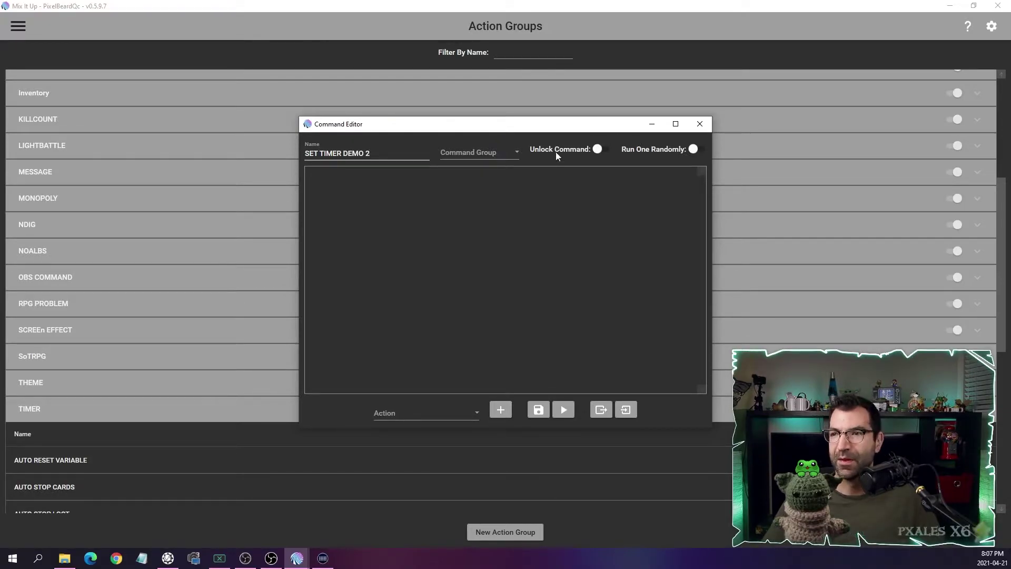
Assign the new action group to the TIMER command group and enable Unlock Command.
{"action": "left_click", "coordinate": [483, 151]}
{"action": "left_click", "coordinate": [532, 155]}
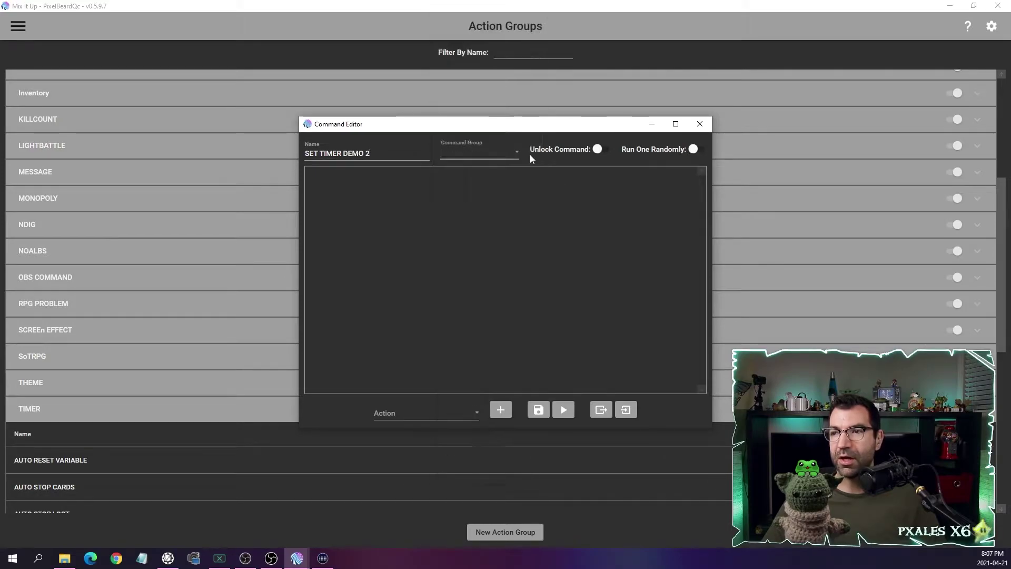
{"action": "type", "text": "TIMER"}
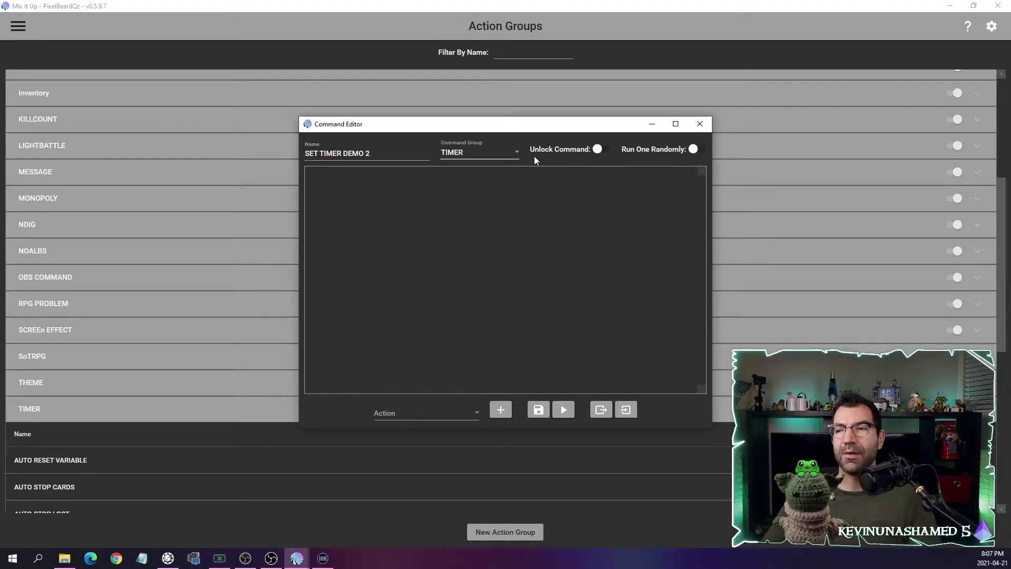
{"action": "left_click_drag", "start_coordinate": [532, 126], "coordinate": [494, 113]}
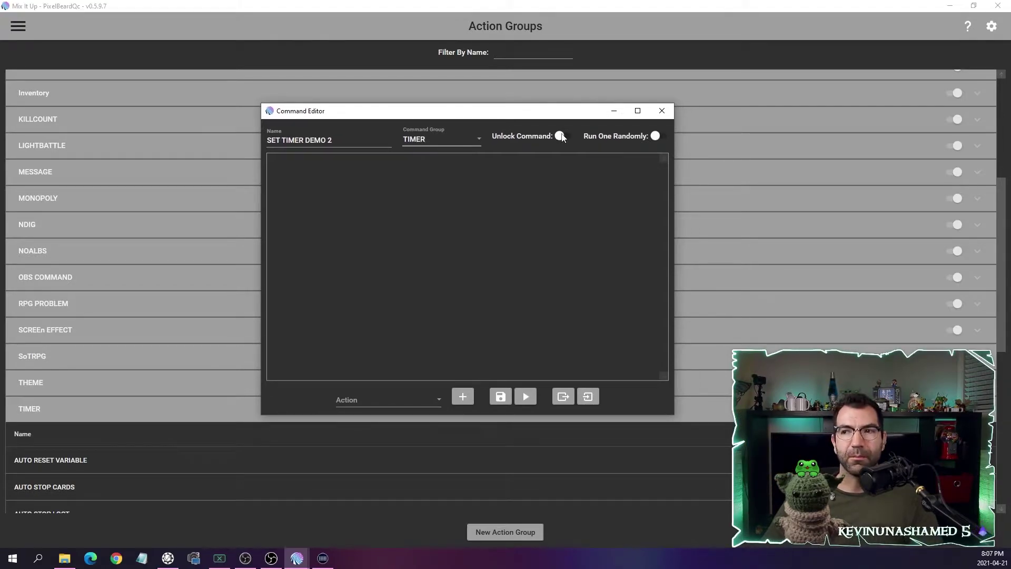
{"action": "left_click", "coordinate": [560, 137]}
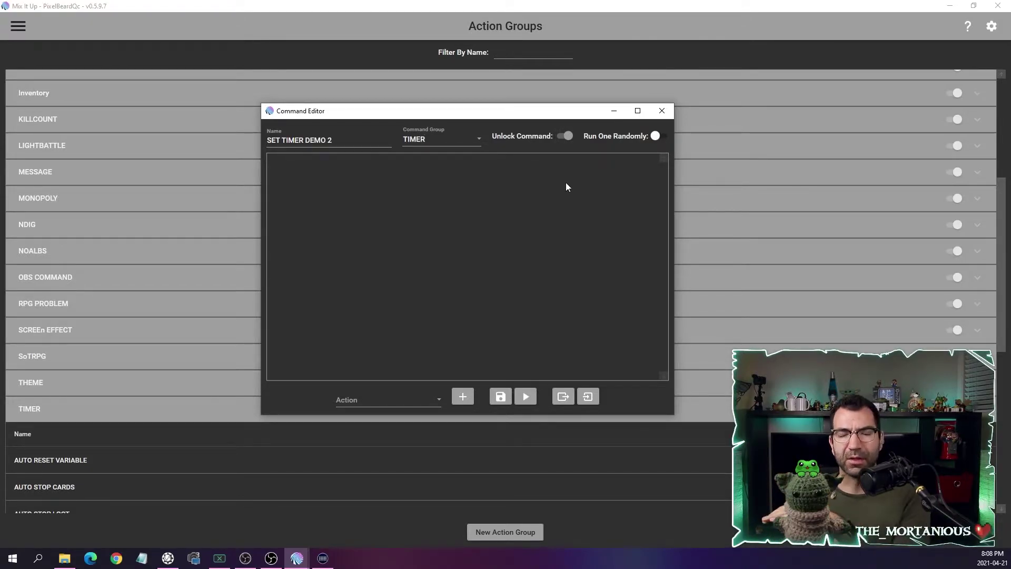
Import the actions from SET TIMER 1 DEMO.miucommand in the Countdown folder into the new action group.
{"action": "left_click", "coordinate": [587, 396]}
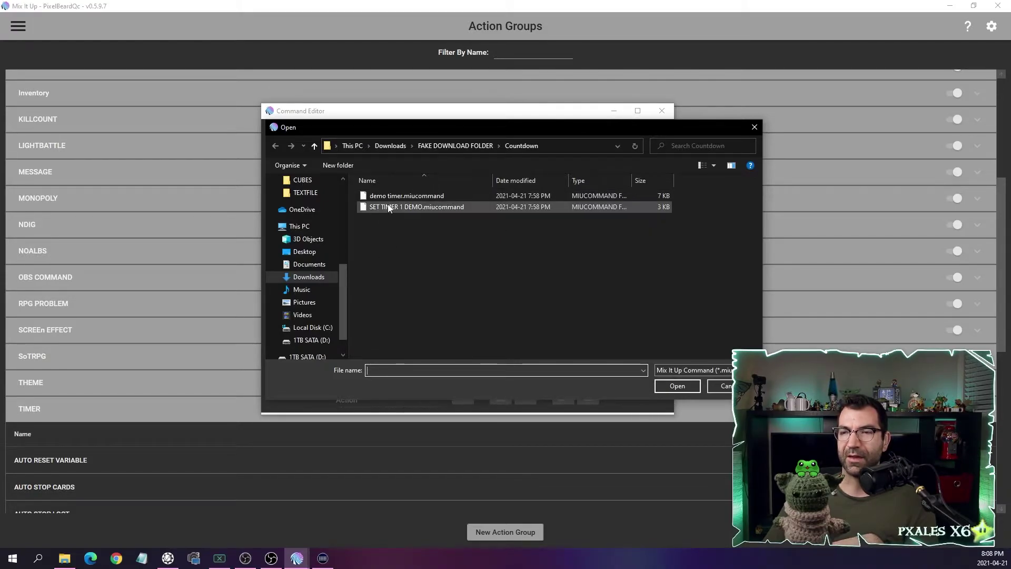
{"action": "left_click", "coordinate": [390, 208]}
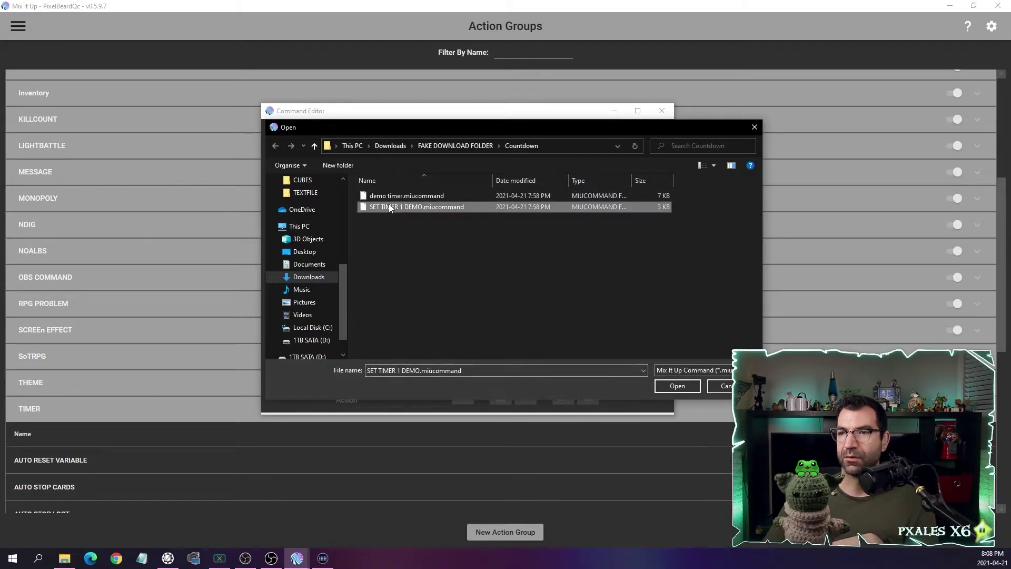
{"action": "left_click", "coordinate": [665, 385]}
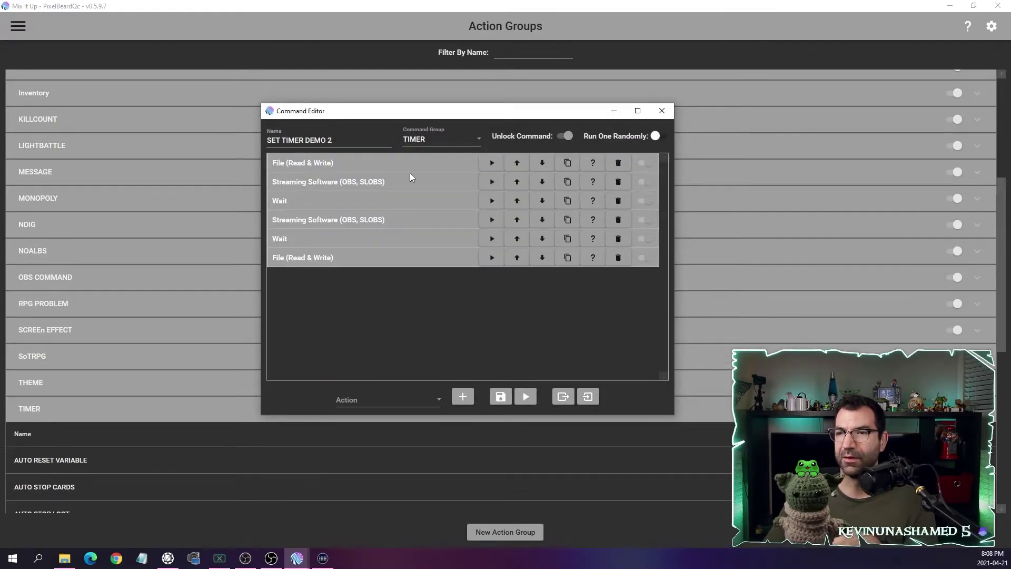
Point the first File action, which saves ON, to TIMERONESTATUS.txt in the Countdown folder and accept replacing the file.
{"action": "left_click", "coordinate": [377, 163]}
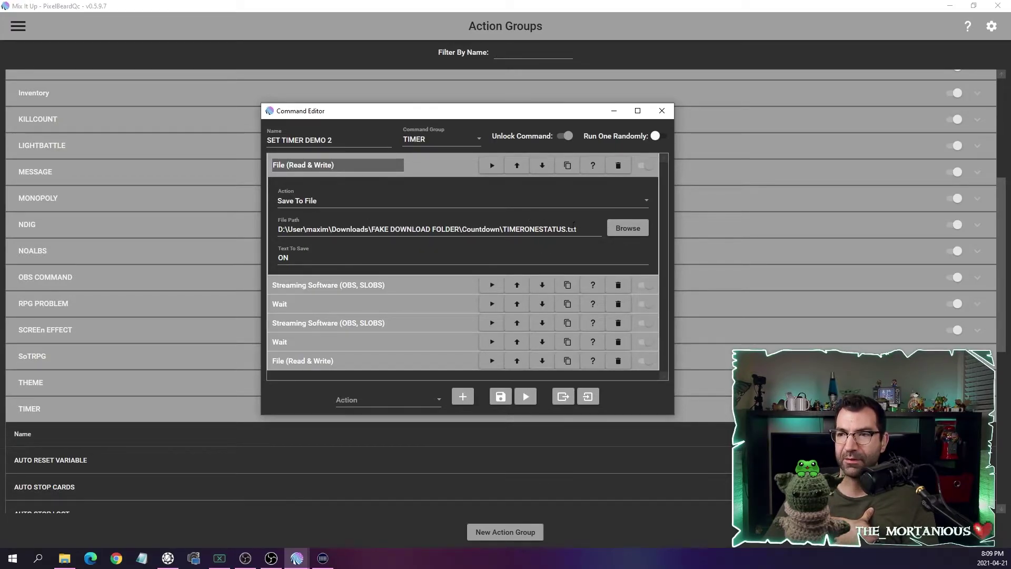
{"action": "left_click", "coordinate": [633, 233]}
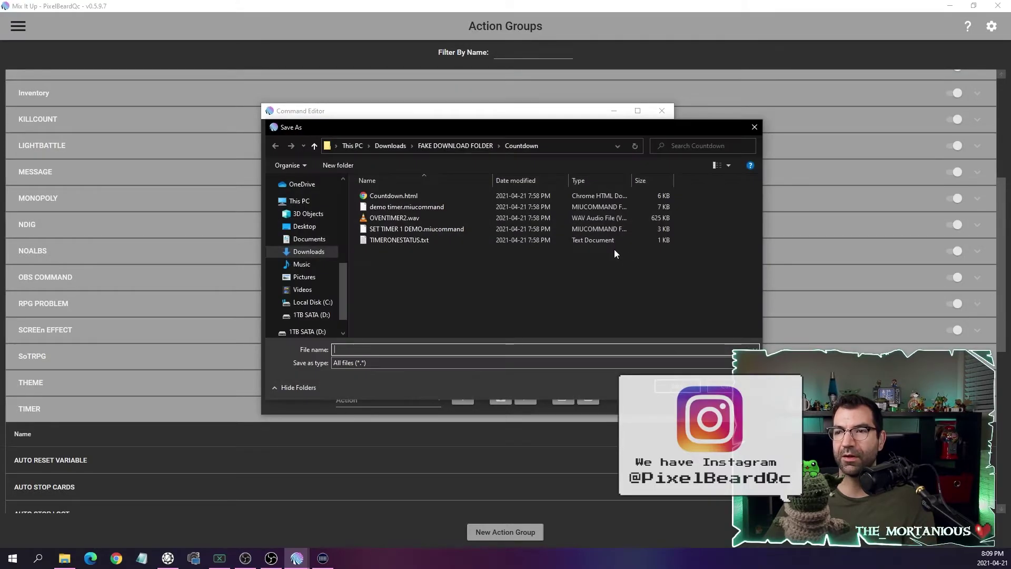
{"action": "left_click", "coordinate": [410, 240]}
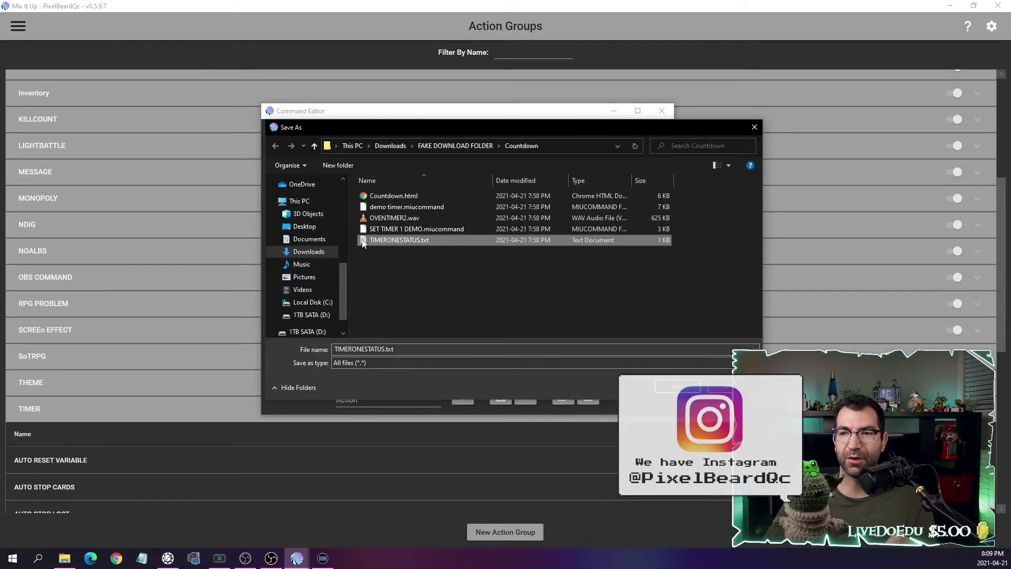
{"action": "left_click", "coordinate": [677, 385]}
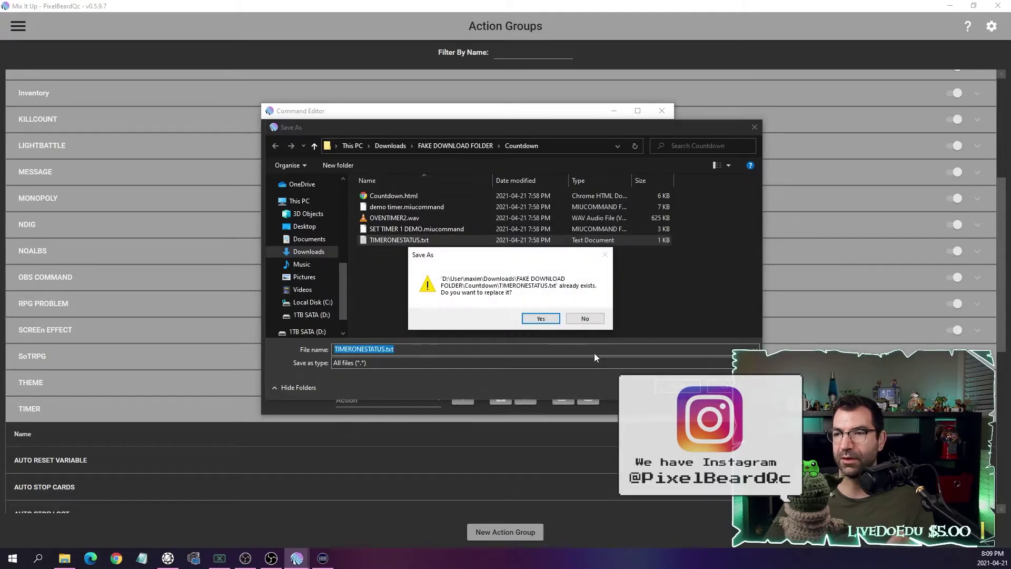
{"action": "left_click", "coordinate": [544, 320]}
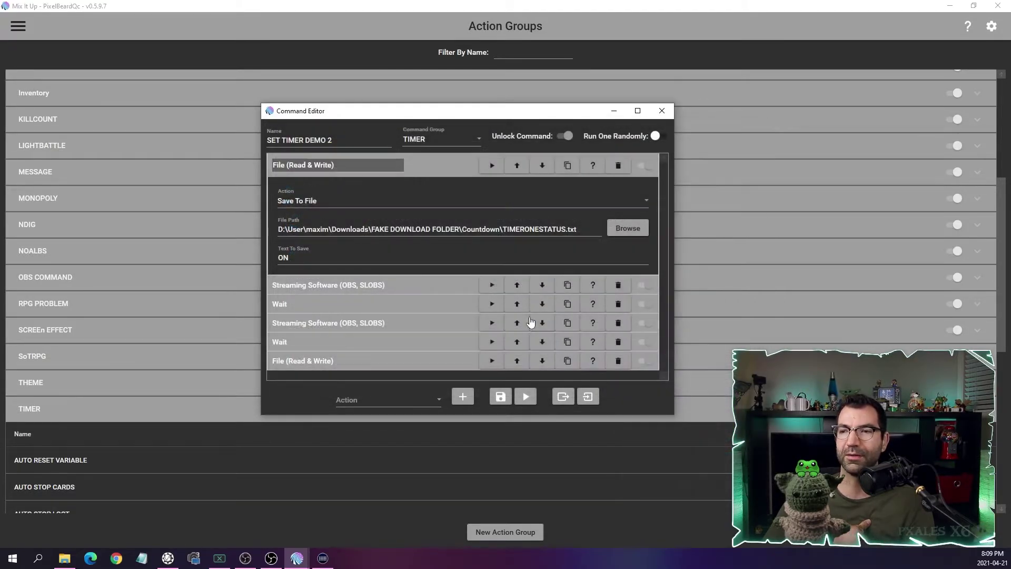
Set the source name in the Source Visibility action to TIMER 1 DEMO, checking the scene and source names in OBS.
{"action": "left_click", "coordinate": [434, 285]}
{"action": "scroll", "coordinate": [412, 324], "scroll_direction": "down", "scroll_amount": 2}
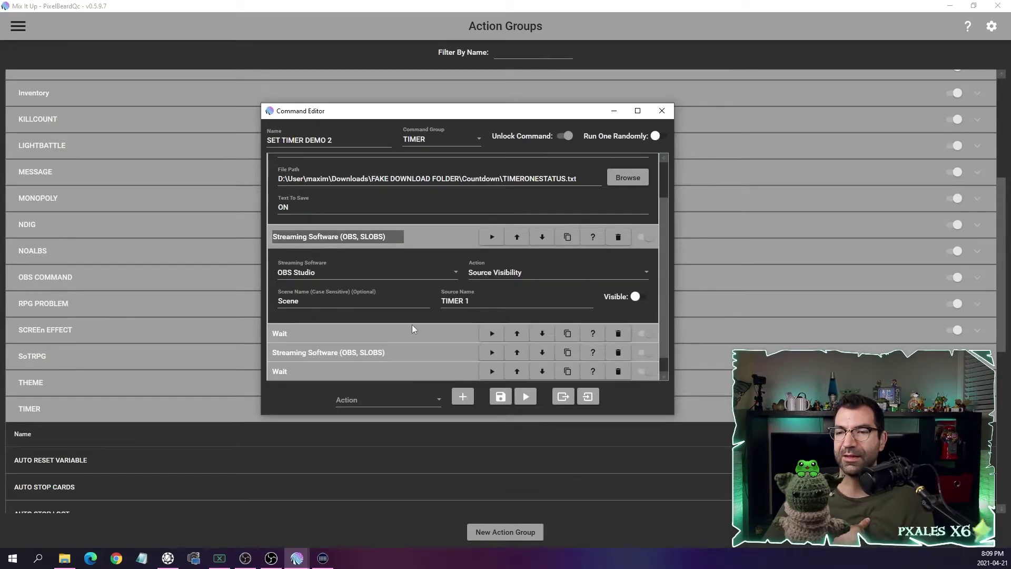
{"action": "left_click", "coordinate": [316, 301]}
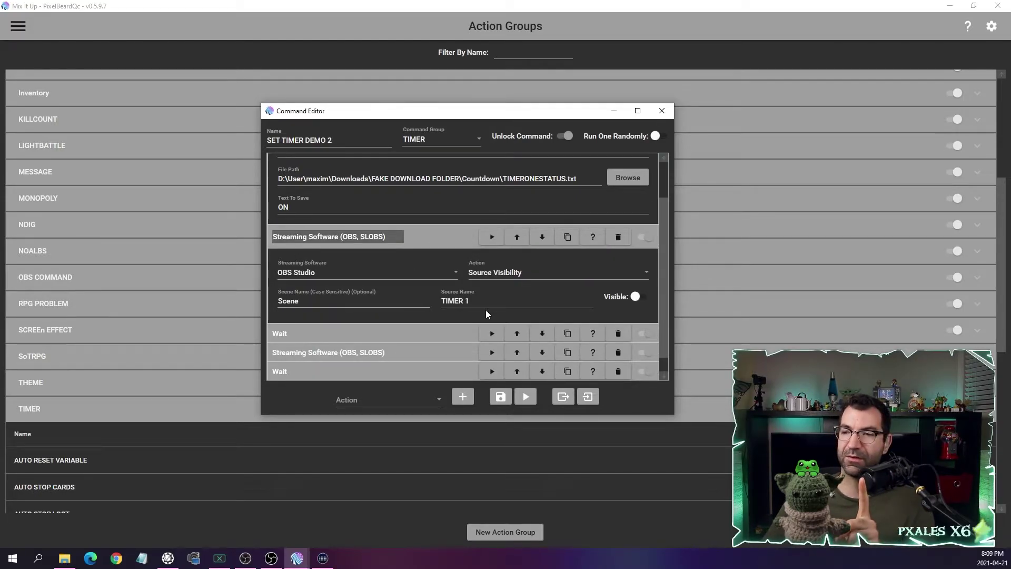
{"action": "mouse_move", "coordinate": [273, 558]}
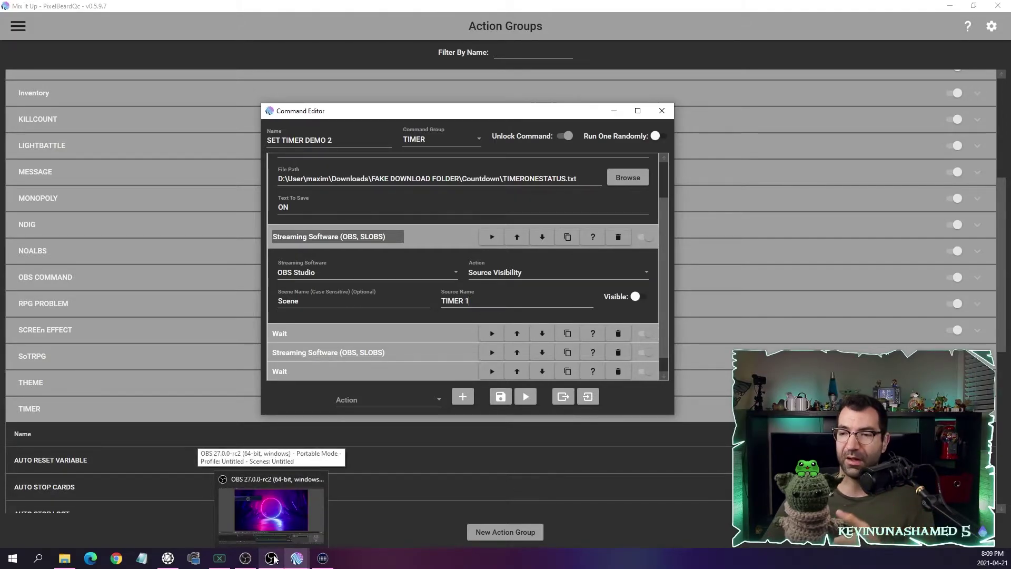
{"action": "left_click", "coordinate": [273, 558]}
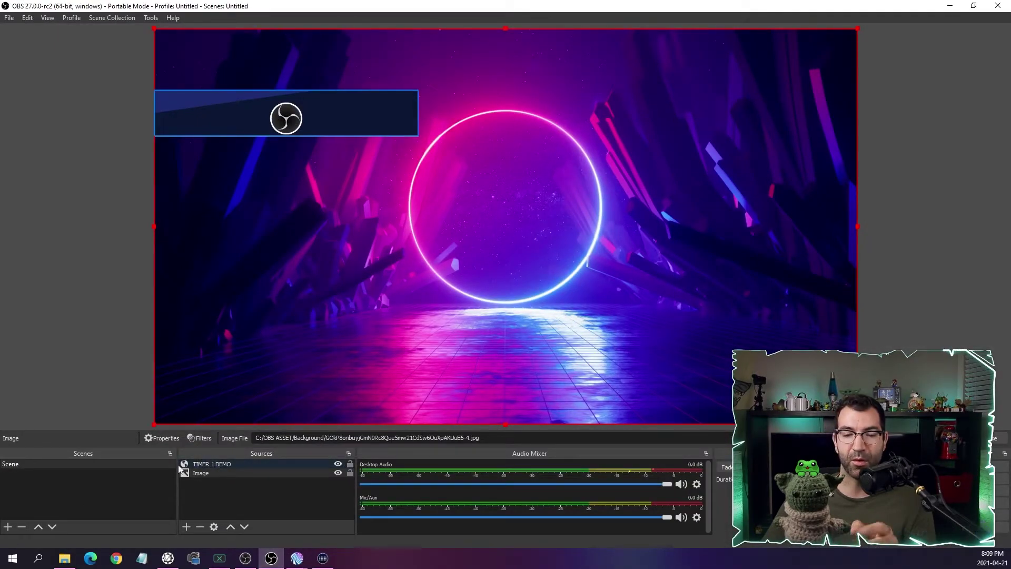
{"action": "left_click", "coordinate": [950, 5]}
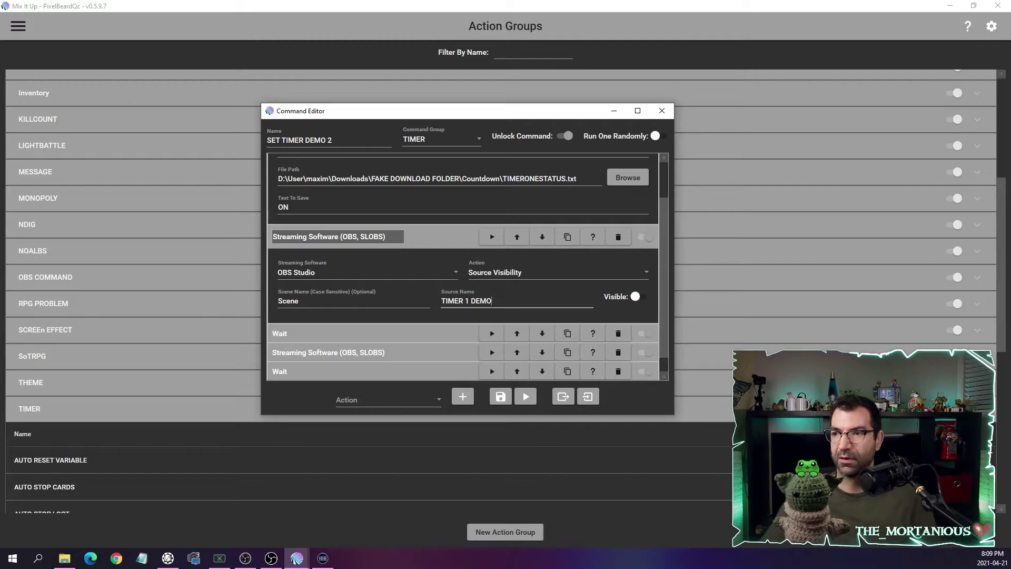
Expand the first Wait action and set the Web Browser Source action's source name to TIMER 1 DEMO.
{"action": "left_click", "coordinate": [411, 333]}
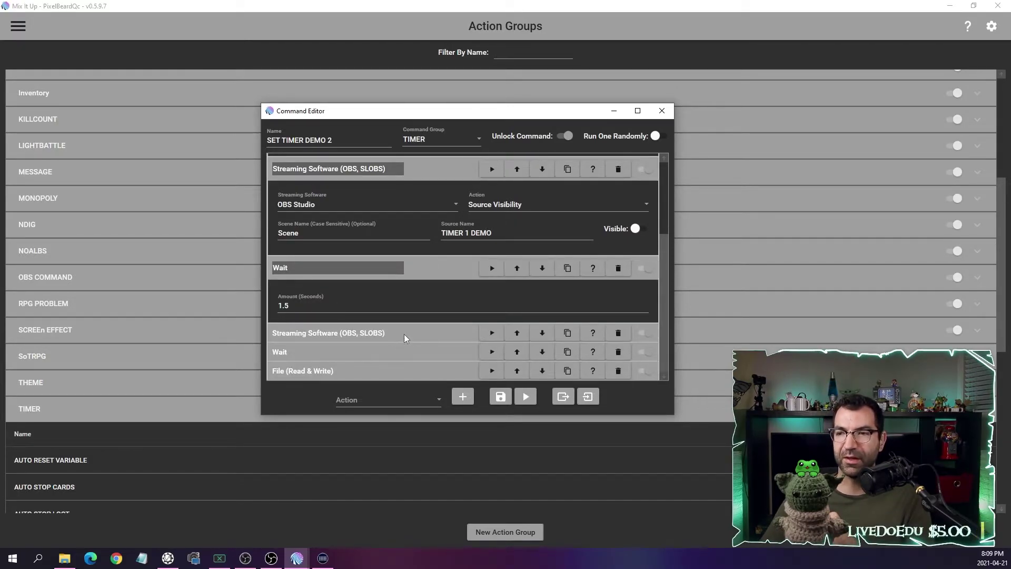
{"action": "left_click", "coordinate": [403, 335]}
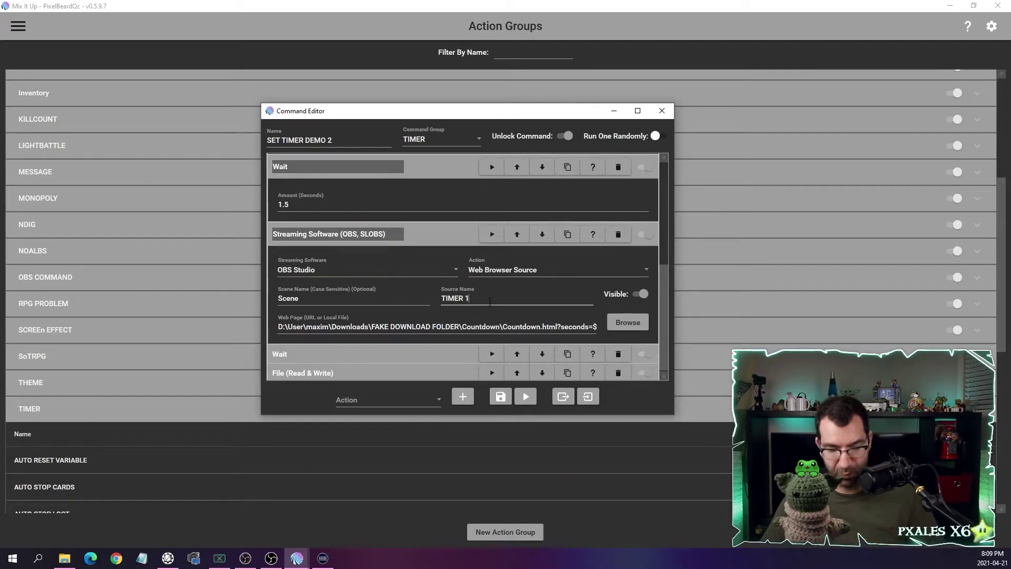
{"action": "type", "text": "DEMO"}
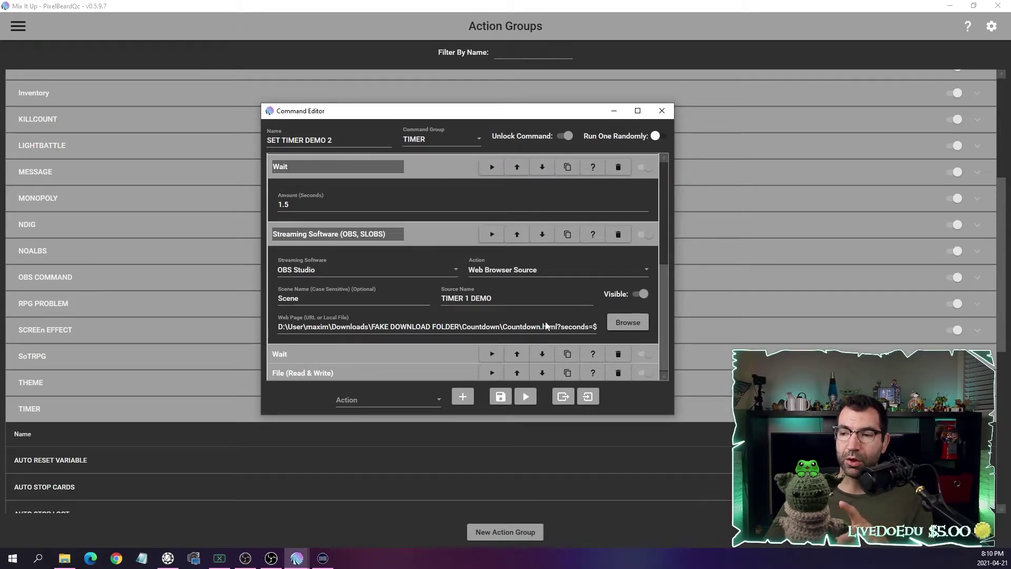
Examine the Web Browser Source action's web page path, including its seconds and title parameters and its folder portion.
{"action": "left_click_drag", "start_coordinate": [546, 325], "coordinate": [618, 336]}
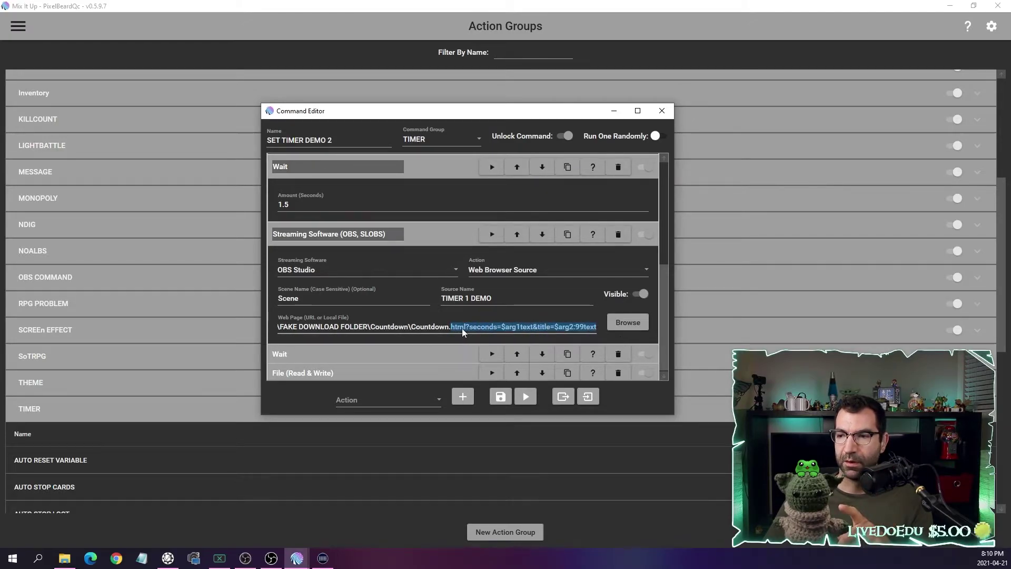
{"action": "left_click_drag", "start_coordinate": [444, 326], "coordinate": [255, 326]}
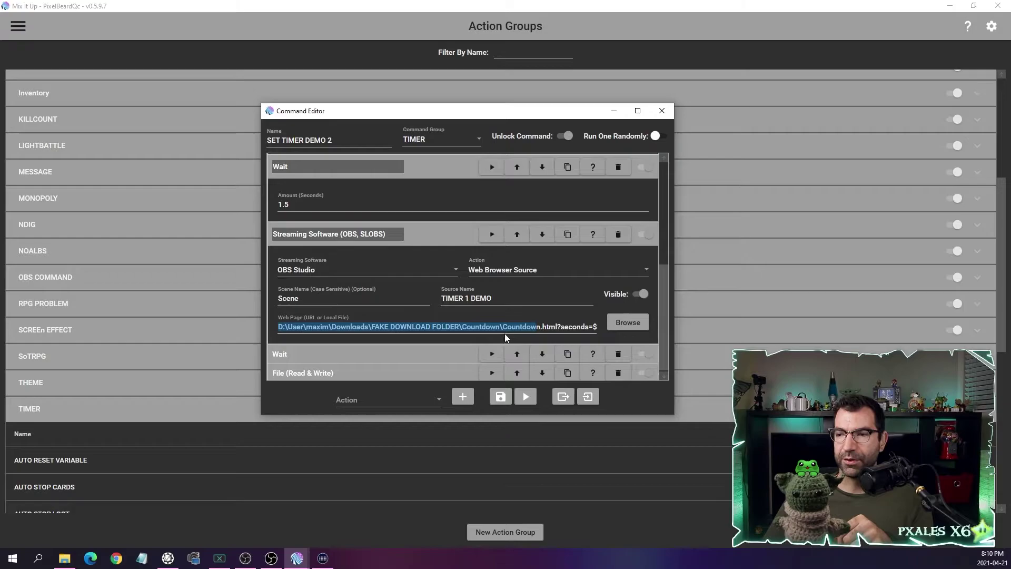
{"action": "left_click", "coordinate": [516, 325]}
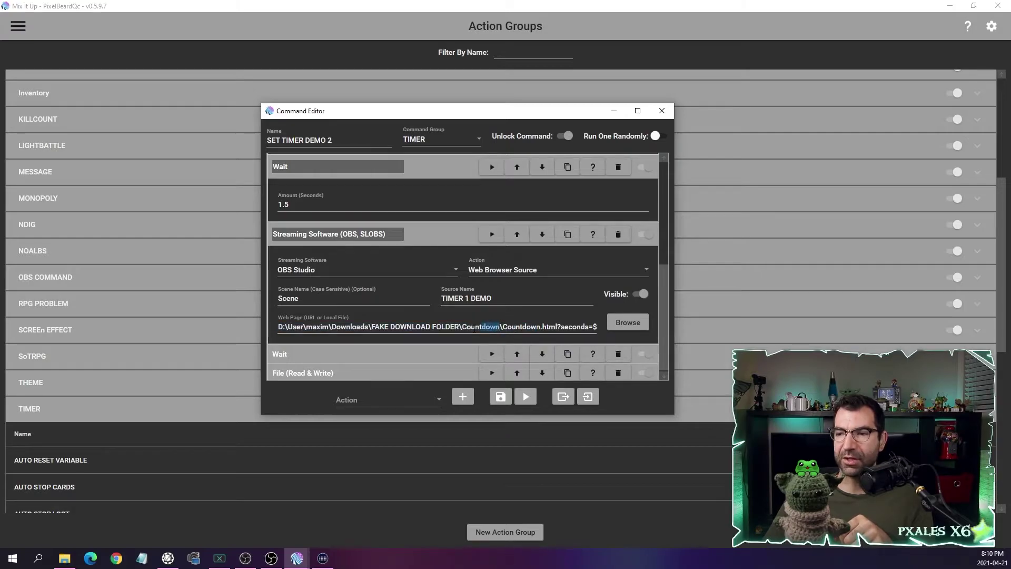
{"action": "left_click_drag", "start_coordinate": [481, 326], "coordinate": [277, 327]}
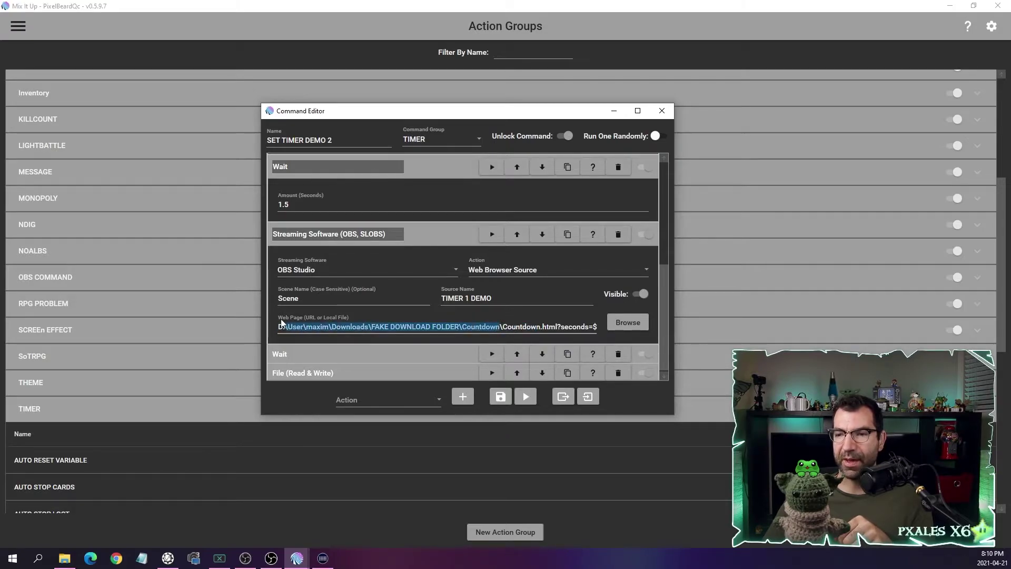
Switch to File Explorer and copy the full path of the Countdown folder.
{"action": "left_click", "coordinate": [67, 560]}
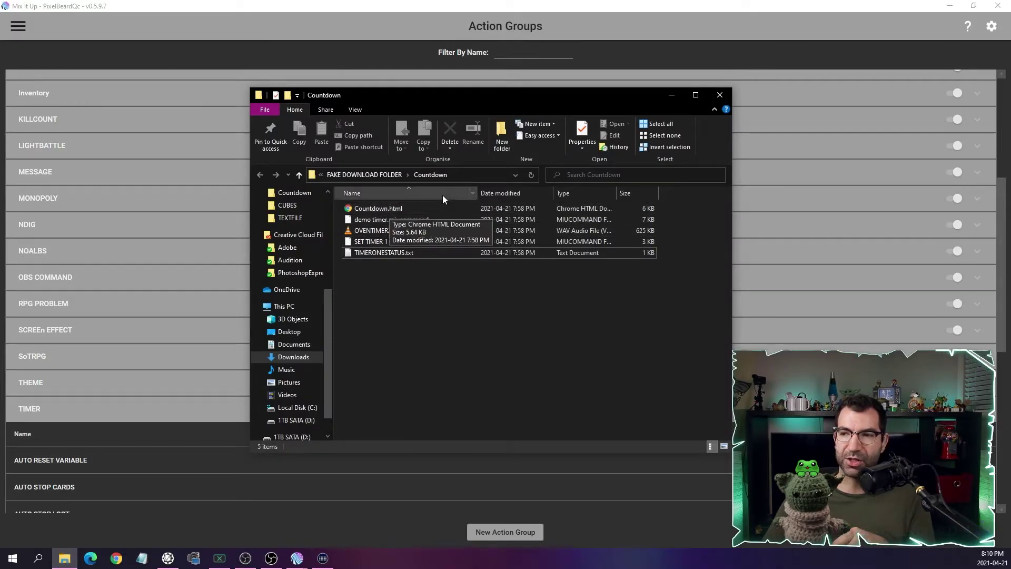
{"action": "left_click", "coordinate": [473, 175]}
{"action": "key", "text": "ctrl+c"}
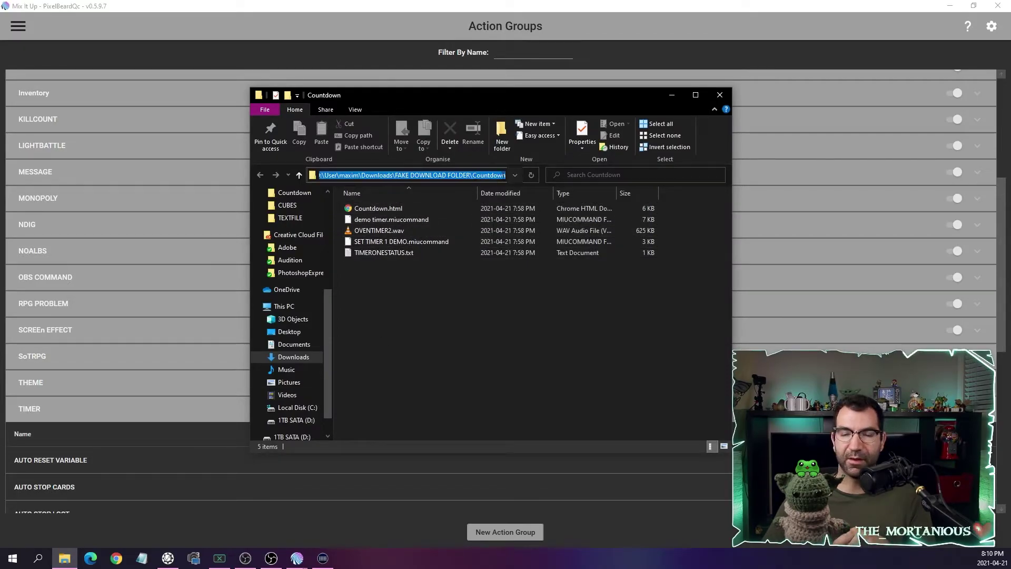
{"action": "left_click", "coordinate": [376, 174]}
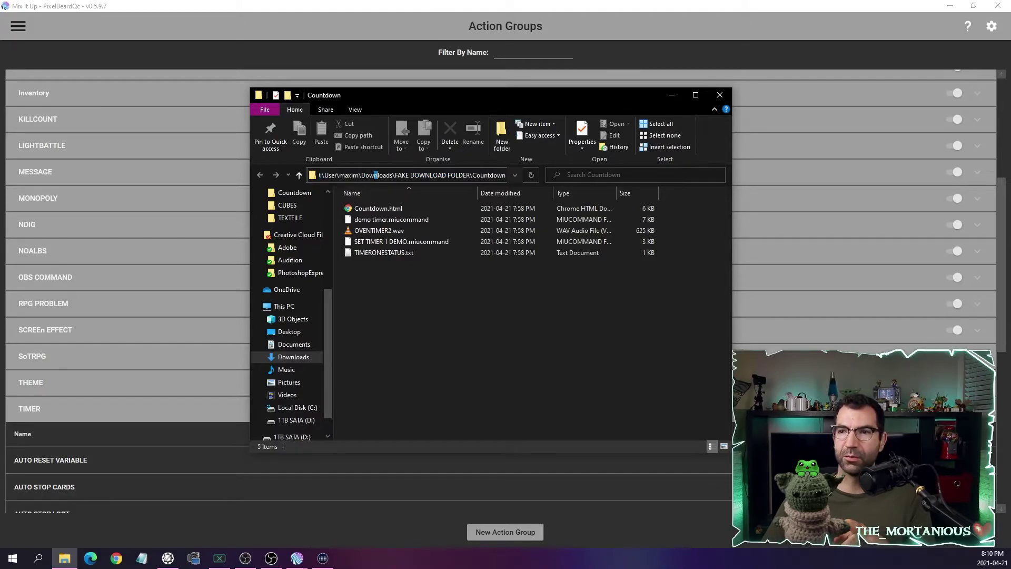
{"action": "left_click_drag", "start_coordinate": [362, 174], "coordinate": [319, 175]}
{"action": "left_click", "coordinate": [343, 175]}
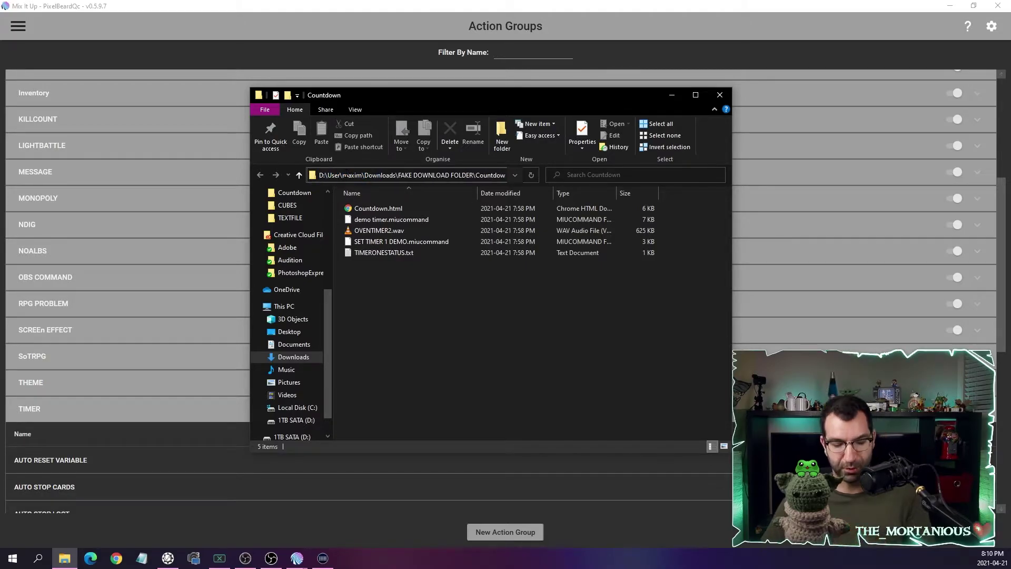
{"action": "triple_click", "coordinate": [344, 175]}
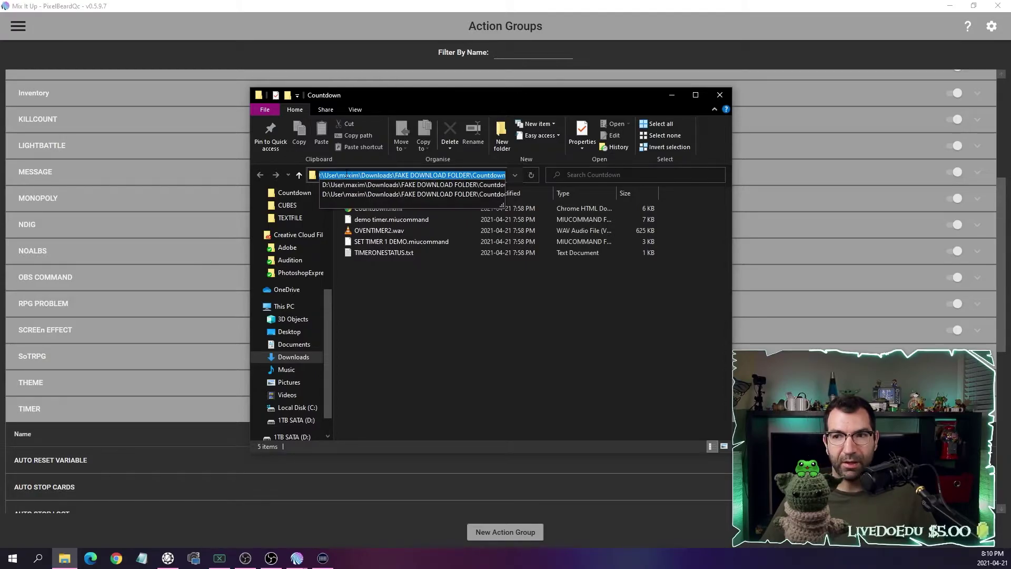
{"action": "right_click", "coordinate": [346, 174]}
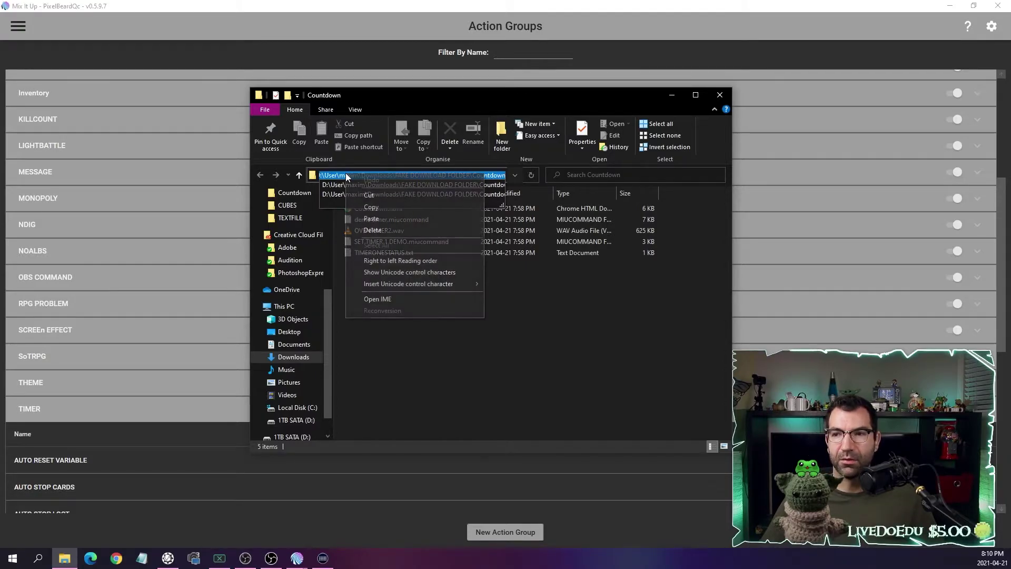
{"action": "left_click", "coordinate": [367, 208]}
Return to Mix It Up and highlight the folder portion preceding Countdown.html in the web page path.
{"action": "key", "text": "alt+Tab"}
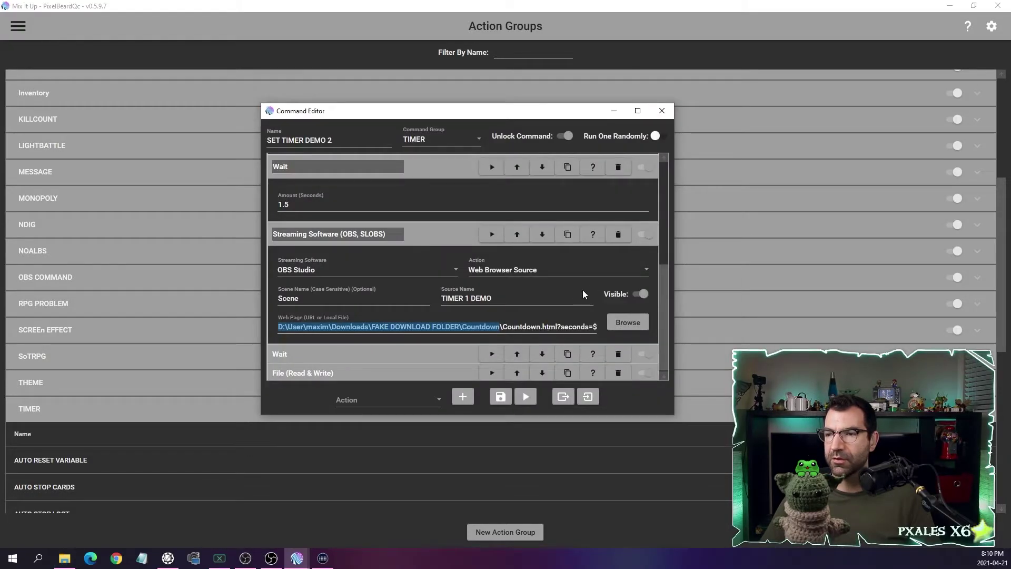
{"action": "left_click", "coordinate": [494, 330]}
{"action": "left_click_drag", "start_coordinate": [498, 329], "coordinate": [257, 327]}
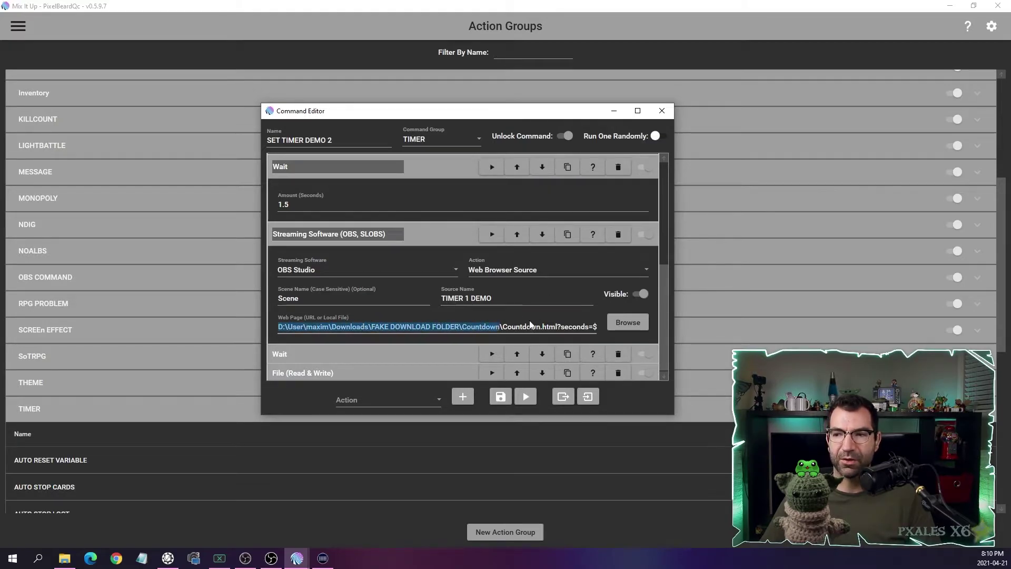
{"action": "key", "text": "Right"}
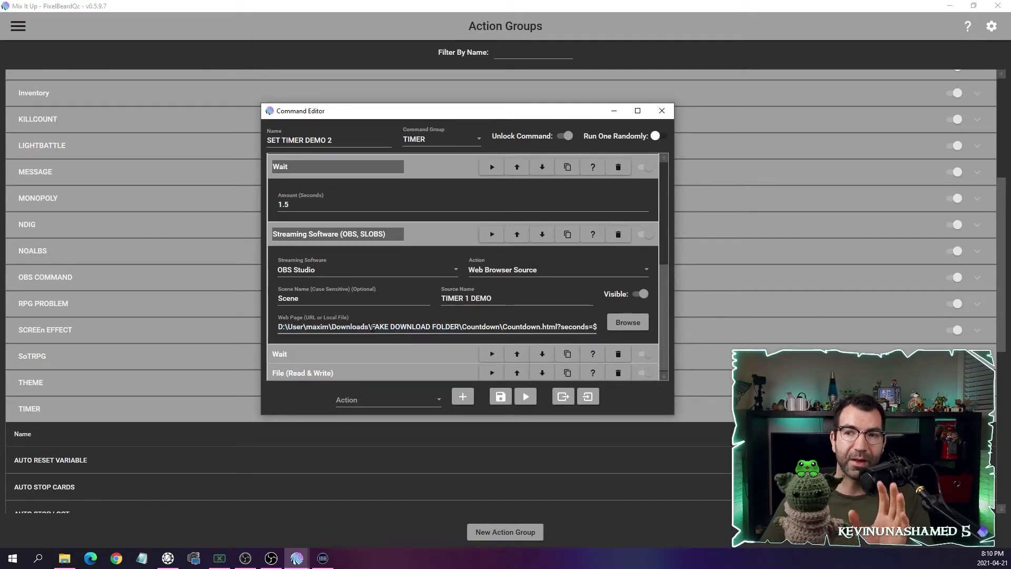
Point the last File action, which saves OFF, to TIMERONESTATUS.txt, save the action group and locate it in the TIMER group.
{"action": "left_click", "coordinate": [368, 371]}
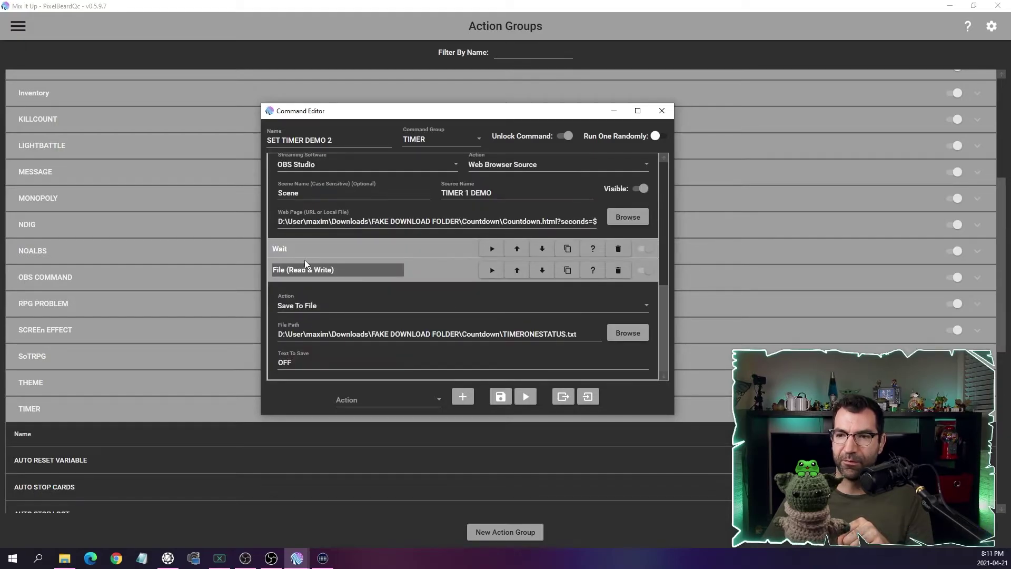
{"action": "left_click", "coordinate": [625, 335]}
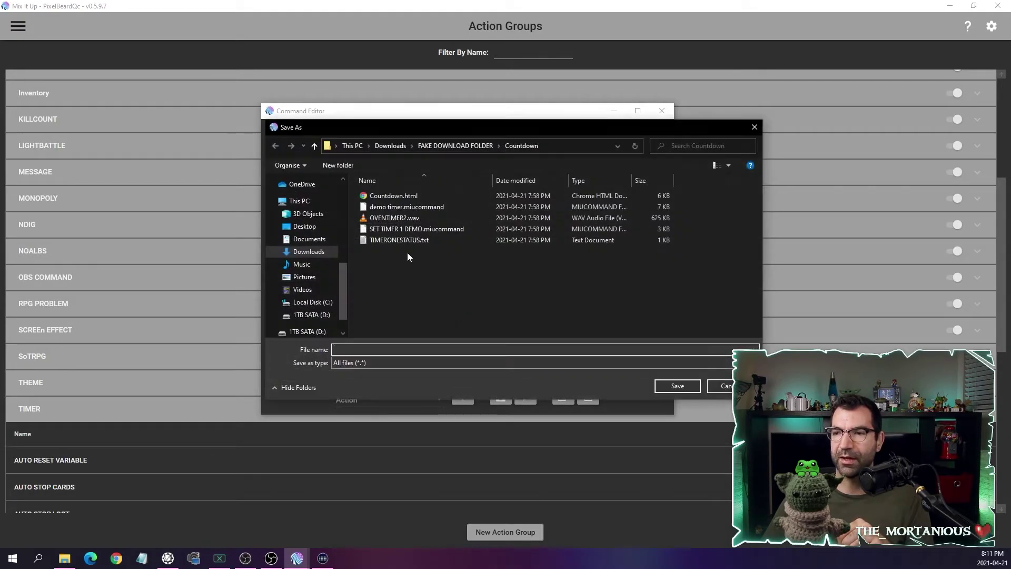
{"action": "left_click", "coordinate": [421, 240]}
{"action": "left_click", "coordinate": [676, 386]}
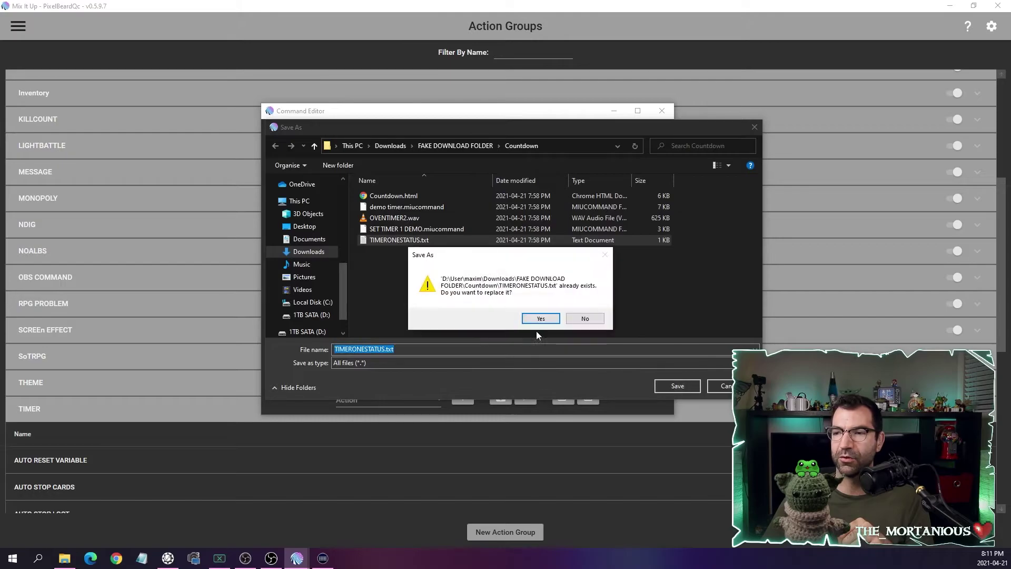
{"action": "left_click", "coordinate": [545, 319]}
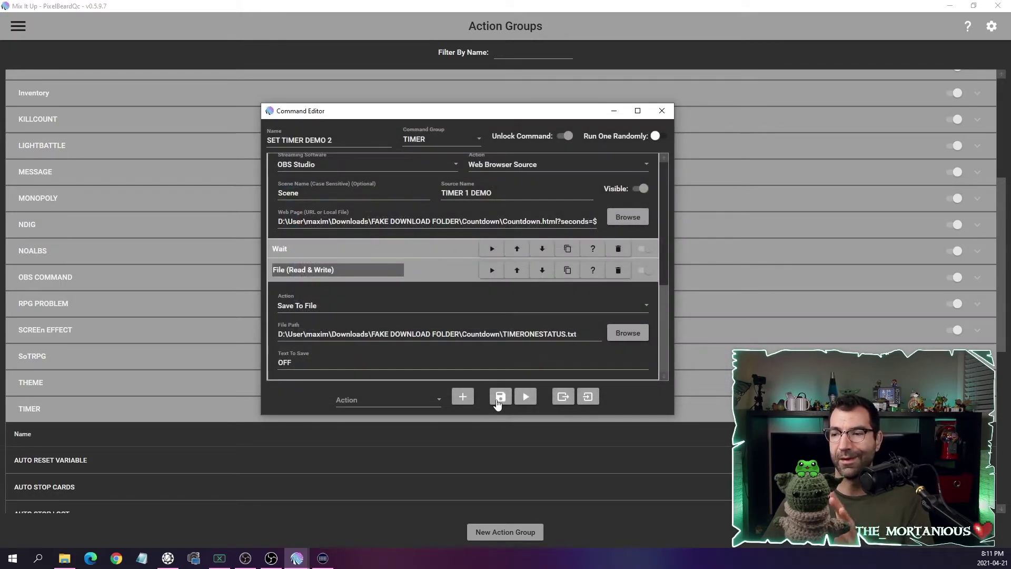
{"action": "left_click", "coordinate": [499, 397]}
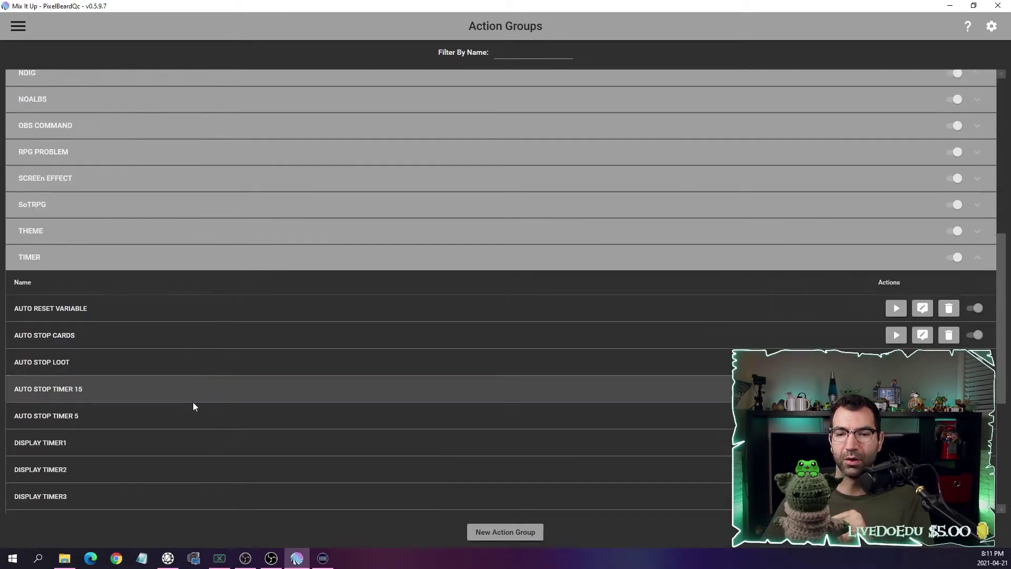
{"action": "scroll", "coordinate": [83, 378], "scroll_direction": "down", "scroll_amount": 10}
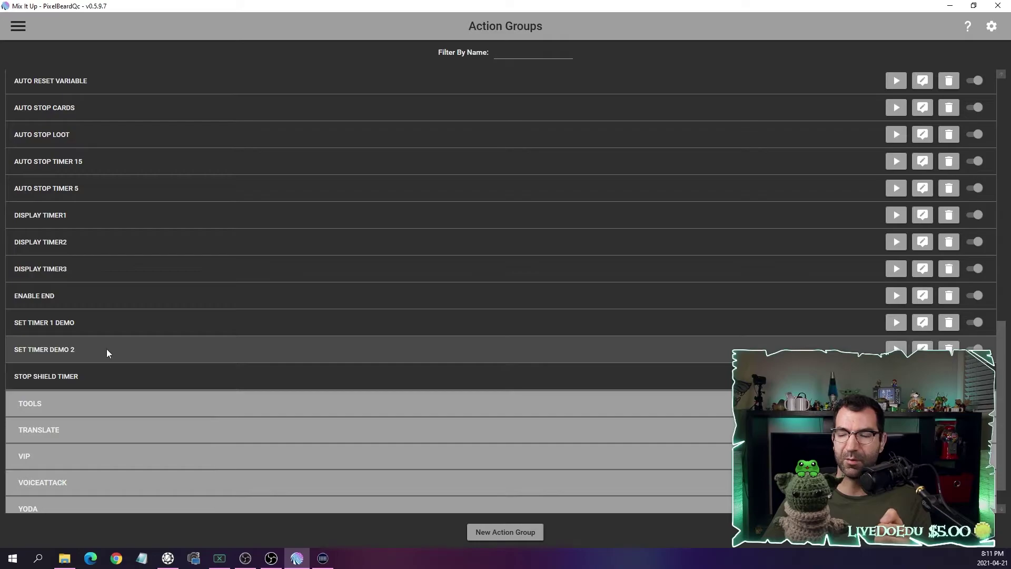
Create a new chat command named SET TIMER 1 DEMOOOOOOO.
{"action": "left_click", "coordinate": [26, 25]}
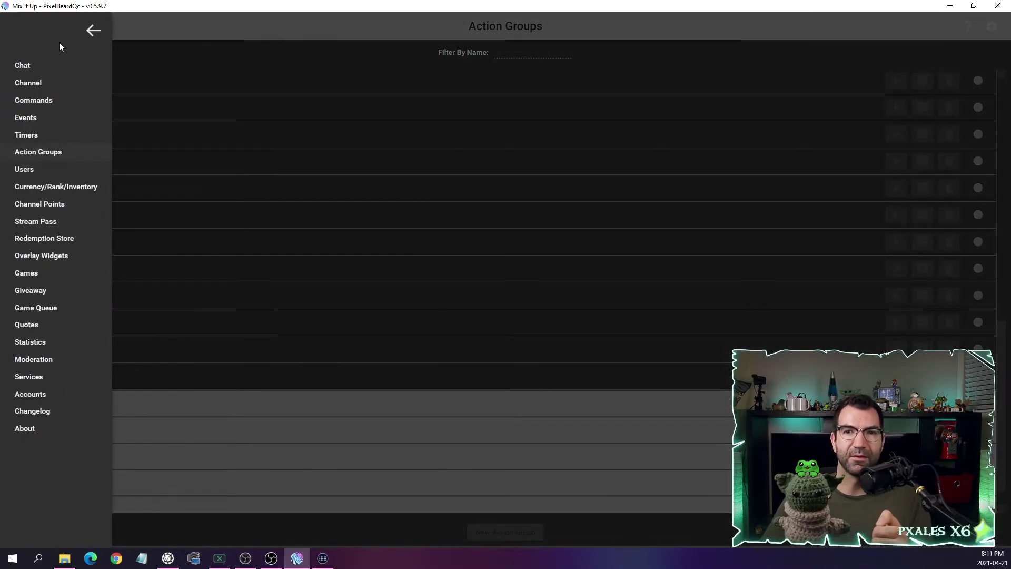
{"action": "left_click", "coordinate": [55, 100]}
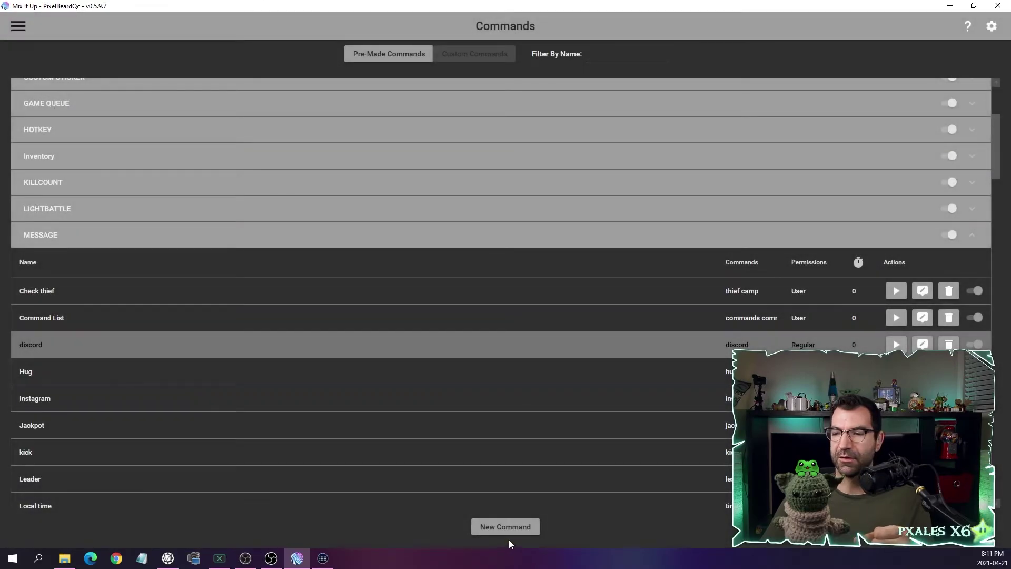
{"action": "left_click", "coordinate": [506, 529]}
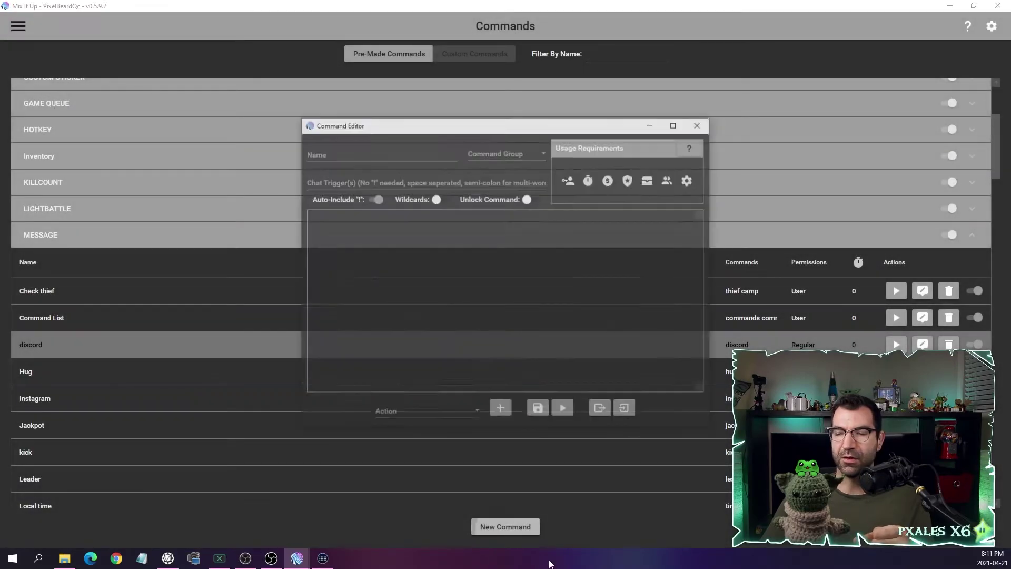
{"action": "left_click", "coordinate": [359, 158]}
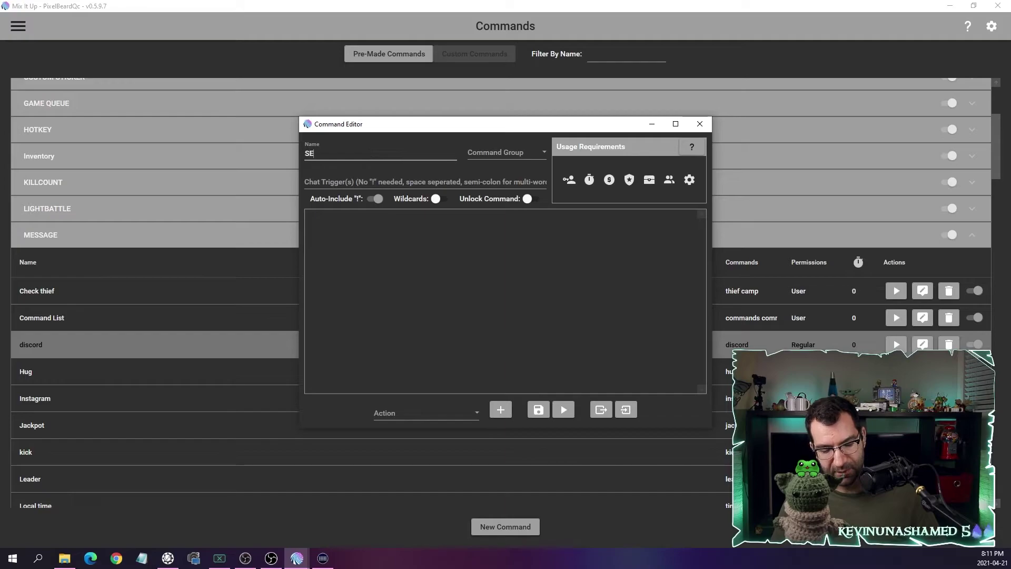
{"action": "type", "text": "SET TIMER"}
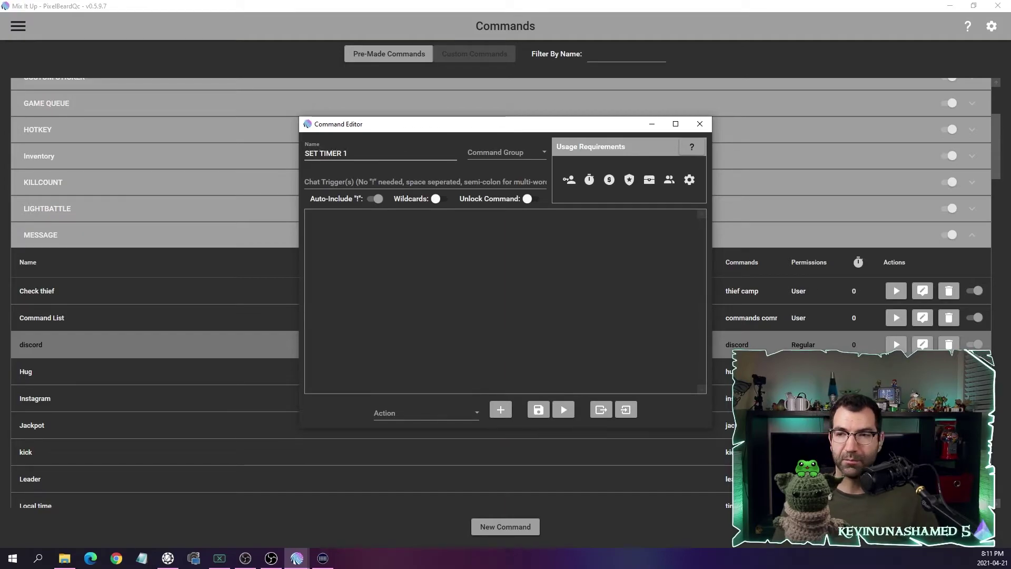
{"action": "type", "text": " 1 "}
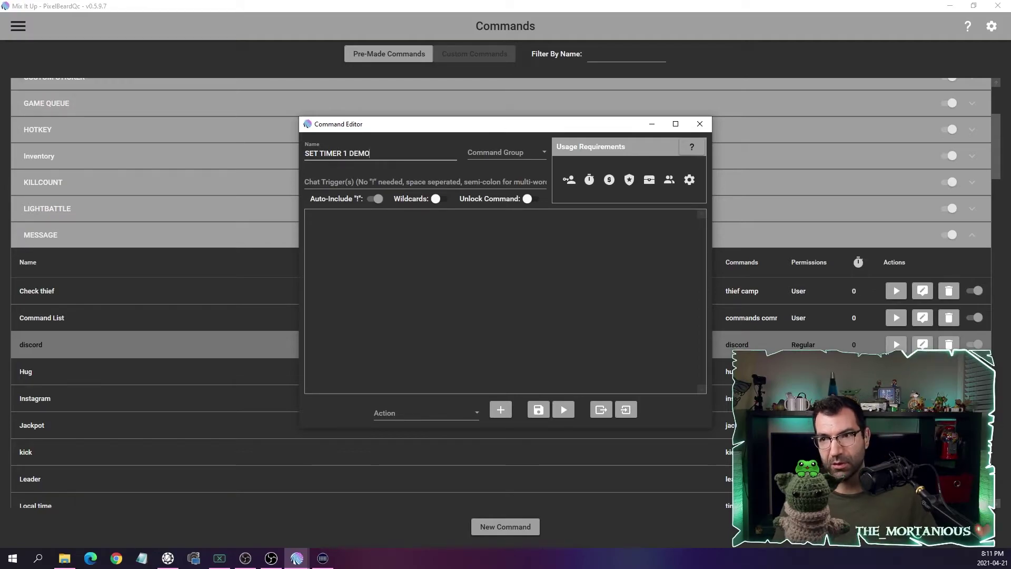
{"action": "type", "text": "DEMOOOOOOO"}
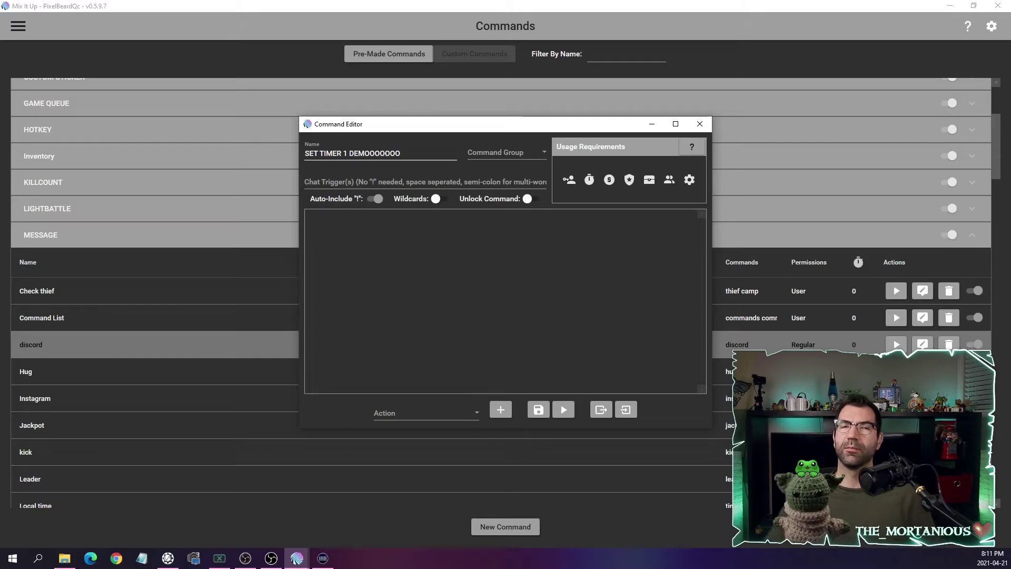
Enter a first name as the command's chat trigger and assign the command to the TIMER group.
{"action": "left_click", "coordinate": [316, 181]}
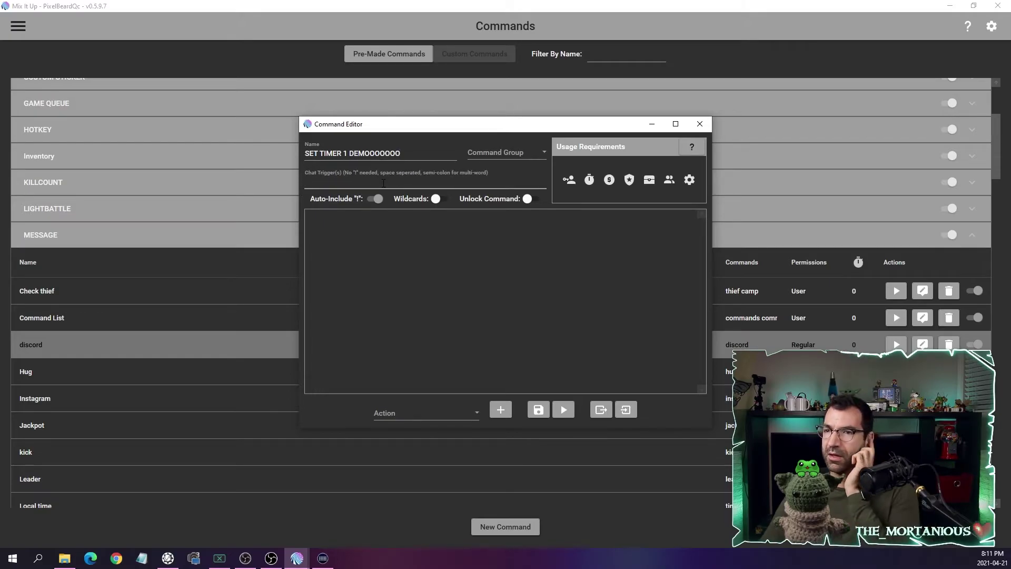
{"action": "type", "text": "Sophie"}
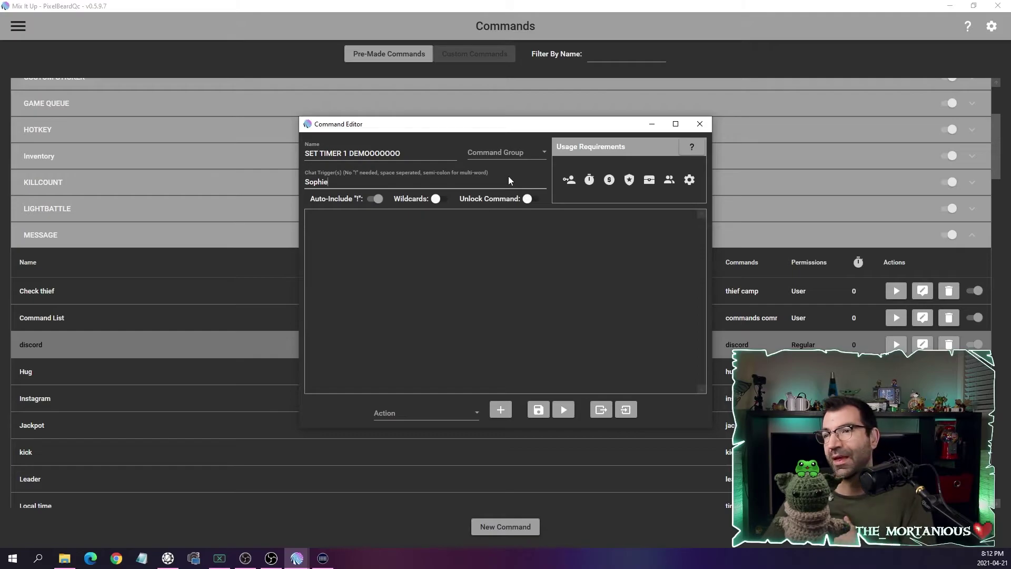
{"action": "left_click", "coordinate": [517, 154]}
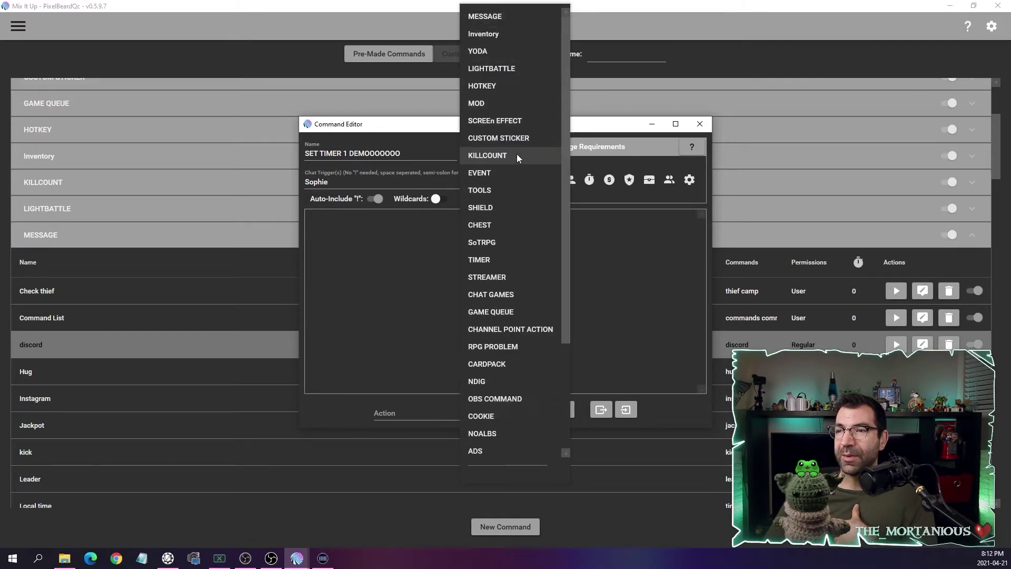
{"action": "left_click", "coordinate": [580, 216]}
{"action": "type", "text": "TIMER"}
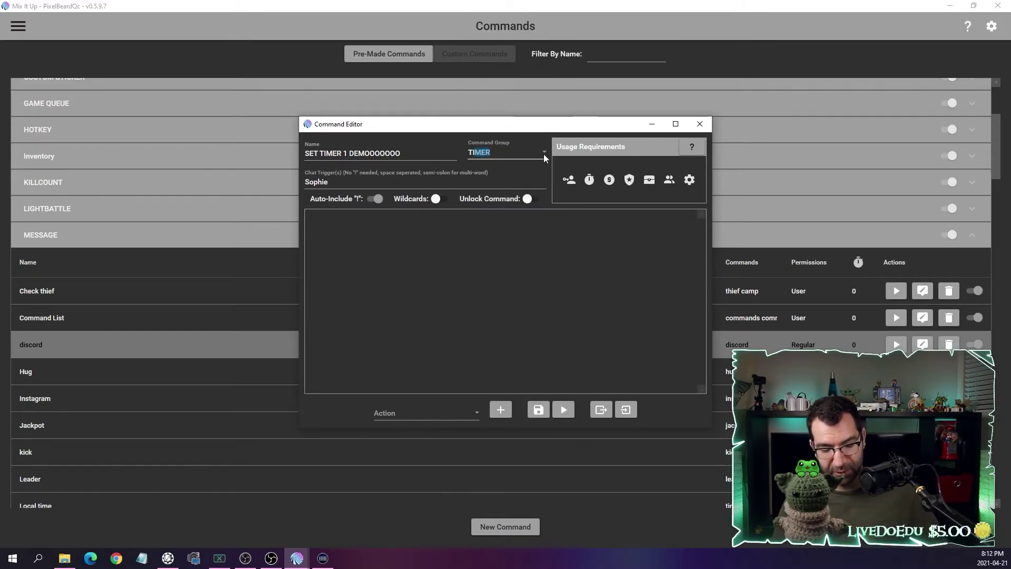
{"action": "left_click", "coordinate": [497, 297]}
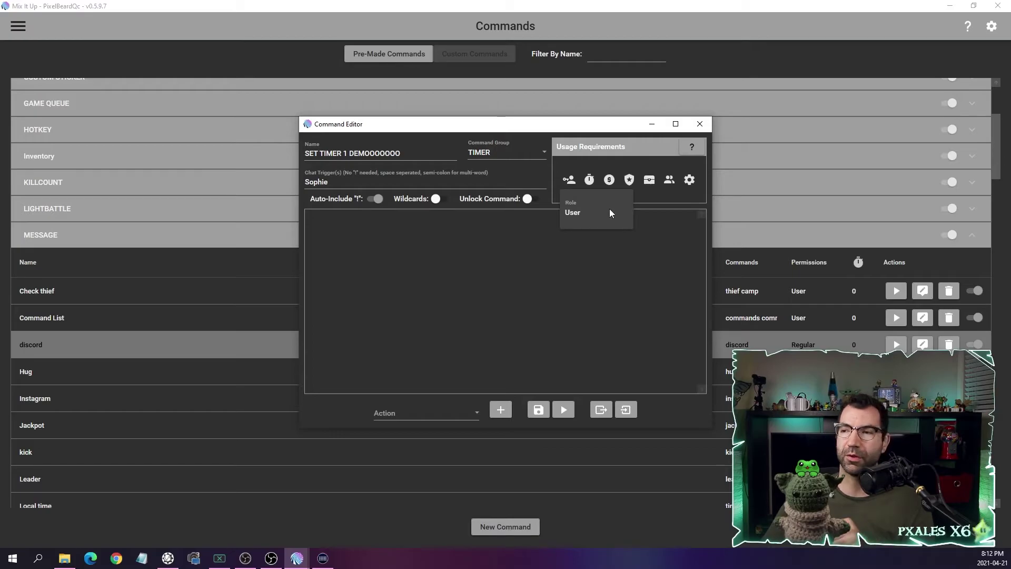
Restrict the command's role requirement to Streamer.
{"action": "left_click", "coordinate": [609, 209]}
{"action": "left_click", "coordinate": [580, 438]}
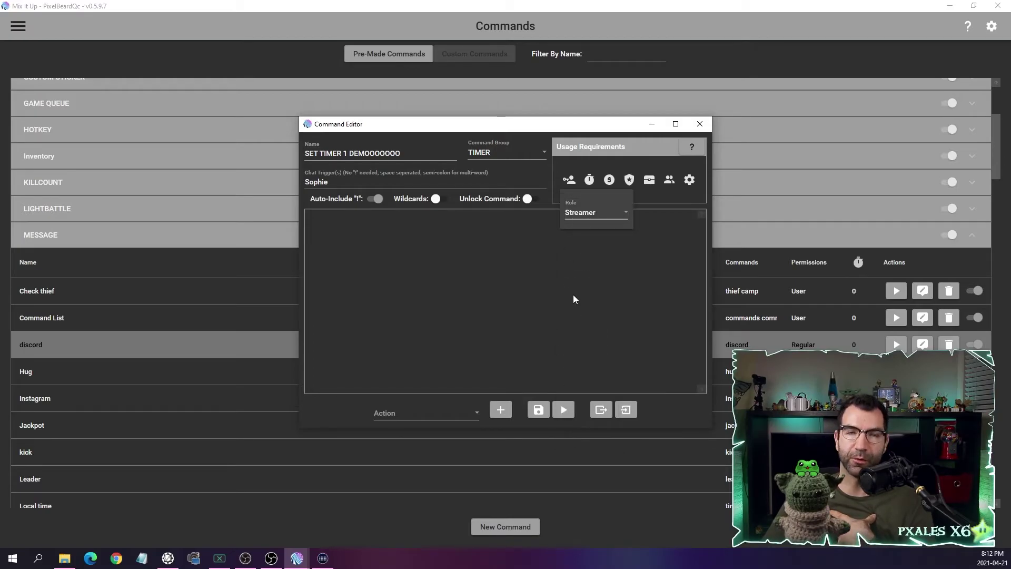
{"action": "left_click", "coordinate": [573, 295]}
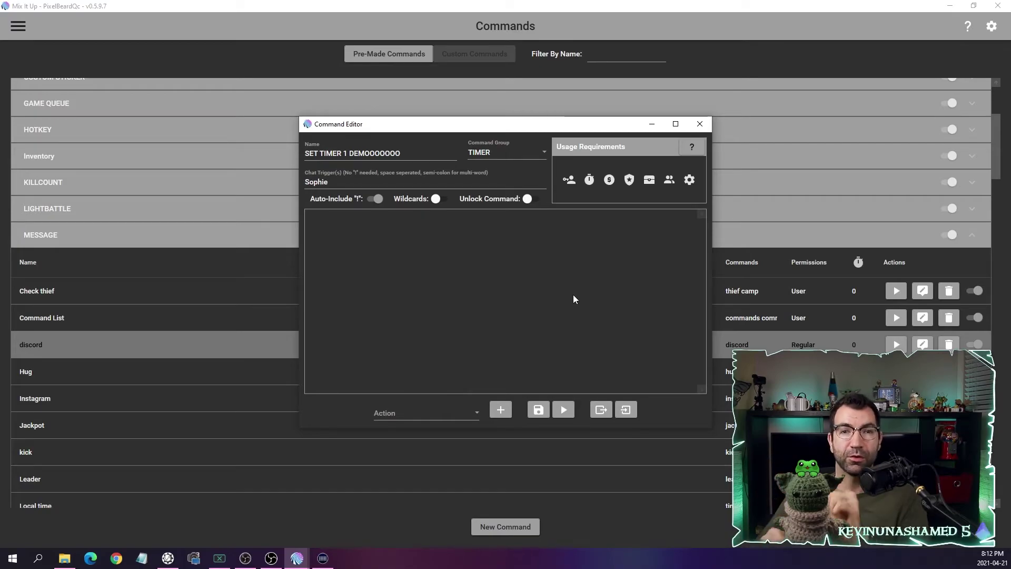
Look over the command's cooldown and currency usage requirements.
{"action": "left_click", "coordinate": [589, 179]}
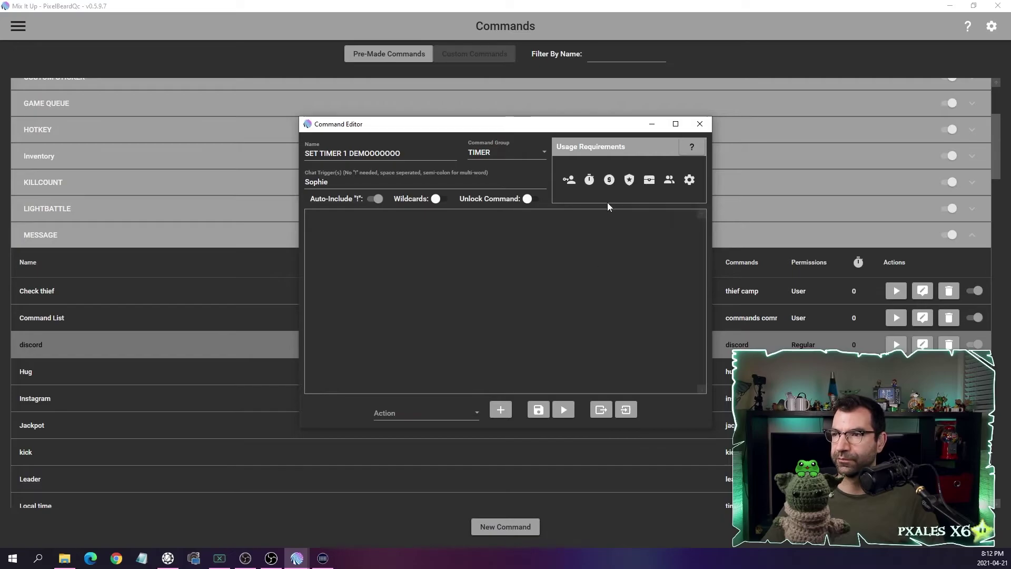
{"action": "left_click", "coordinate": [609, 180]}
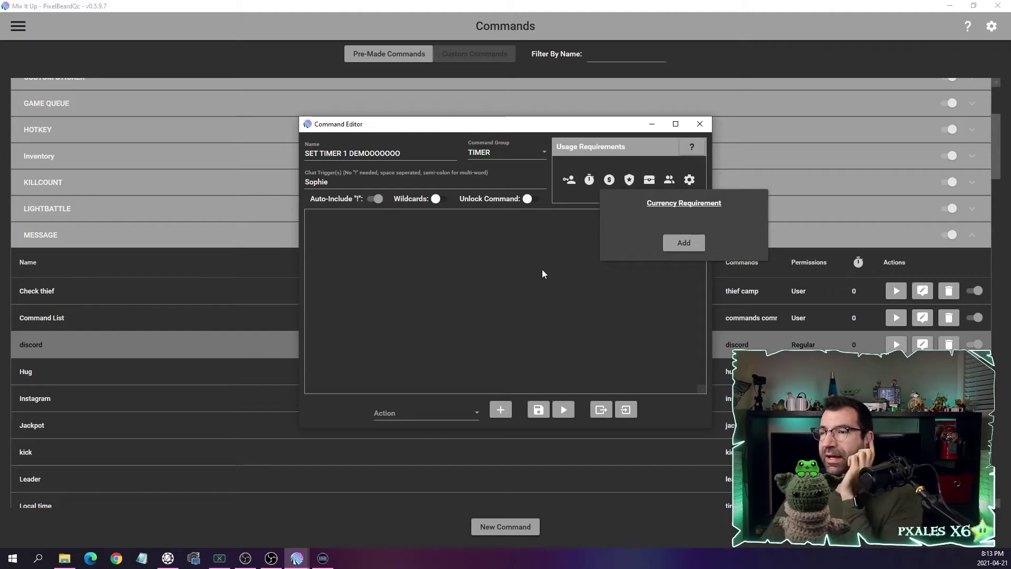
{"action": "left_click", "coordinate": [588, 317]}
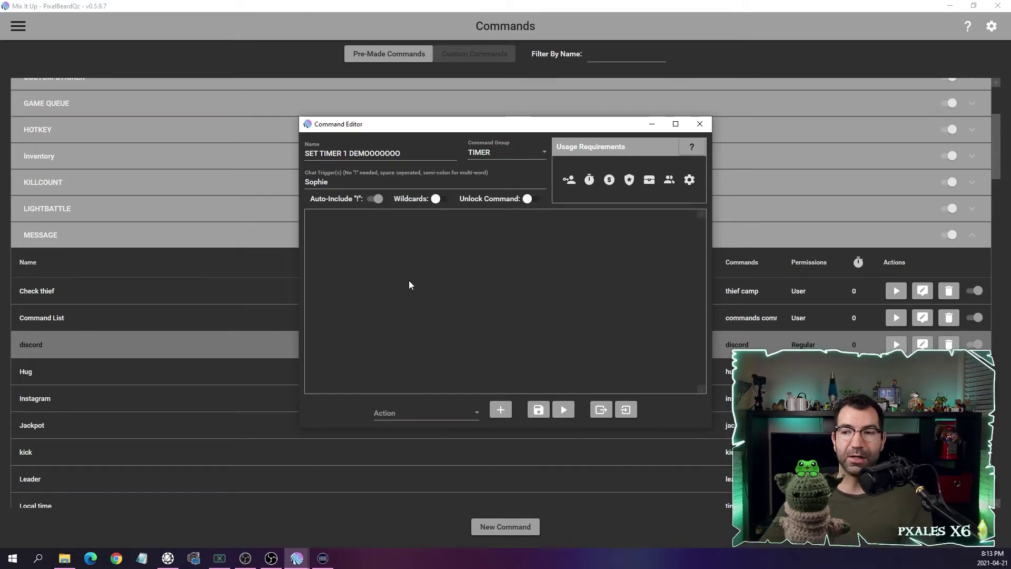
Import the actions from demo timer.miucommand into the command and enlarge the Command Editor window to fit them.
{"action": "left_click", "coordinate": [624, 410]}
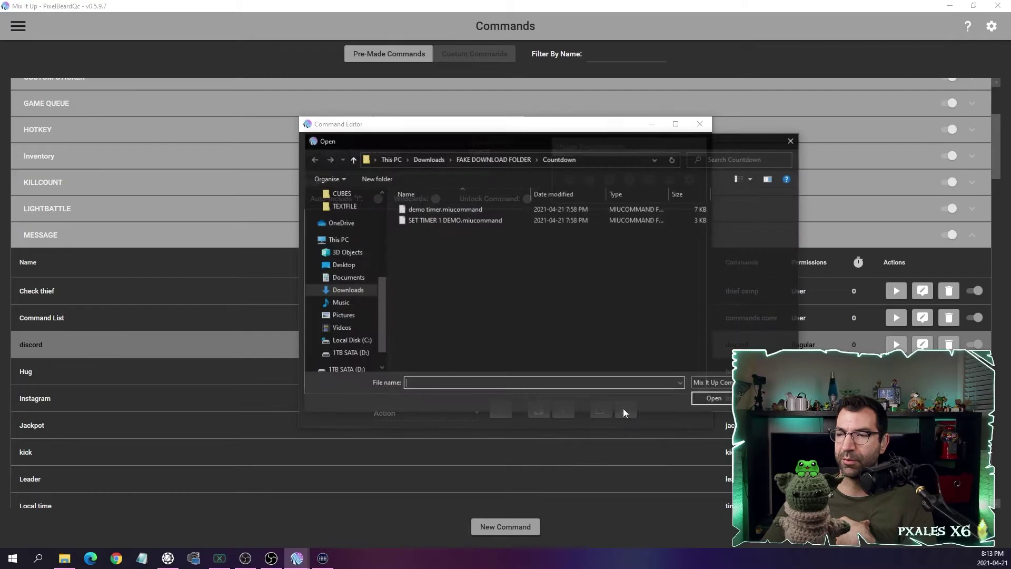
{"action": "left_click", "coordinate": [462, 208]}
{"action": "double_click", "coordinate": [462, 209]}
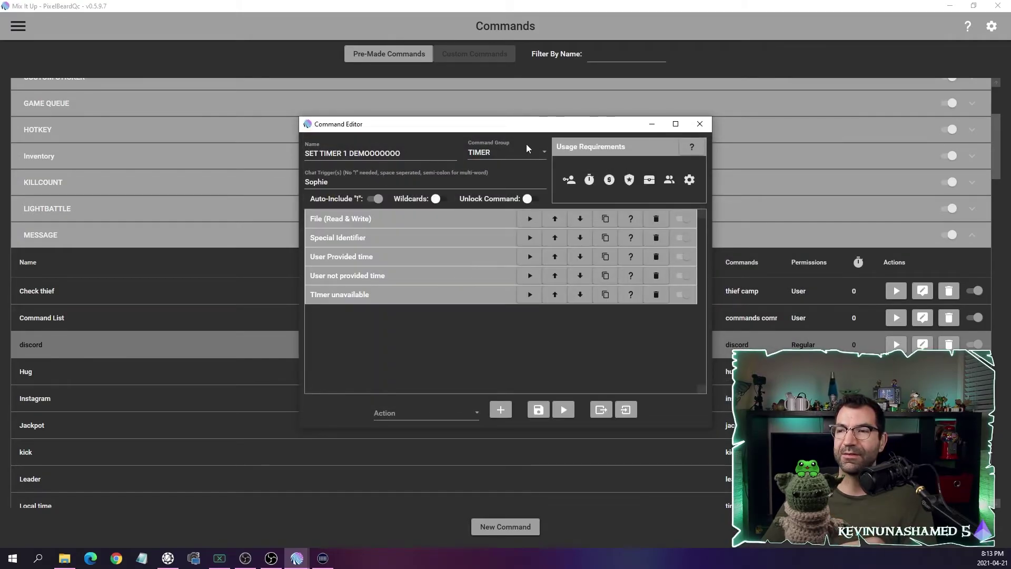
{"action": "left_click_drag", "start_coordinate": [533, 127], "coordinate": [460, 36]}
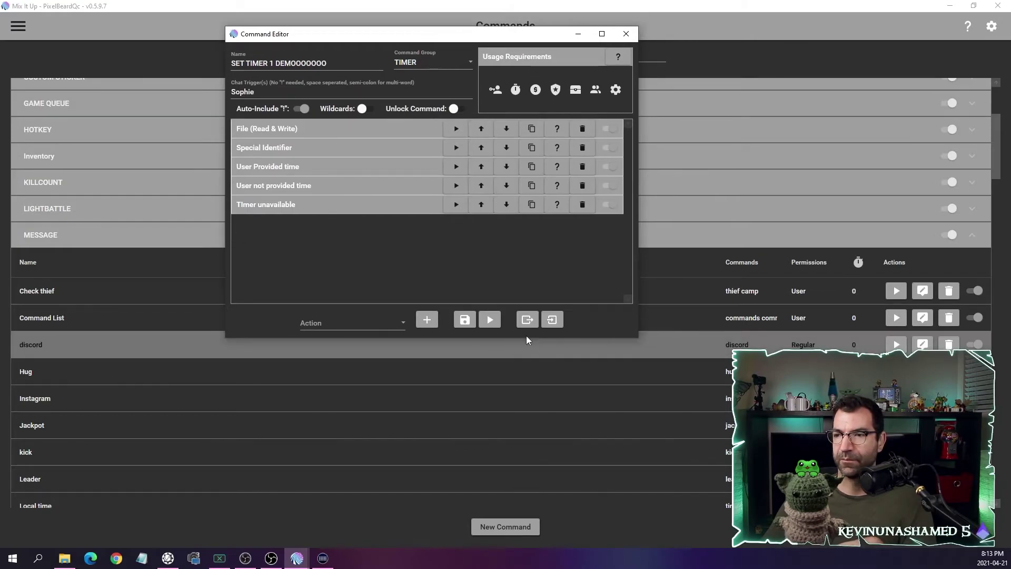
{"action": "left_click_drag", "start_coordinate": [511, 339], "coordinate": [512, 555]}
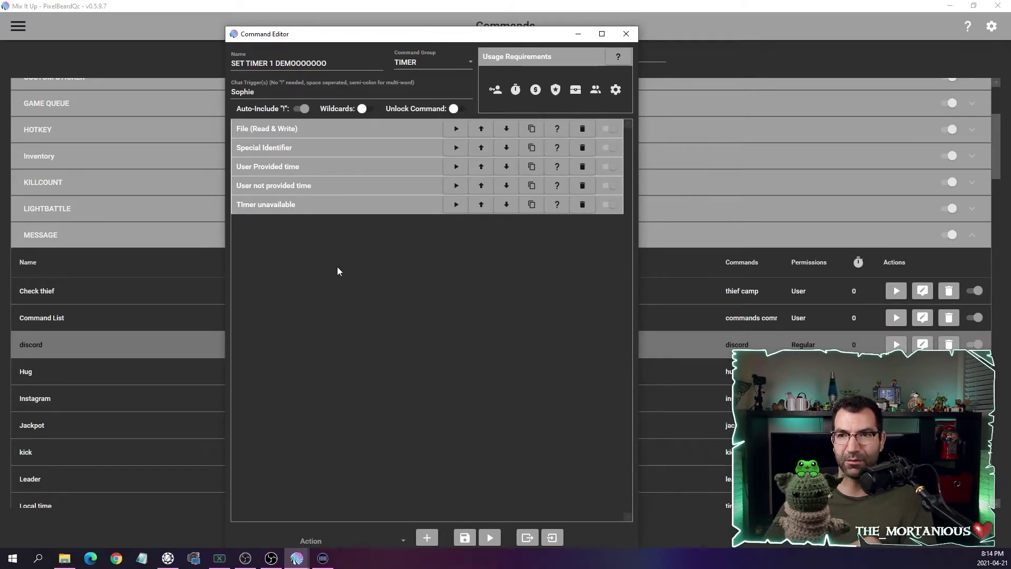
Point the Read From File action to TIMERONESTATUS.txt in the Countdown folder.
{"action": "left_click", "coordinate": [328, 129]}
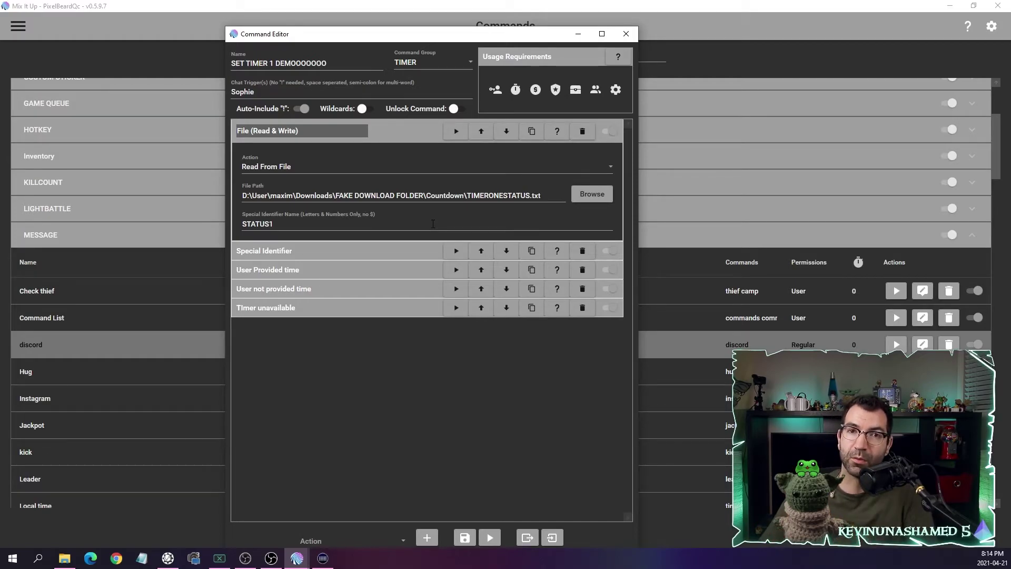
{"action": "left_click", "coordinate": [585, 197]}
{"action": "double_click", "coordinate": [369, 161]}
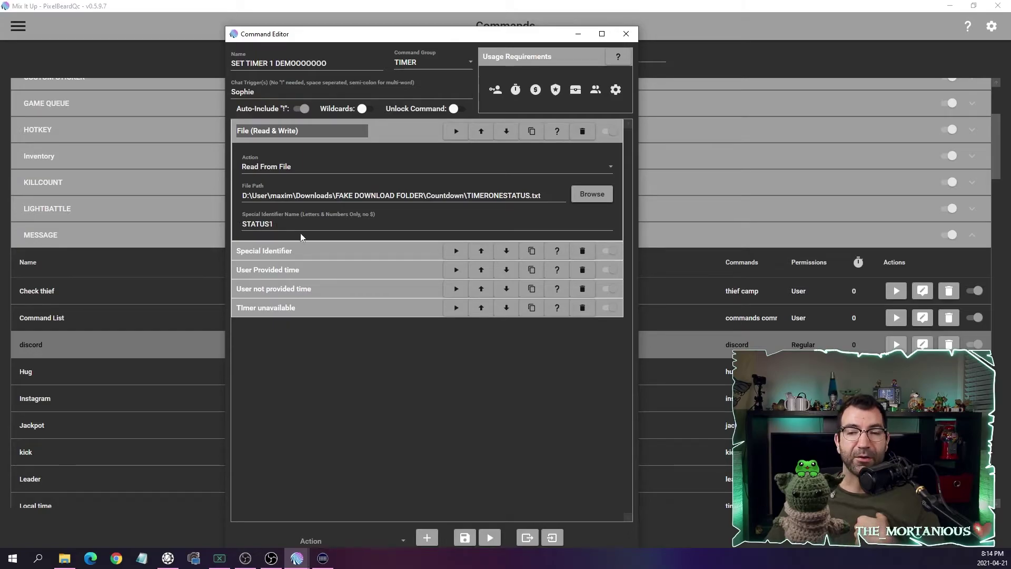
Examine the Special Identifier action, comparing its name and replacement text with the identifier name in the File action.
{"action": "left_click", "coordinate": [320, 251]}
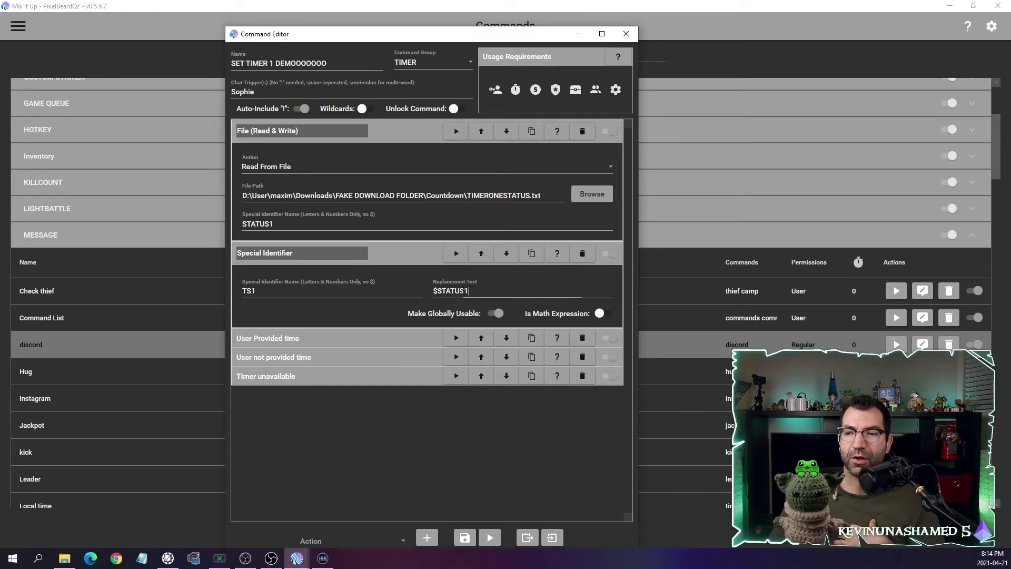
{"action": "left_click_drag", "start_coordinate": [469, 292], "coordinate": [422, 294]}
{"action": "double_click", "coordinate": [276, 225]}
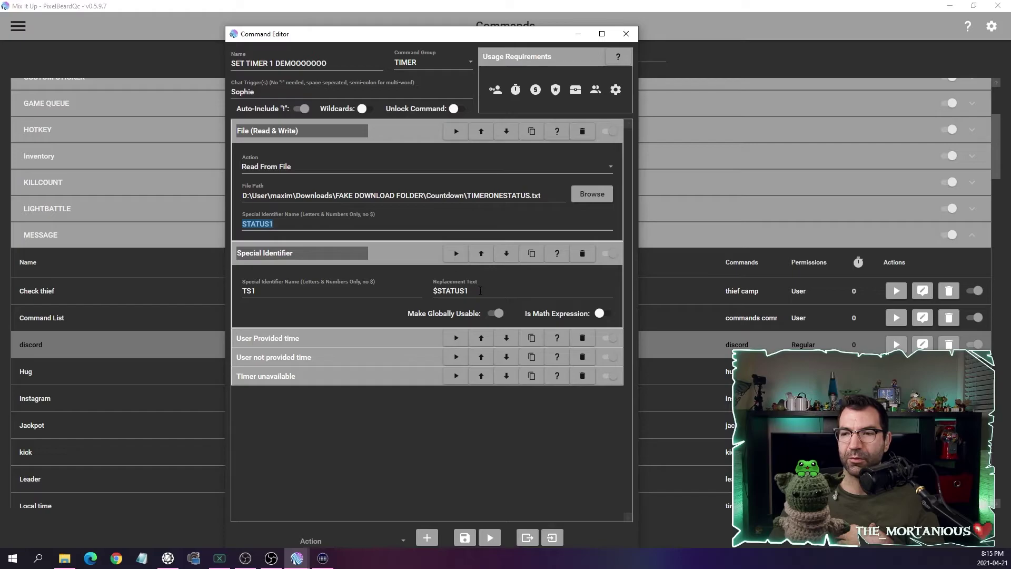
{"action": "left_click_drag", "start_coordinate": [481, 289], "coordinate": [431, 293]}
{"action": "left_click", "coordinate": [305, 290]}
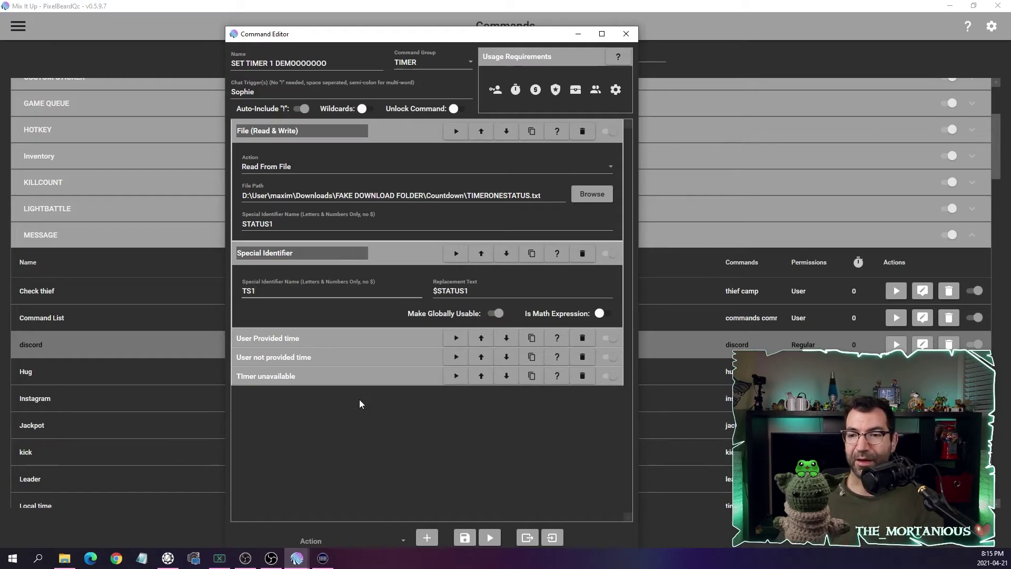
Examine the conditions for provided time, missing time and an unavailable timer, including their nested chat messages.
{"action": "left_click", "coordinate": [322, 337]}
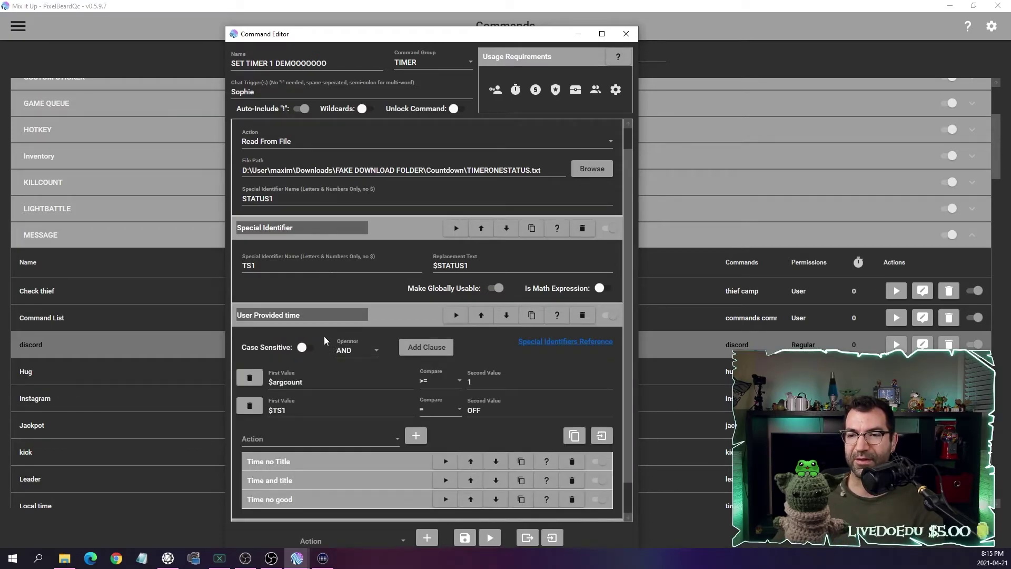
{"action": "left_click", "coordinate": [388, 313]}
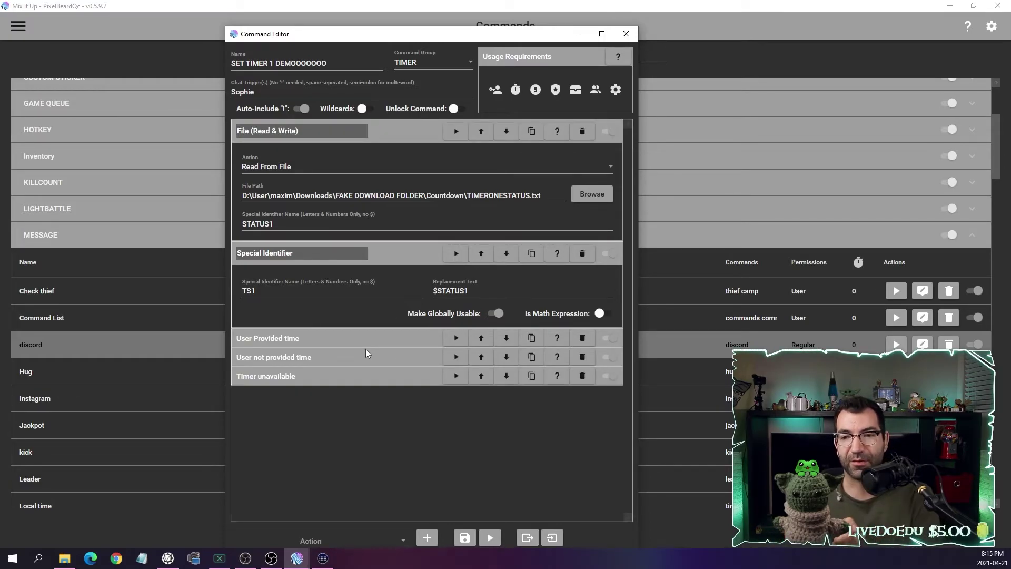
{"action": "left_click", "coordinate": [366, 354]}
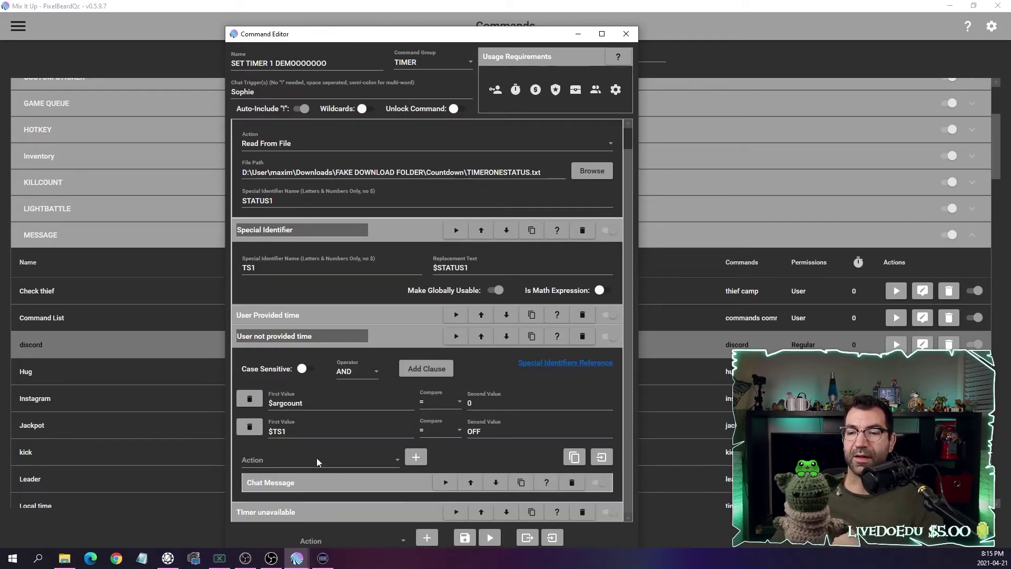
{"action": "left_click", "coordinate": [338, 475]}
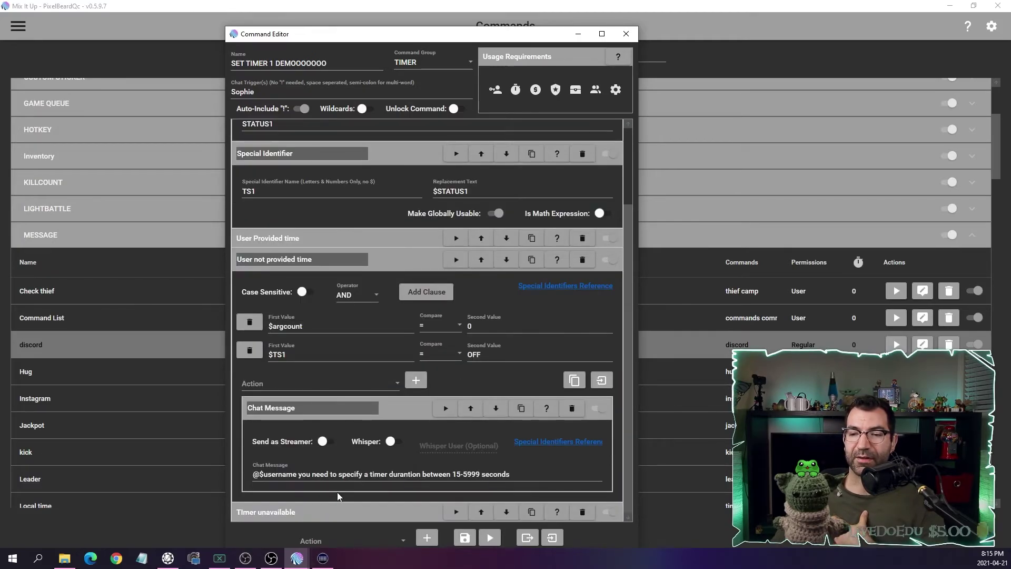
{"action": "left_click", "coordinate": [335, 509]}
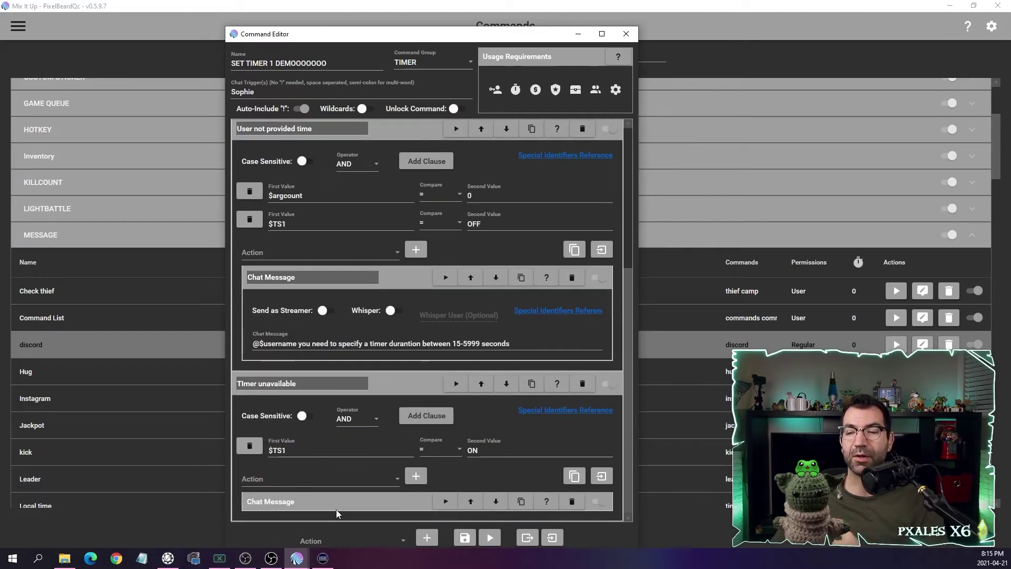
{"action": "left_click", "coordinate": [329, 507]}
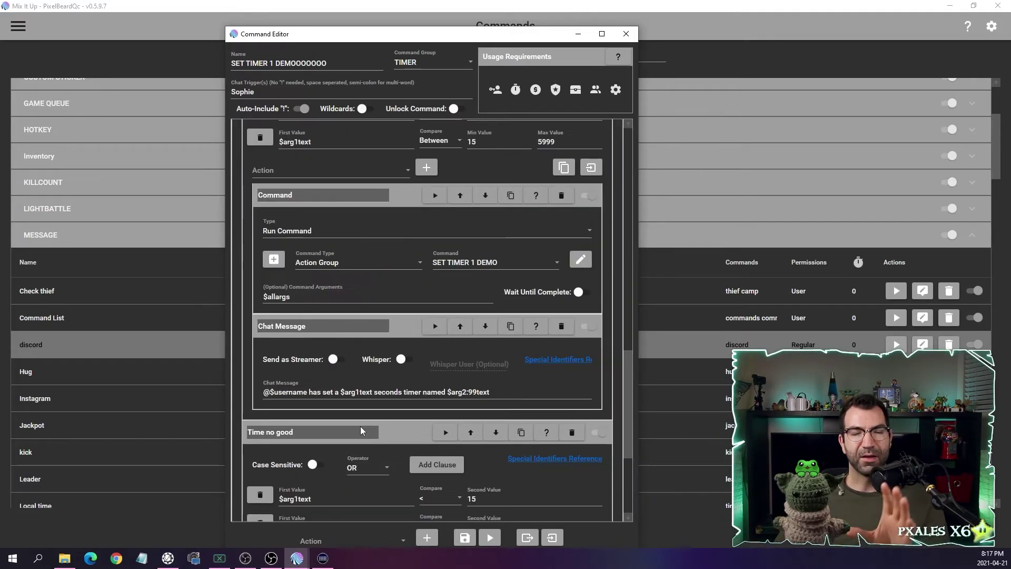
Review the nested Time no Title condition, including its clauses, Run Command action and chat message.
{"action": "scroll", "coordinate": [361, 430], "scroll_direction": "down", "scroll_amount": 1}
{"action": "scroll", "coordinate": [360, 425], "scroll_direction": "up", "scroll_amount": 10}
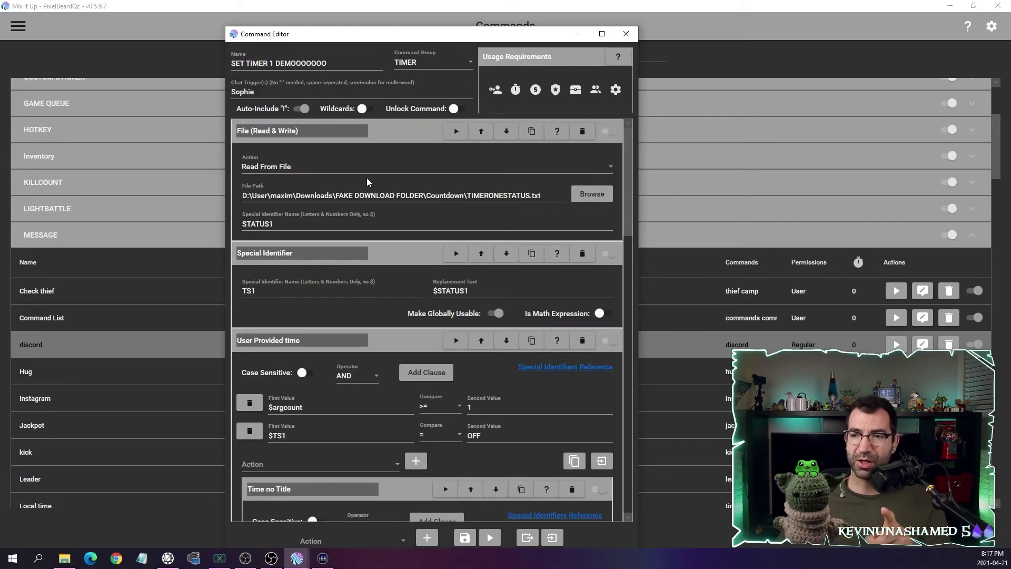
{"action": "scroll", "coordinate": [367, 182], "scroll_direction": "down", "scroll_amount": 2}
{"action": "scroll", "coordinate": [367, 181], "scroll_direction": "down", "scroll_amount": 2}
{"action": "scroll", "coordinate": [363, 217], "scroll_direction": "down", "scroll_amount": 2}
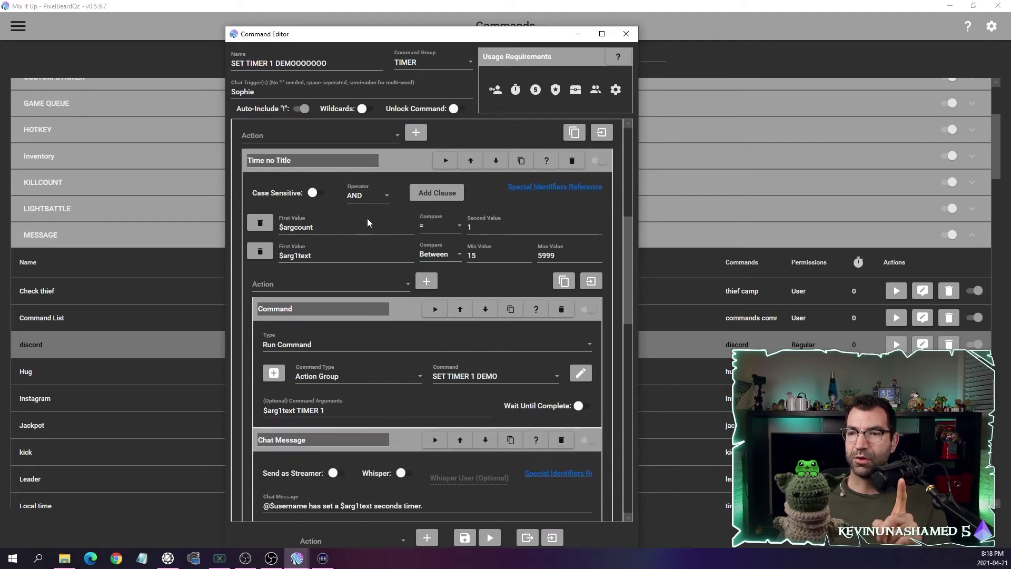
{"action": "scroll", "coordinate": [384, 339], "scroll_direction": "down", "scroll_amount": 2}
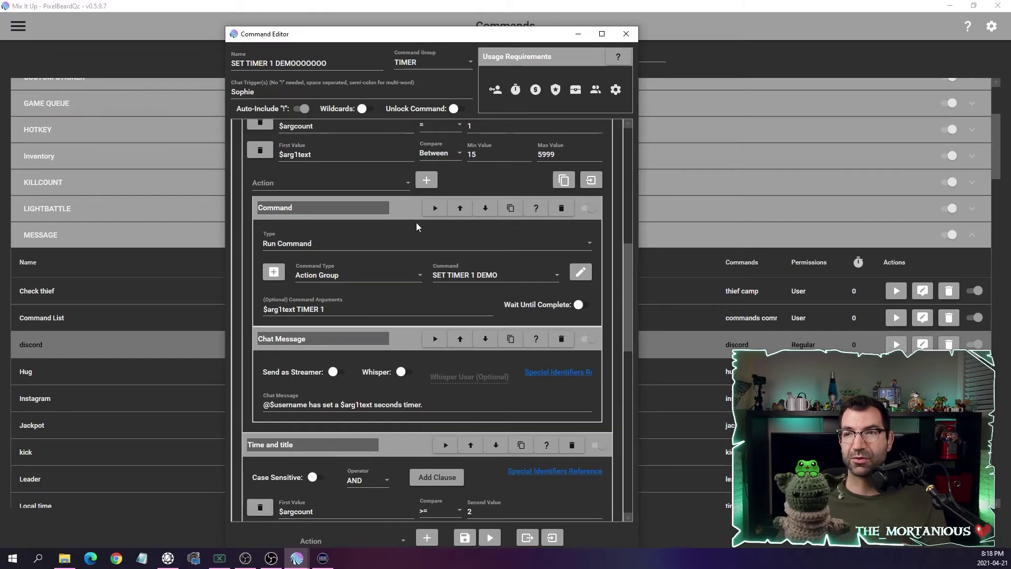
Set the Run Command action in the Time no Title condition to the SET TIMER DEMO 2 action group.
{"action": "left_click", "coordinate": [41, 26]}
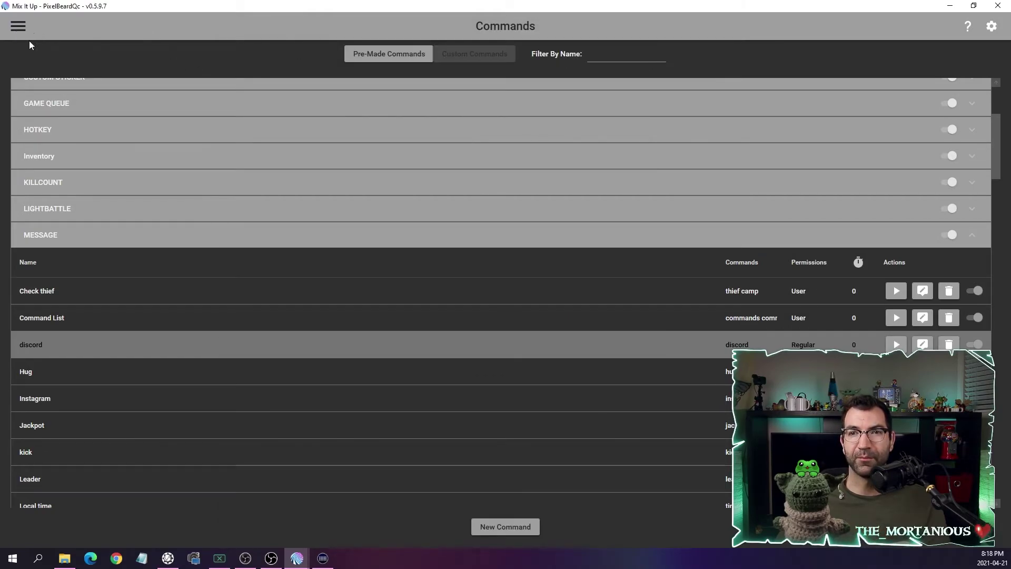
{"action": "left_click", "coordinate": [18, 27]}
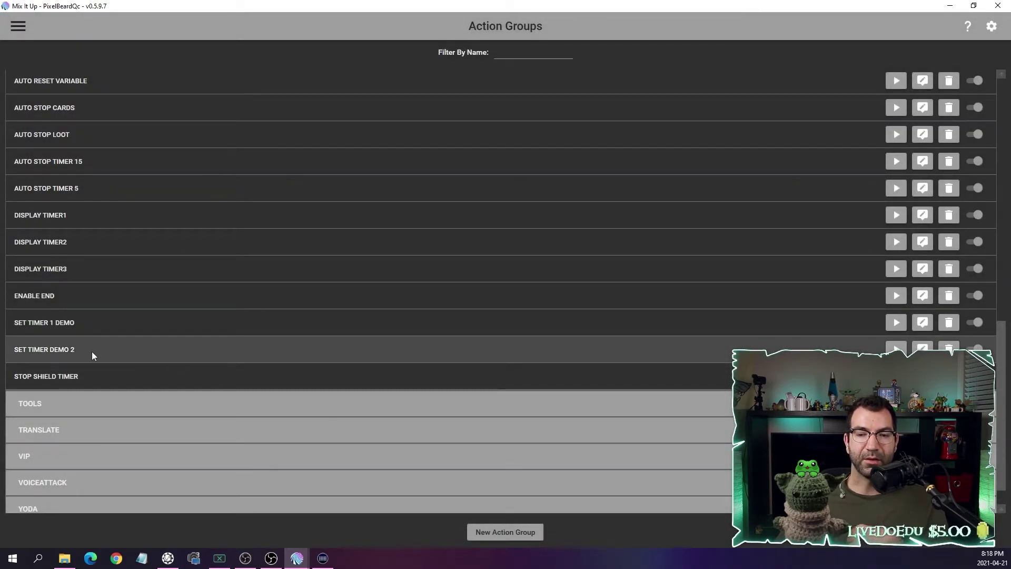
{"action": "left_click", "coordinate": [950, 6]}
{"action": "left_click_drag", "start_coordinate": [507, 40], "coordinate": [467, 14]}
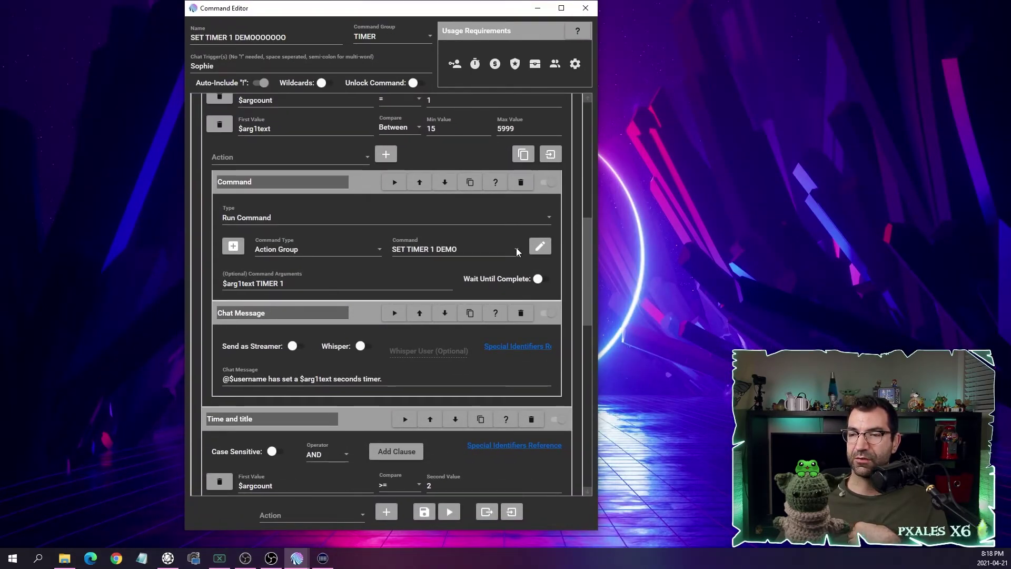
{"action": "left_click", "coordinate": [516, 251]}
{"action": "scroll", "coordinate": [516, 247], "scroll_direction": "down", "scroll_amount": 8}
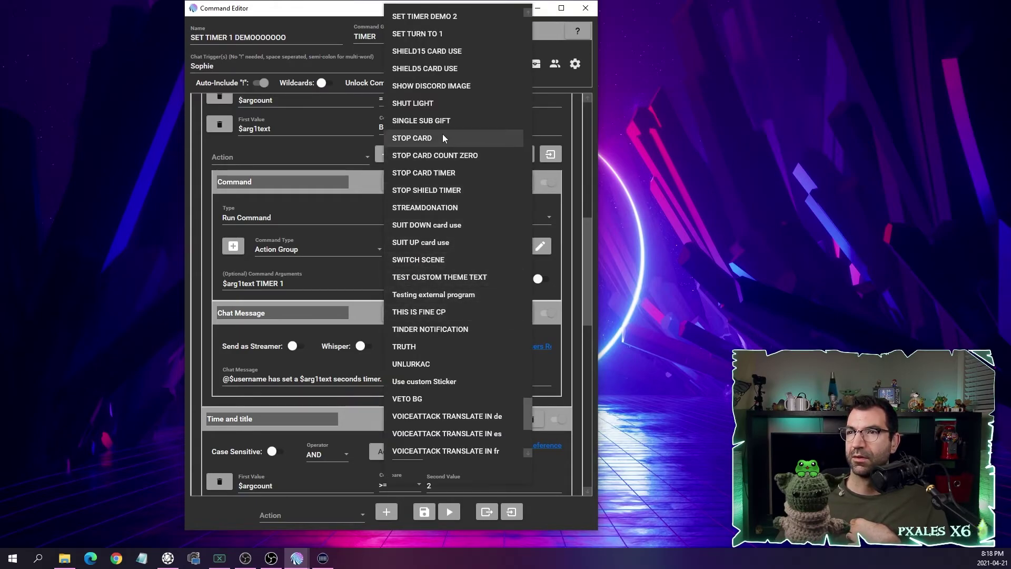
{"action": "scroll", "coordinate": [444, 136], "scroll_direction": "up", "scroll_amount": 3}
{"action": "left_click", "coordinate": [465, 172]}
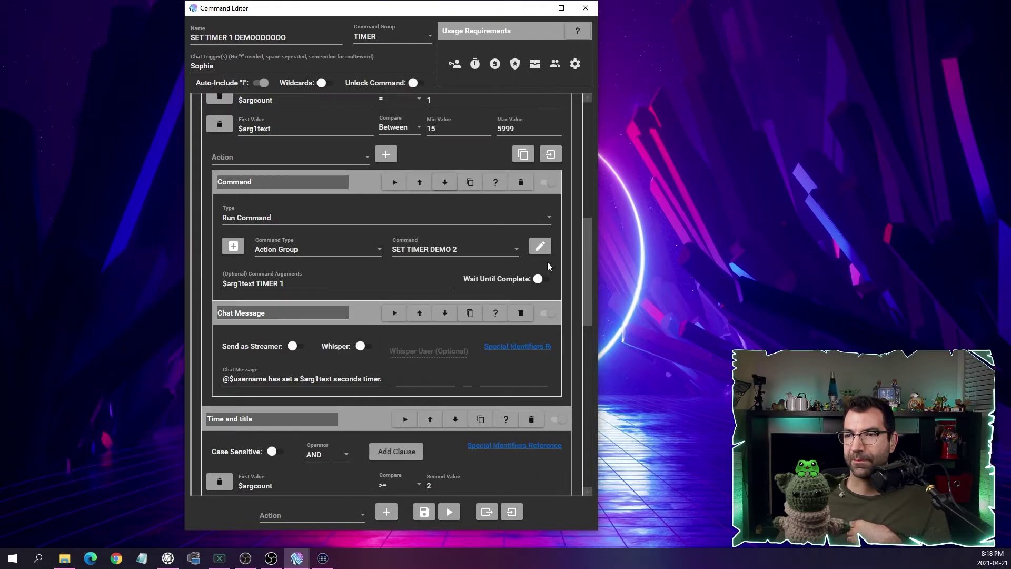
Check the Run Command action in the Time and title condition, and examine the clauses and chat message of Time no good.
{"action": "left_click_drag", "start_coordinate": [592, 227], "coordinate": [599, 329]}
{"action": "left_click", "coordinate": [541, 273]}
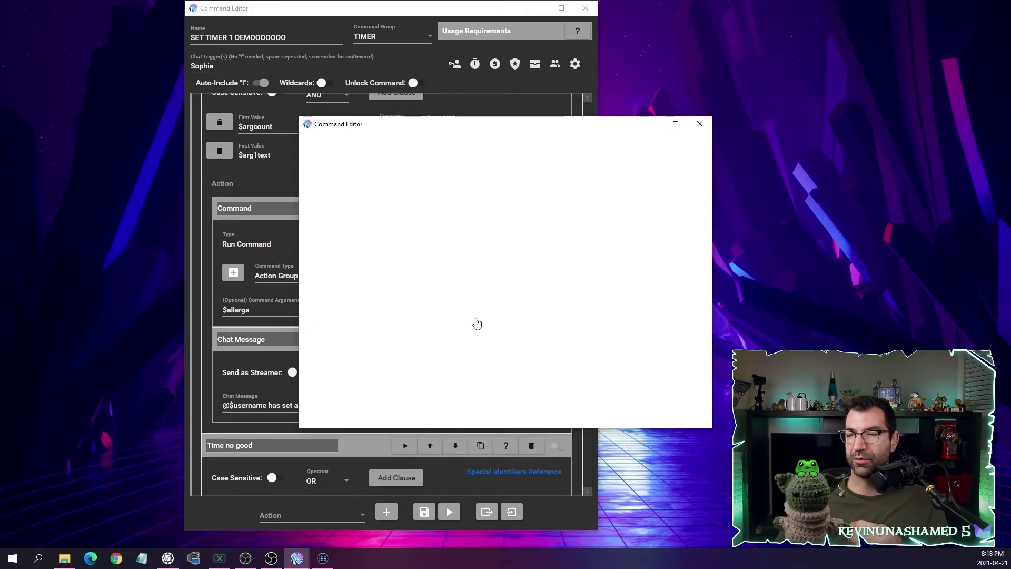
{"action": "left_click", "coordinate": [453, 21]}
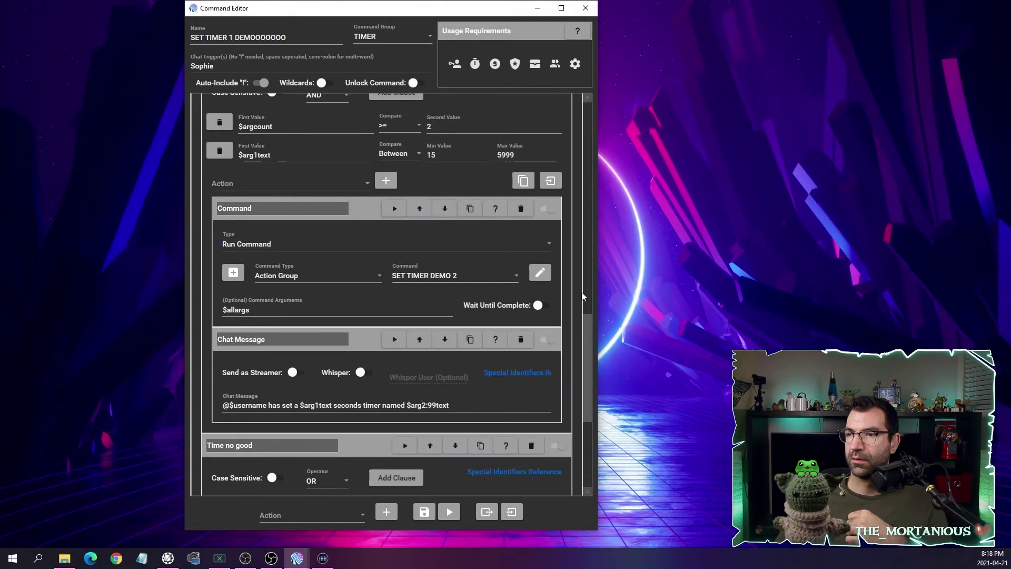
{"action": "left_click_drag", "start_coordinate": [585, 316], "coordinate": [587, 350]}
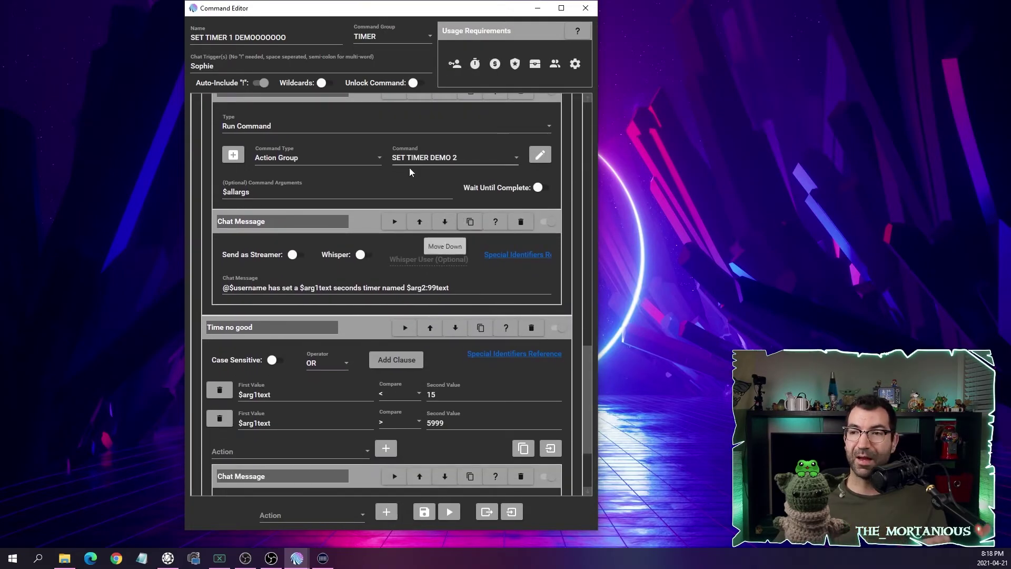
{"action": "left_click_drag", "start_coordinate": [587, 364], "coordinate": [590, 417]}
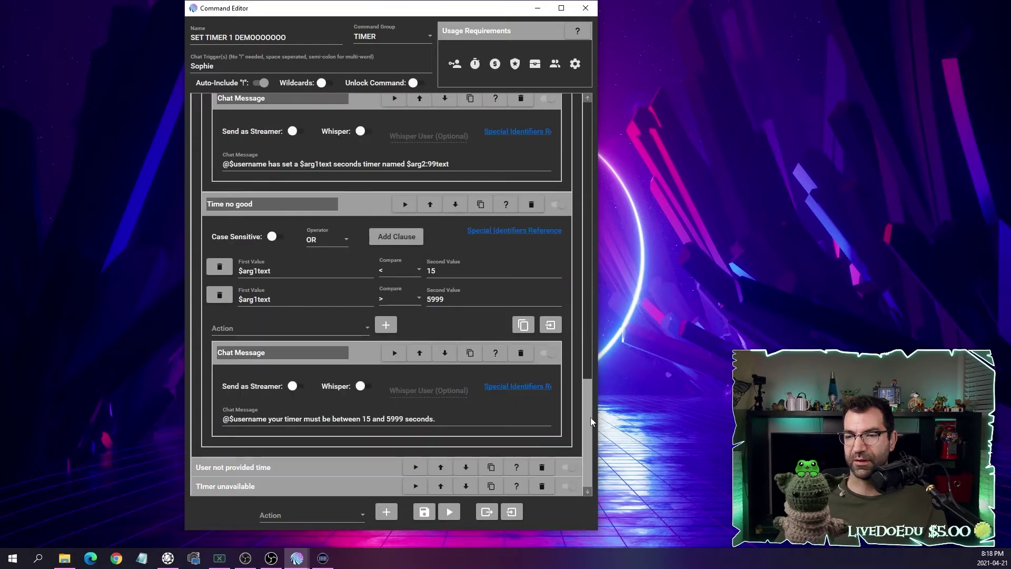
Review the User not provided time and Timer unavailable conditions, and save the command.
{"action": "left_click", "coordinate": [393, 469]}
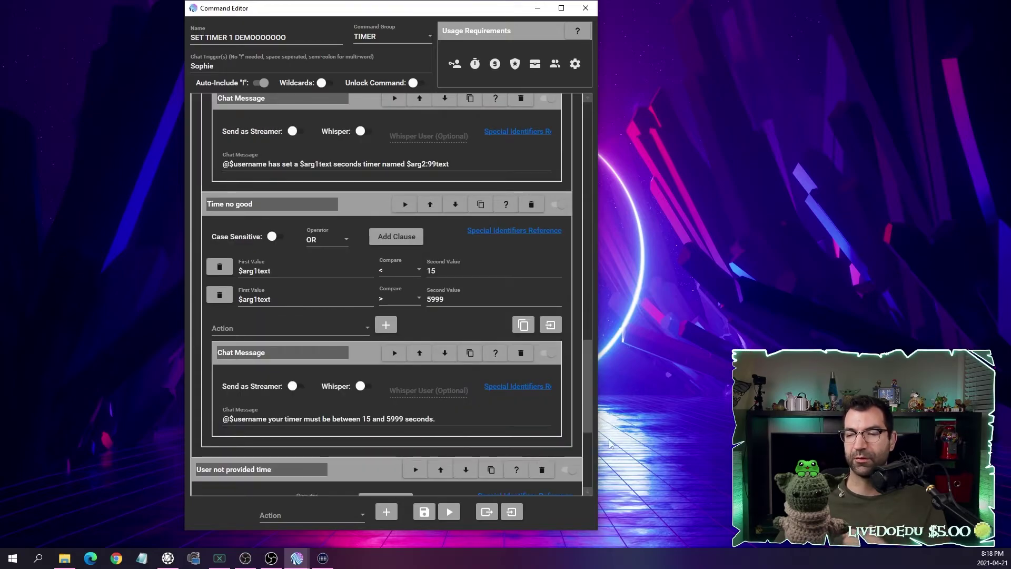
{"action": "scroll", "coordinate": [587, 386], "scroll_direction": "down", "scroll_amount": 4}
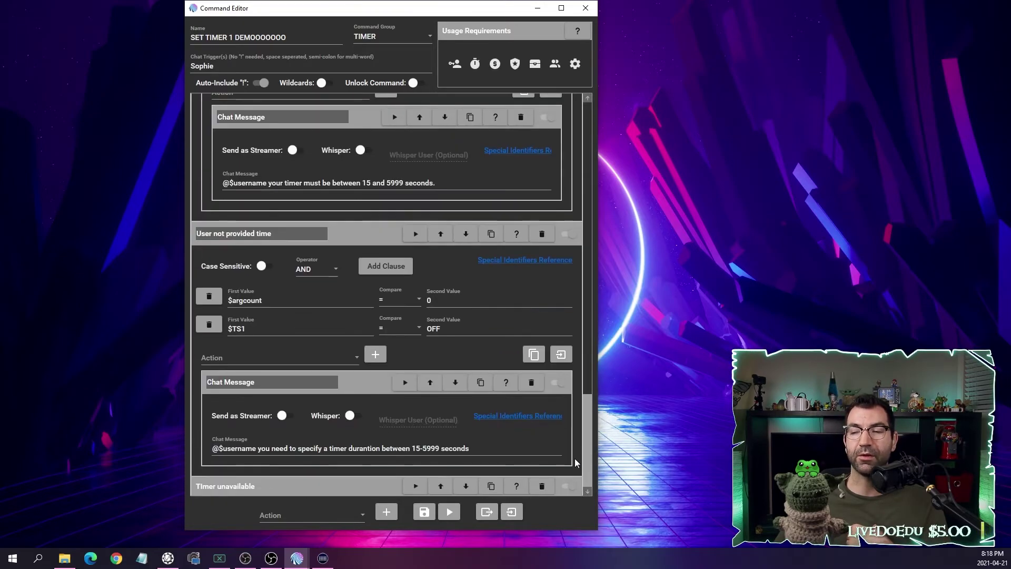
{"action": "left_click", "coordinate": [380, 484]}
{"action": "scroll", "coordinate": [592, 411], "scroll_direction": "down", "scroll_amount": 3}
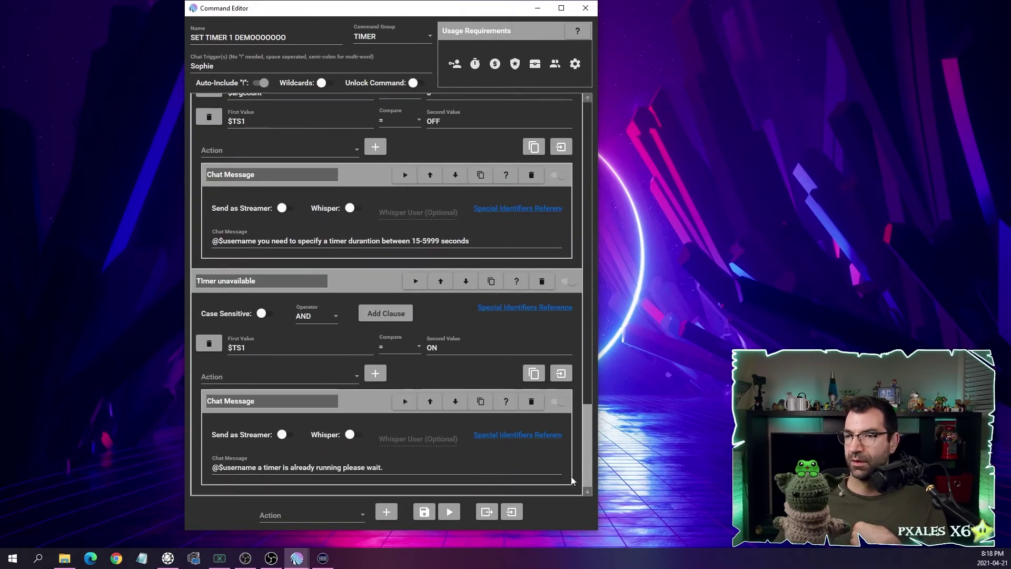
{"action": "left_click_drag", "start_coordinate": [584, 449], "coordinate": [637, 143]}
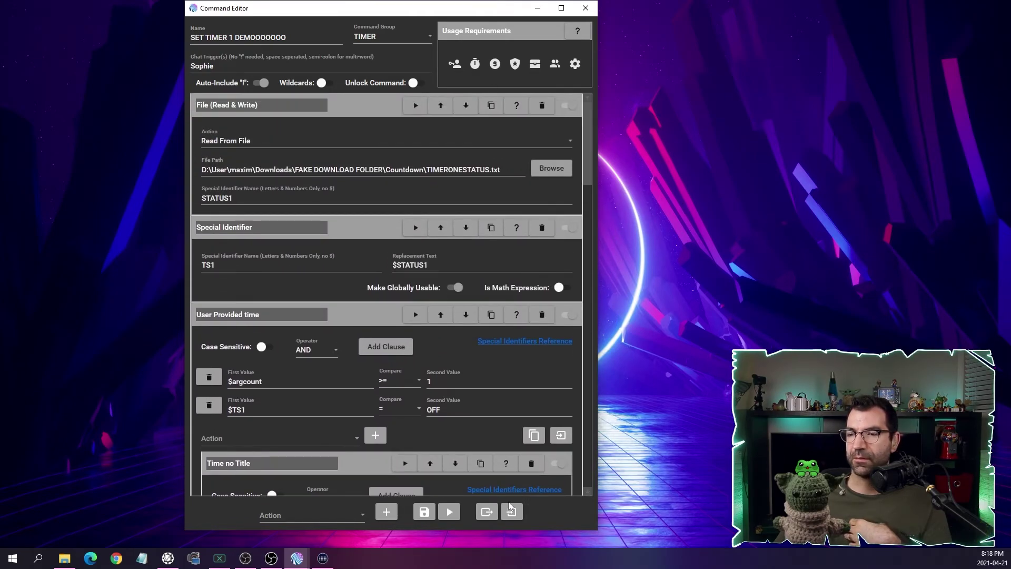
{"action": "left_click", "coordinate": [429, 514]}
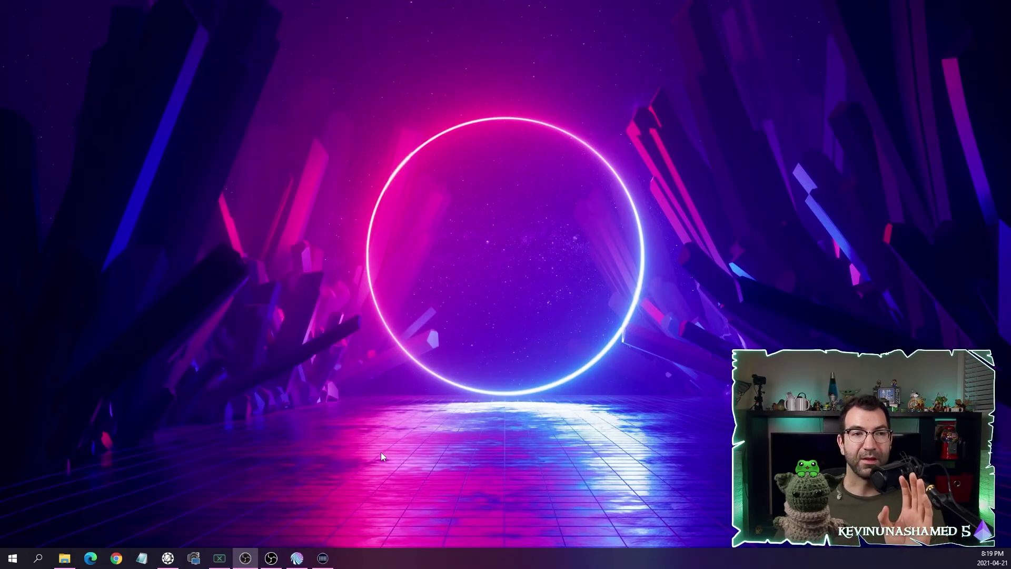
Test the timer command by sending "!sophie 500 Hello" in the Mix It Up chat.
{"action": "left_click", "coordinate": [295, 558]}
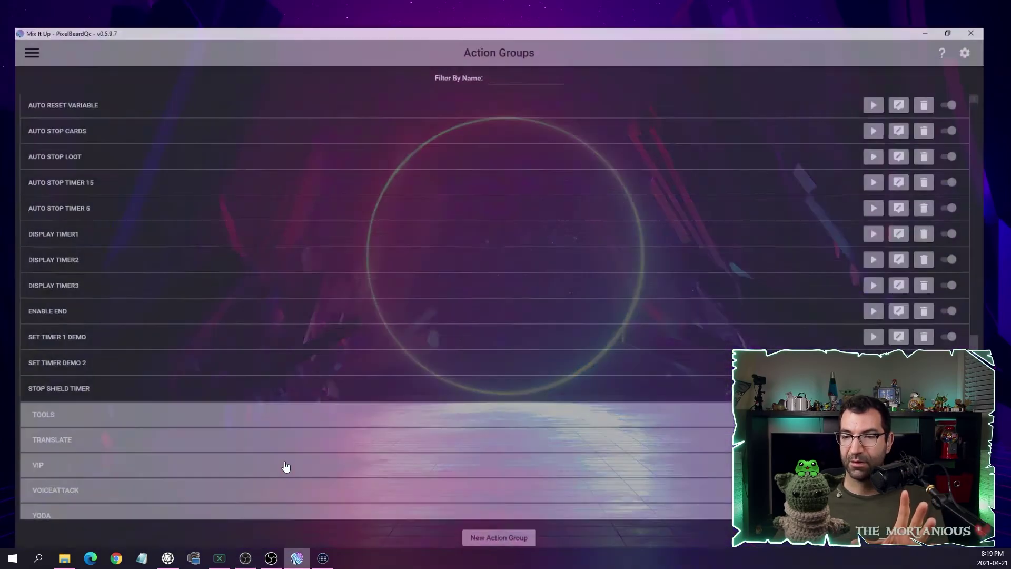
{"action": "left_click", "coordinate": [15, 22]}
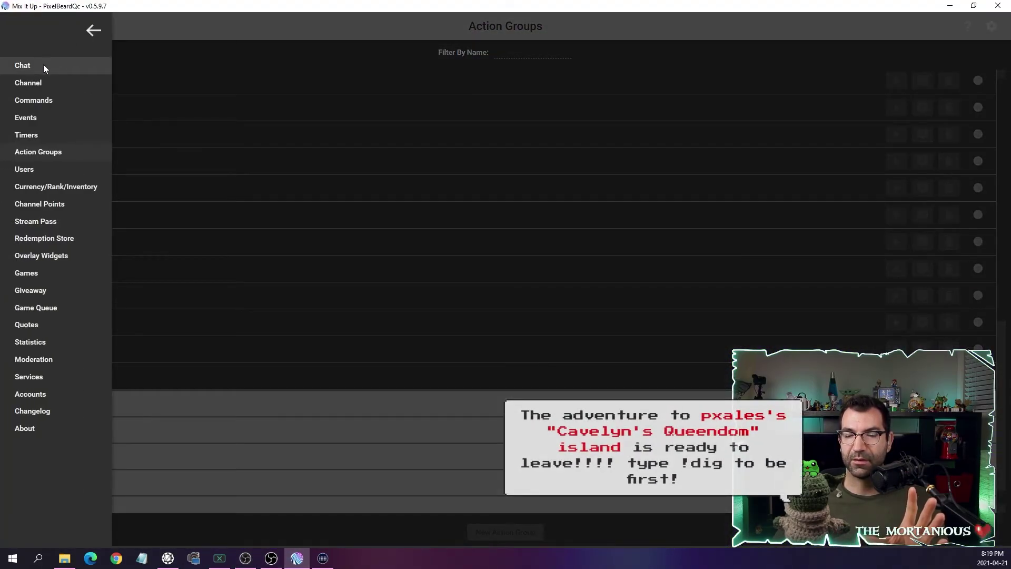
{"action": "left_click", "coordinate": [43, 64]}
{"action": "left_click", "coordinate": [177, 527]}
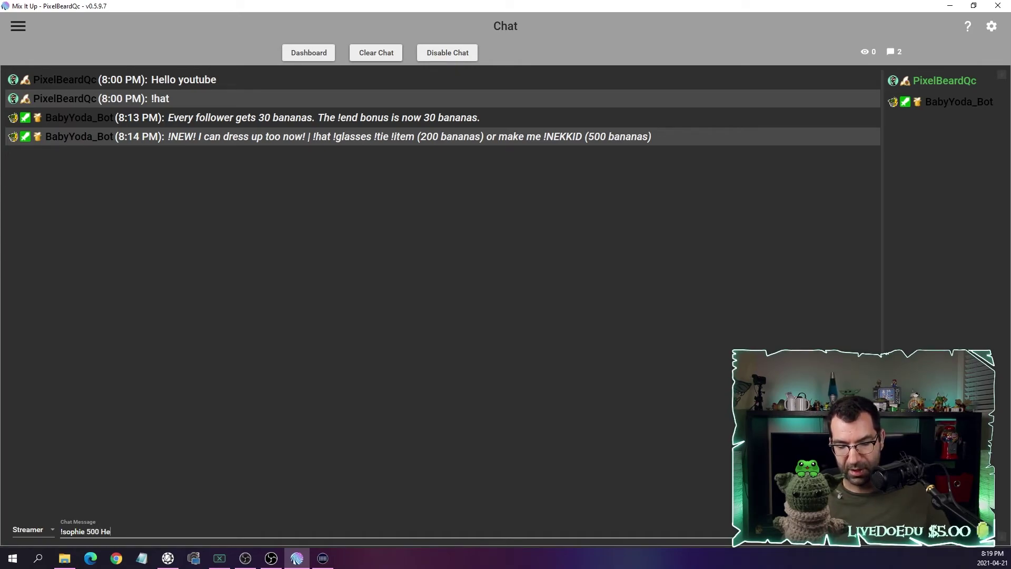
{"action": "key", "text": "Return"}
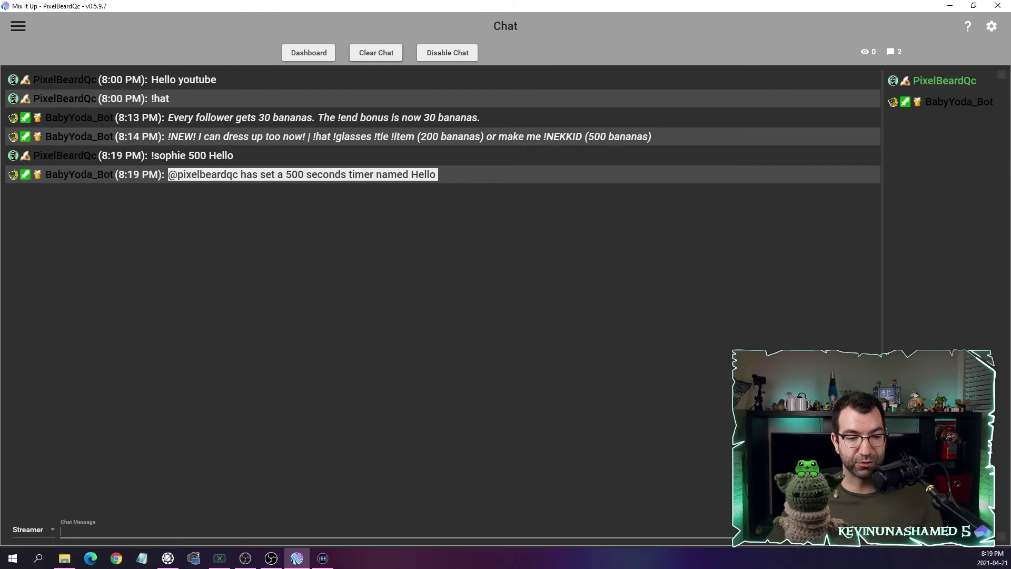
Copy the web page path from SET TIMER DEMO 2's Web Browser Source action into the URL of the TIMER 1 DEMO source in OBS.
{"action": "key", "text": "alt+Tab"}
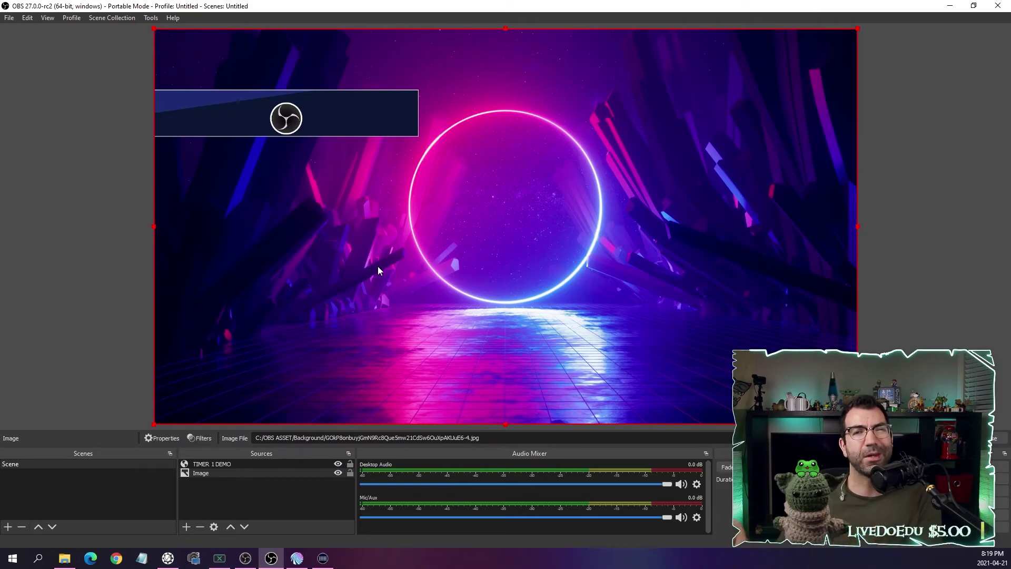
{"action": "double_click", "coordinate": [215, 463]}
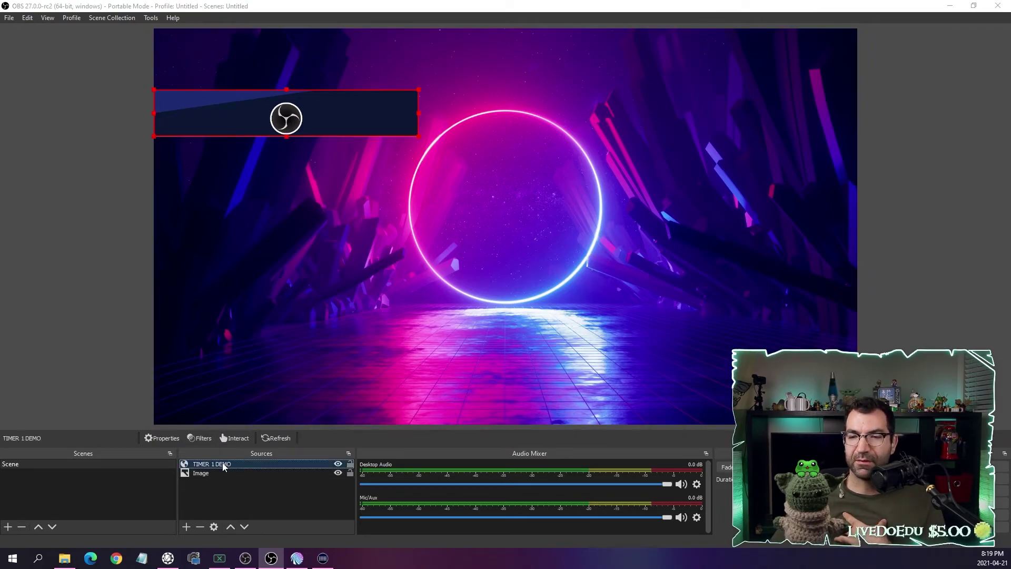
{"action": "left_click", "coordinate": [296, 558]}
{"action": "left_click", "coordinate": [14, 29]}
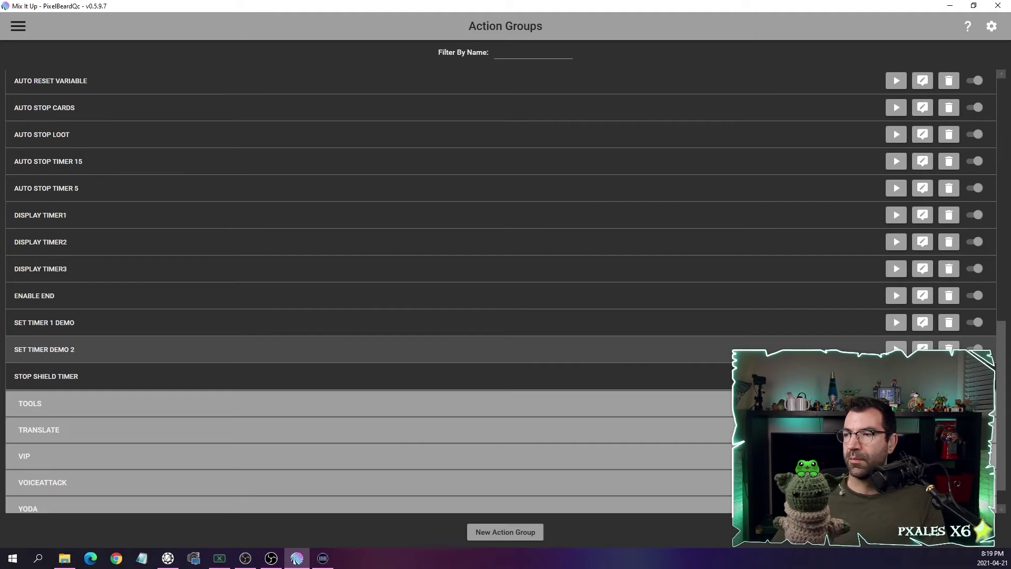
{"action": "left_click", "coordinate": [922, 349]}
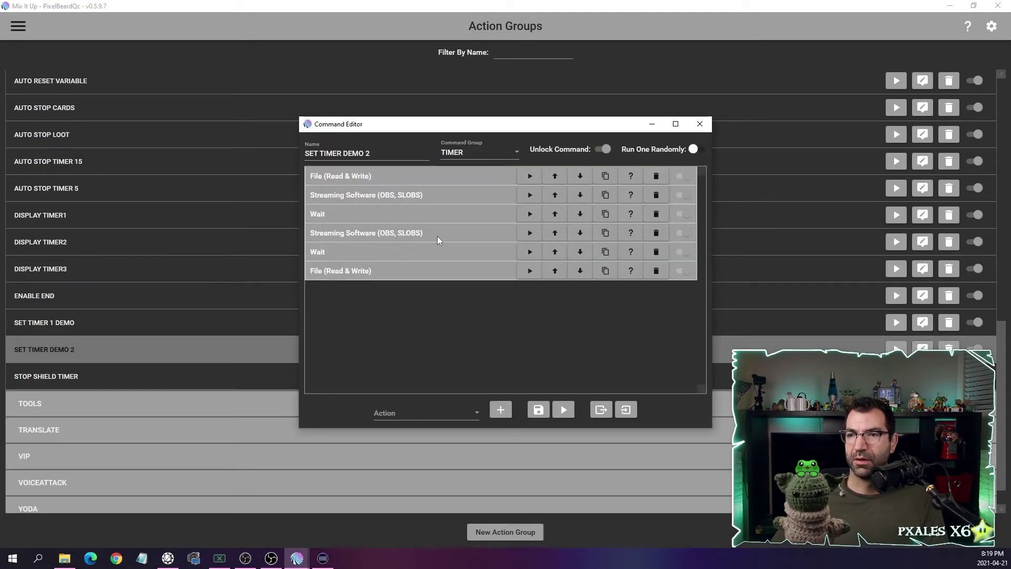
{"action": "left_click", "coordinate": [437, 236]}
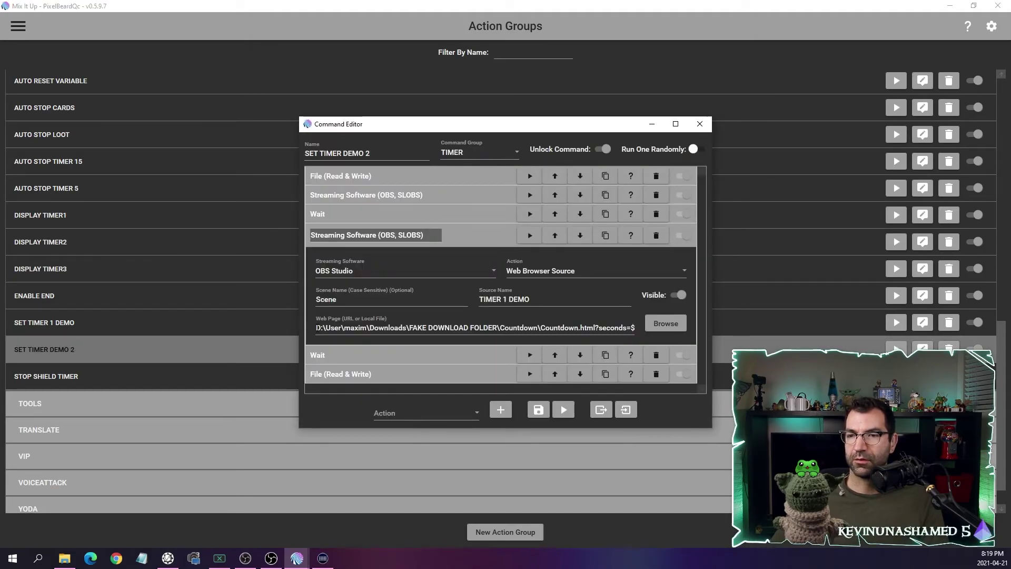
{"action": "left_click_drag", "start_coordinate": [315, 328], "coordinate": [669, 333]}
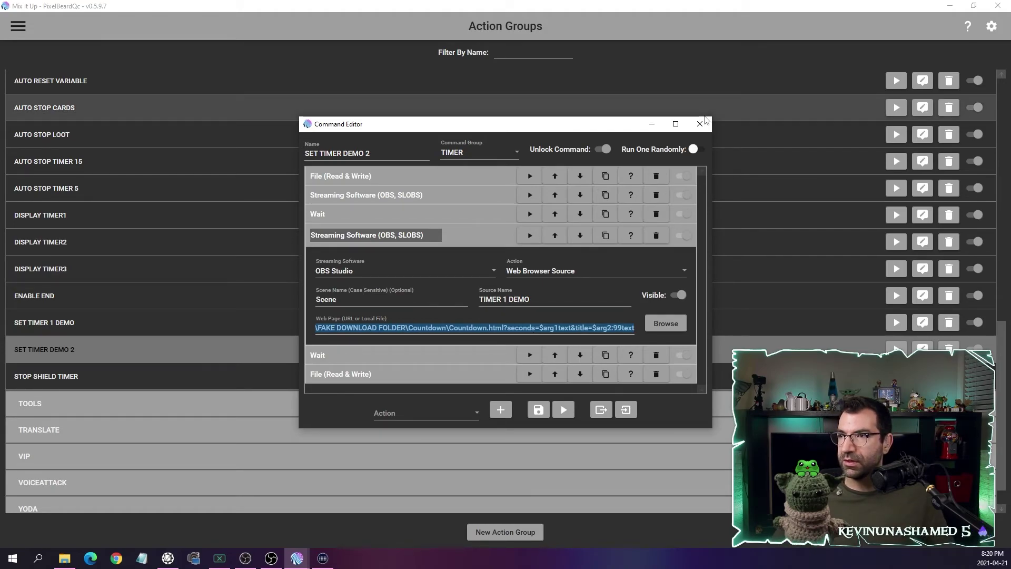
{"action": "key", "text": "alt+Tab"}
{"action": "key", "text": "ctrl+v"}
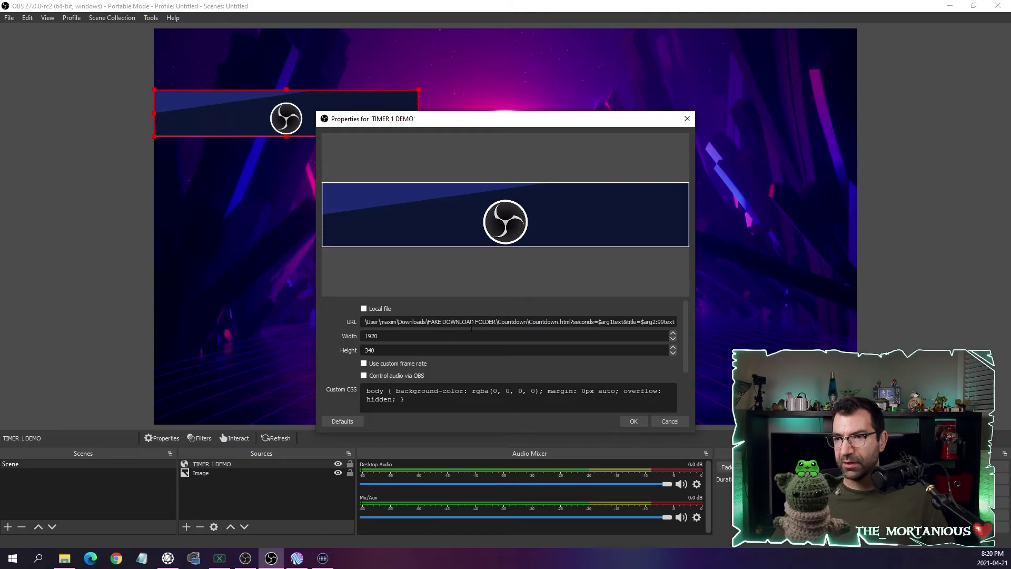
Replace the URL's placeholder arguments with seconds=500 and title=COOLDOWN, and apply the browser source properties.
{"action": "left_click_drag", "start_coordinate": [371, 322], "coordinate": [675, 323]}
{"action": "scroll", "coordinate": [594, 331], "scroll_direction": "down", "scroll_amount": 1}
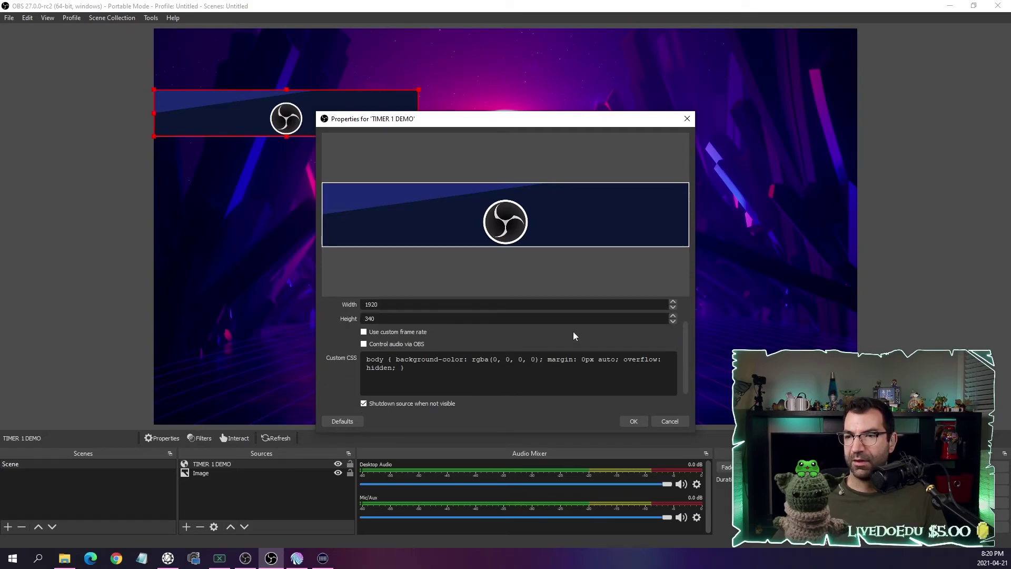
{"action": "scroll", "coordinate": [560, 334], "scroll_direction": "up", "scroll_amount": 1}
{"action": "left_click", "coordinate": [547, 336]}
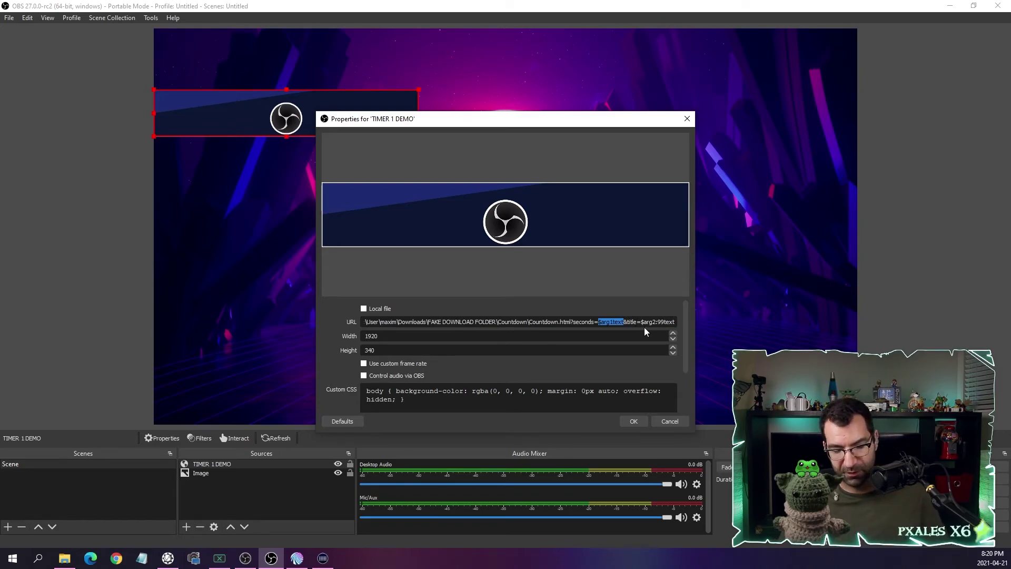
{"action": "type", "text": "500"}
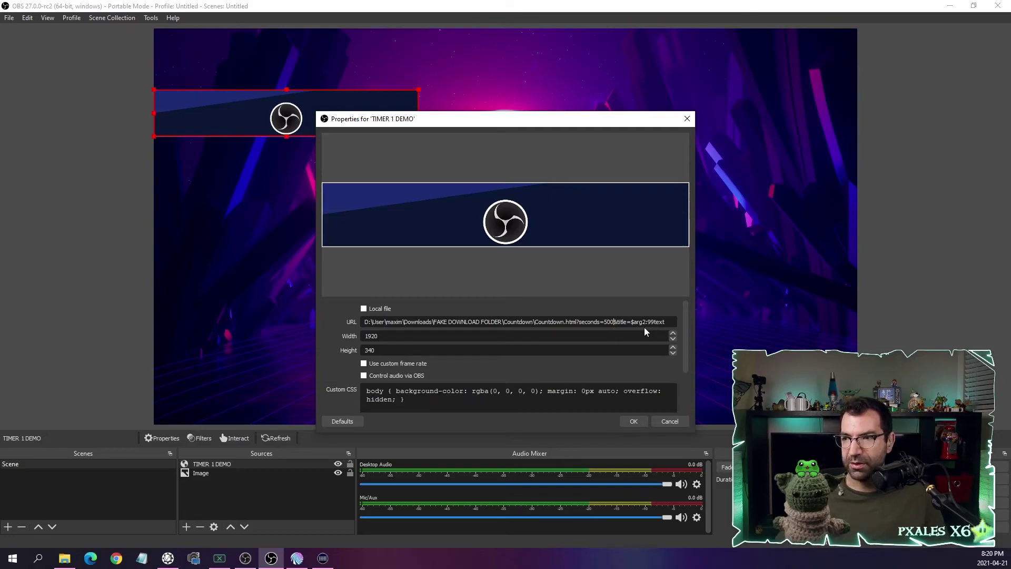
{"action": "left_click_drag", "start_coordinate": [653, 319], "coordinate": [631, 321]}
{"action": "type", "text": "COOLDOWN"}
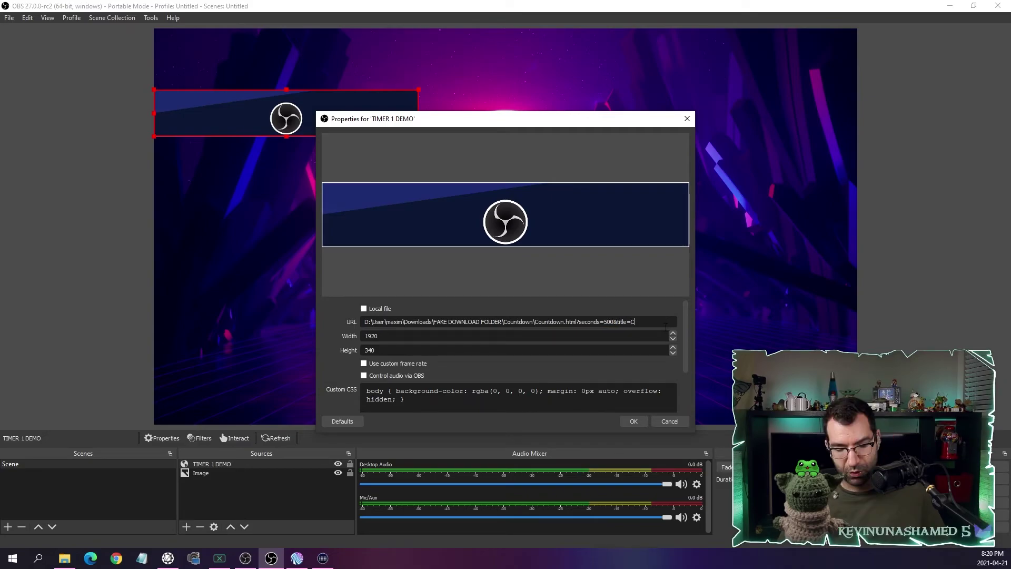
{"action": "left_click", "coordinate": [633, 421]}
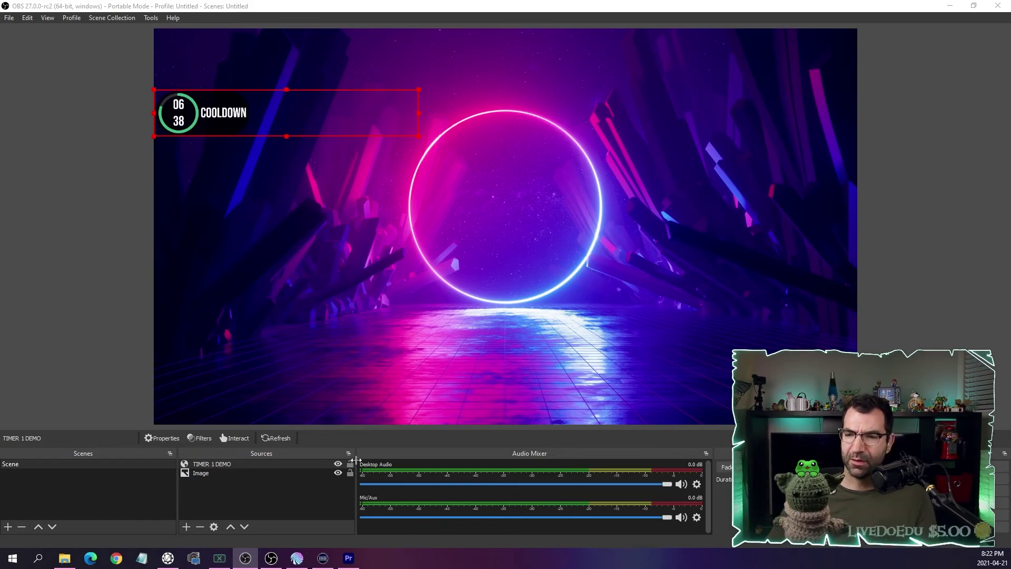
Toggle the TIMER 1 DEMO source's visibility repeatedly to test restarting the countdown, leaving the source hidden.
{"action": "left_click", "coordinate": [338, 463]}
{"action": "left_click", "coordinate": [338, 463]}
{"action": "left_click", "coordinate": [338, 464]}
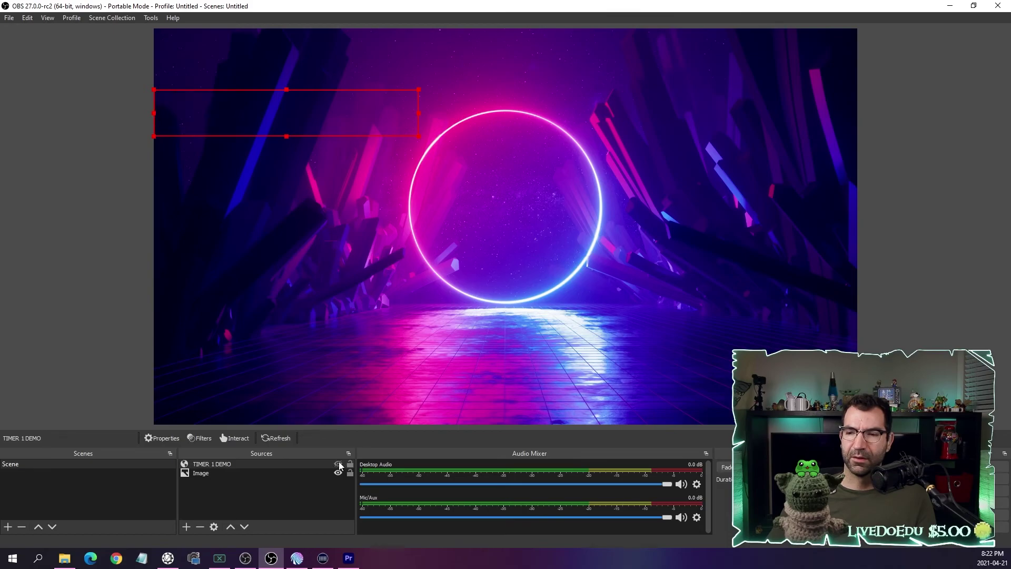
{"action": "left_click", "coordinate": [337, 464]}
{"action": "left_click", "coordinate": [338, 464]}
{"action": "left_click", "coordinate": [338, 463]}
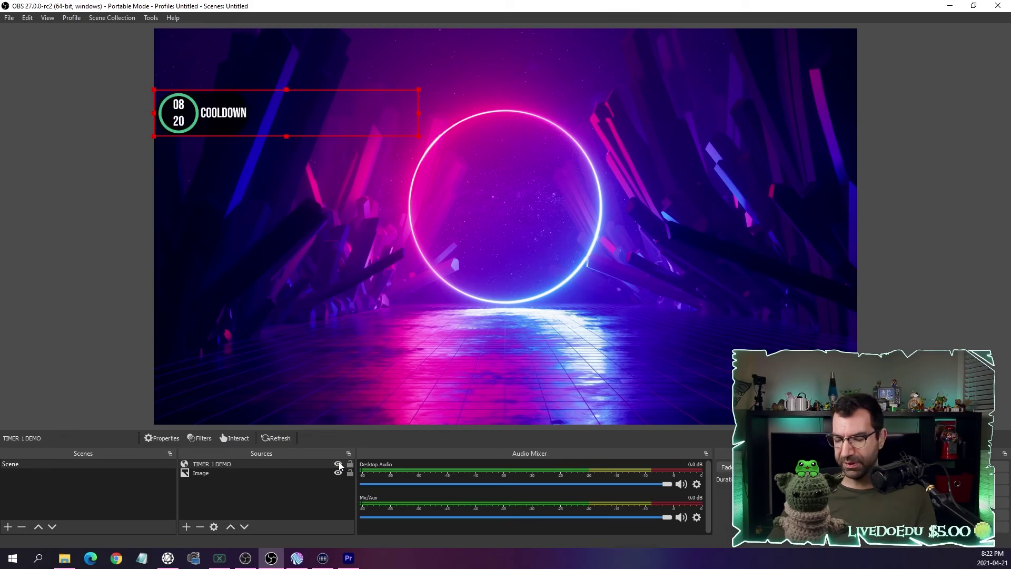
{"action": "left_click", "coordinate": [338, 464]}
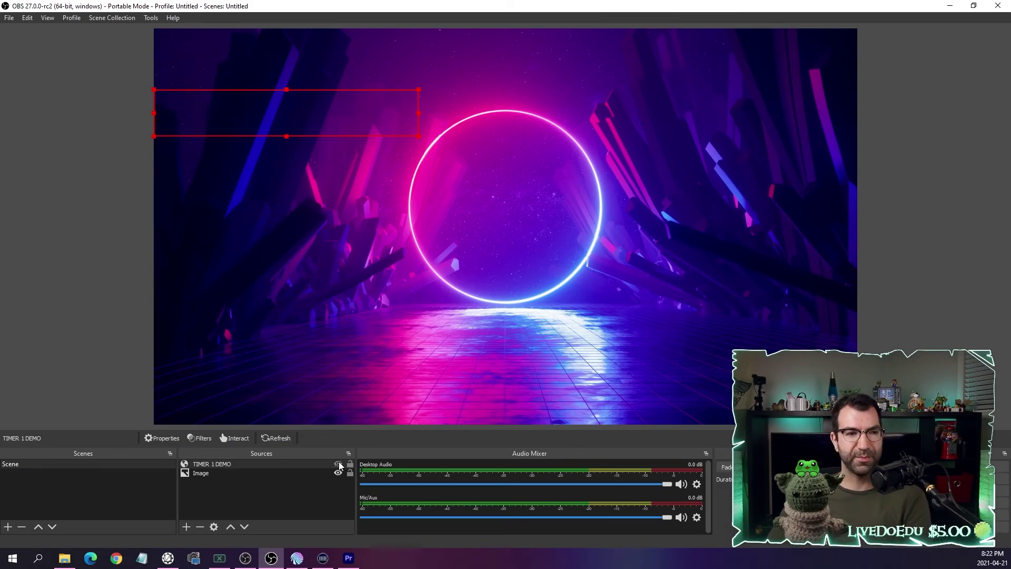
{"action": "left_click", "coordinate": [337, 464]}
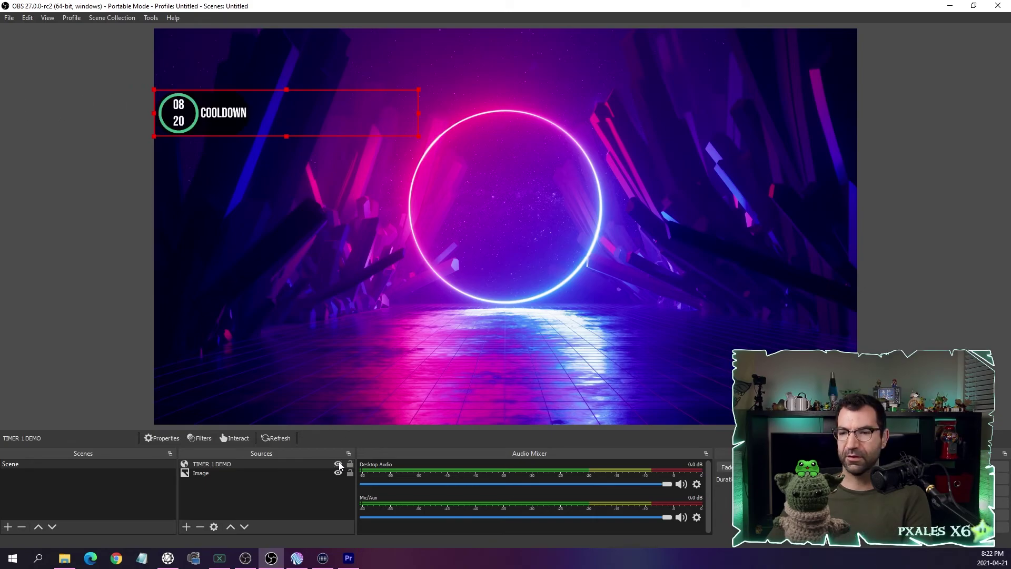
{"action": "left_click", "coordinate": [338, 464]}
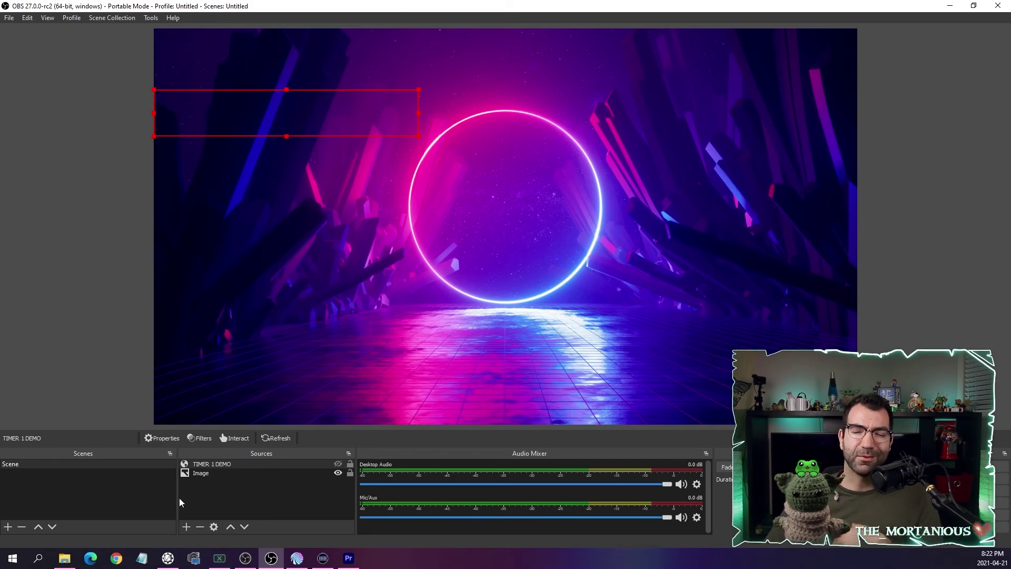
Give the TIMER 1 DEMO source a Slide show transition, preview it, and set its direction to Right.
{"action": "right_click", "coordinate": [246, 466]}
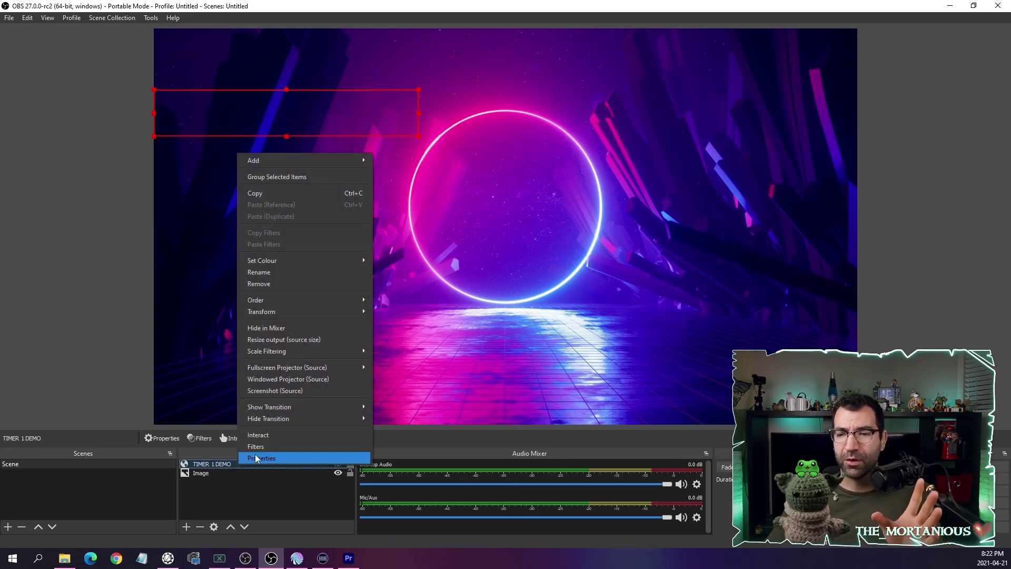
{"action": "mouse_move", "coordinate": [281, 410]}
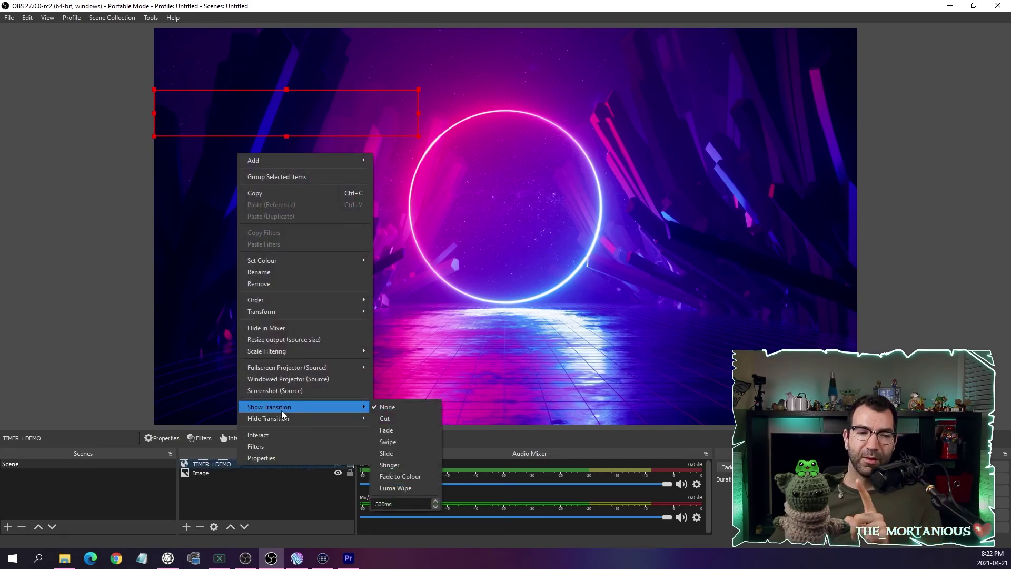
{"action": "left_click", "coordinate": [395, 451]}
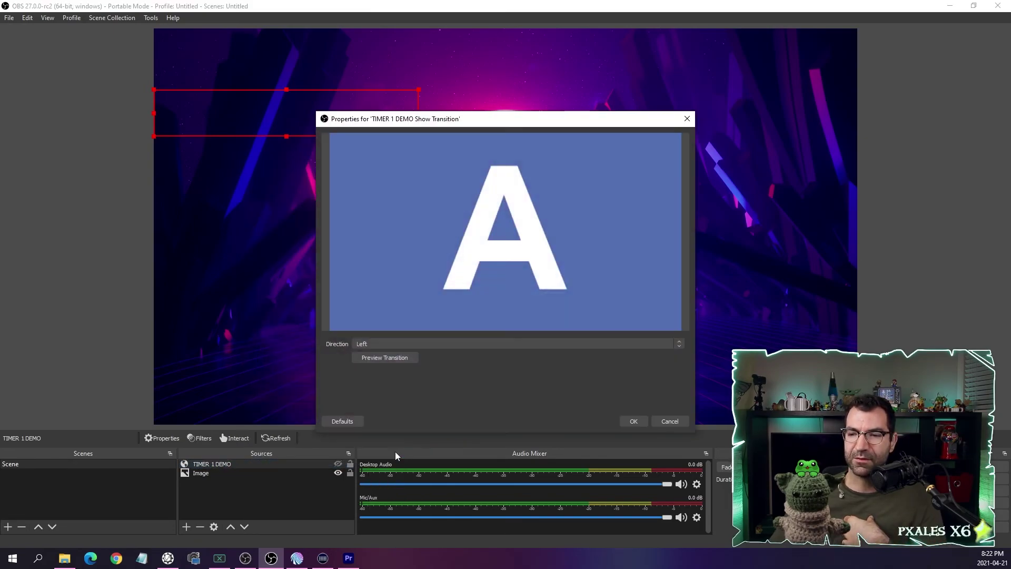
{"action": "left_click", "coordinate": [394, 356]}
{"action": "left_click", "coordinate": [420, 342]}
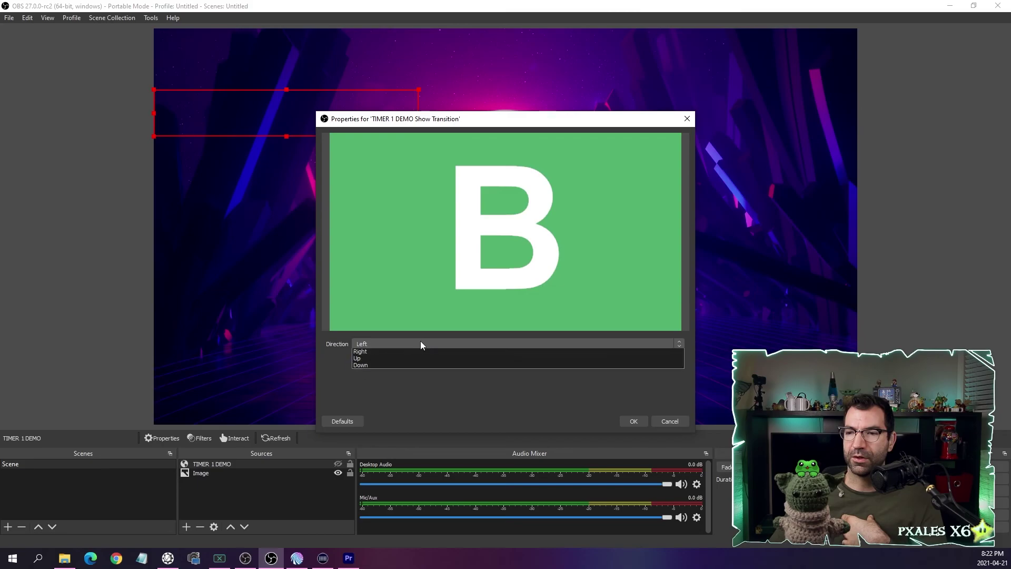
{"action": "left_click", "coordinate": [387, 359]}
{"action": "left_click", "coordinate": [630, 421]}
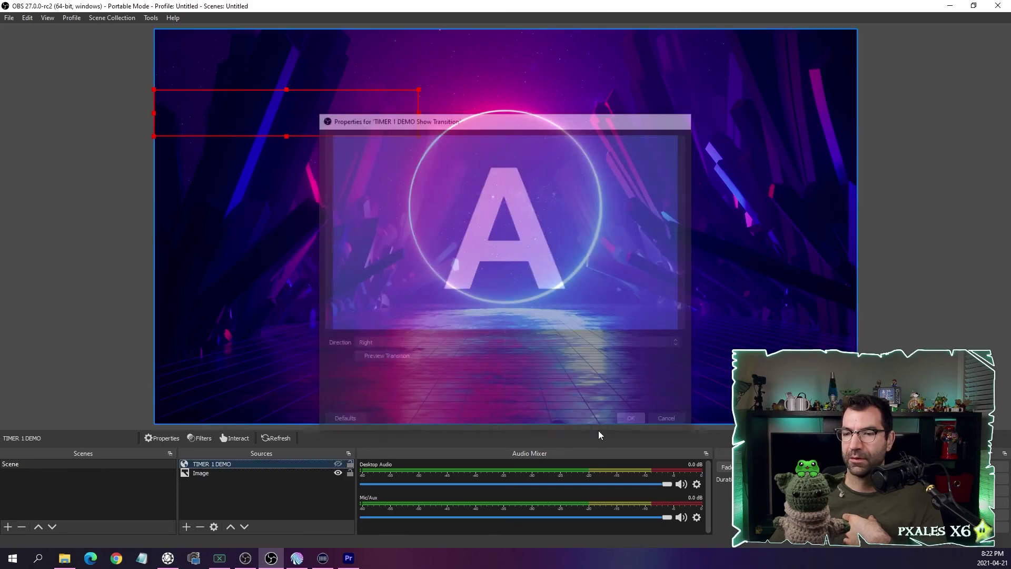
Give the TIMER 1 DEMO source a Slide hide transition, and test both transitions by showing and hiding the source.
{"action": "right_click", "coordinate": [259, 465]}
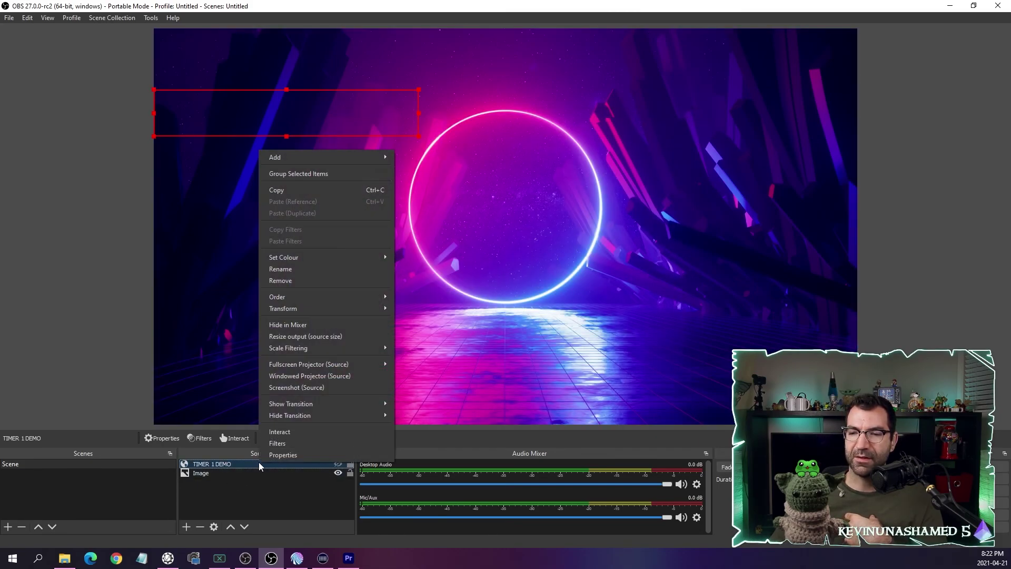
{"action": "mouse_move", "coordinate": [314, 414]}
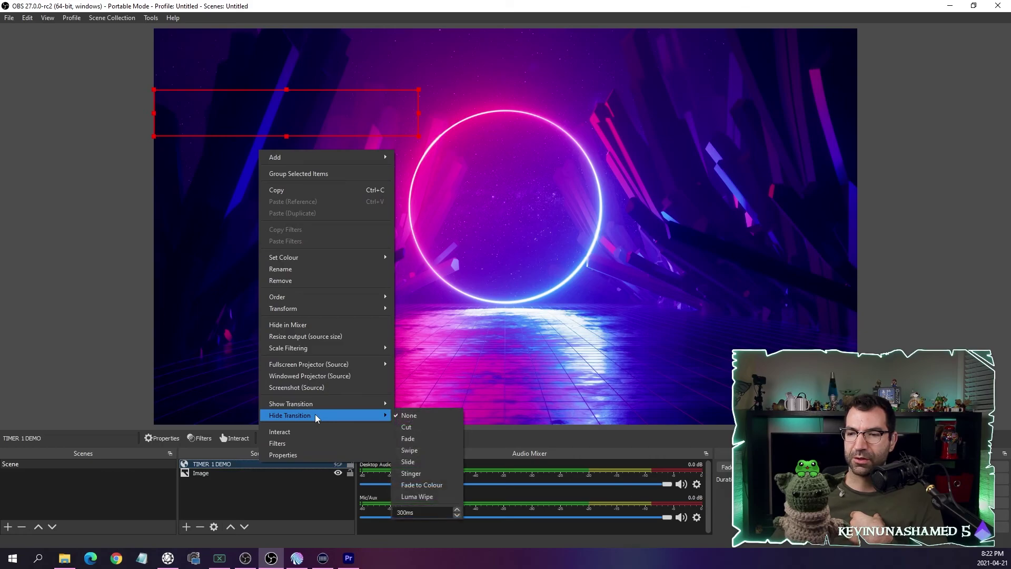
{"action": "left_click", "coordinate": [415, 449]}
{"action": "left_click", "coordinate": [632, 421]}
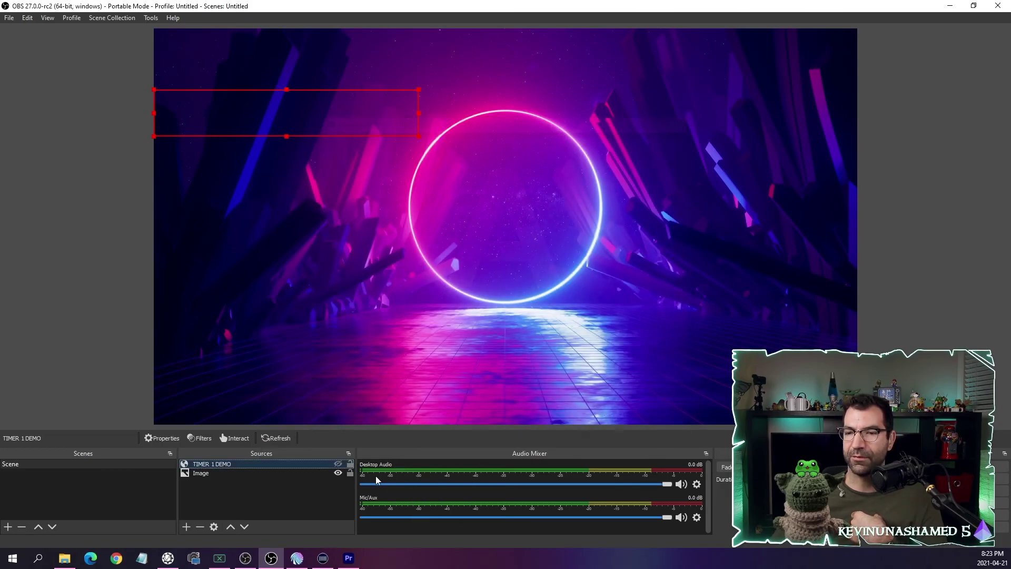
{"action": "left_click", "coordinate": [338, 463]}
{"action": "left_click", "coordinate": [338, 464]}
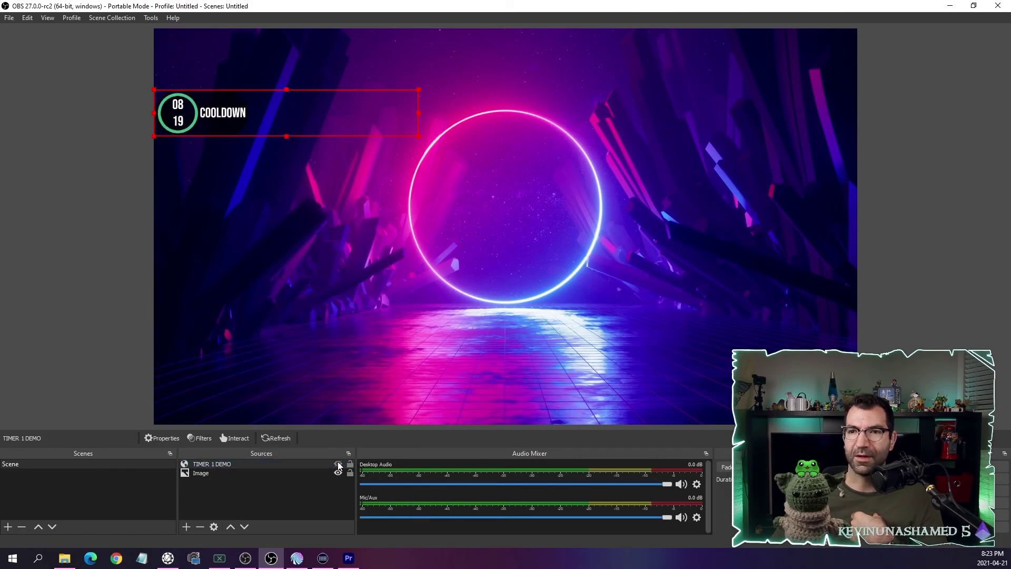
Set the TIMER 1 DEMO hide transition's duration to 1000 ms, and test it by showing and hiding the source.
{"action": "right_click", "coordinate": [325, 463]}
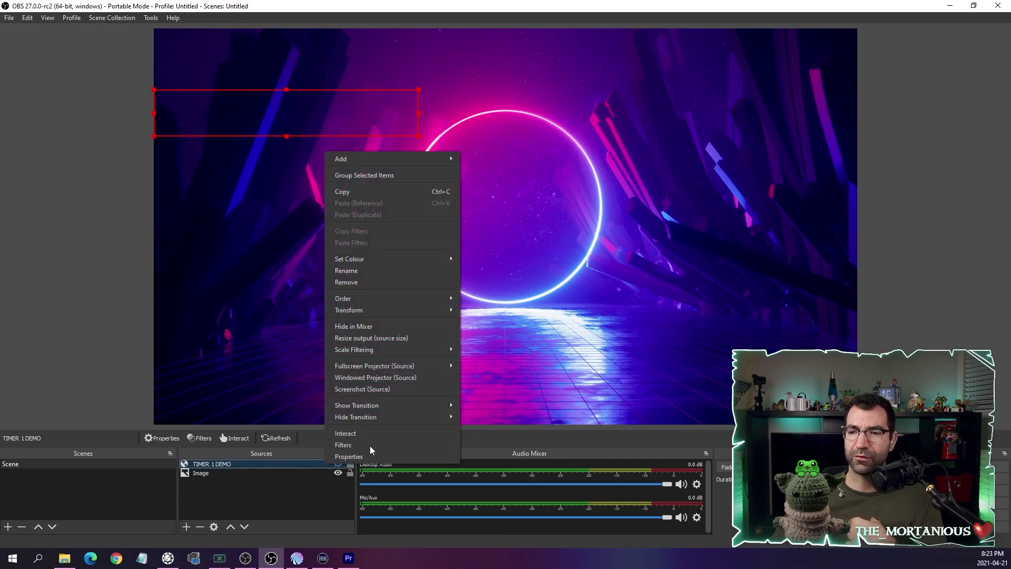
{"action": "mouse_move", "coordinate": [399, 406]}
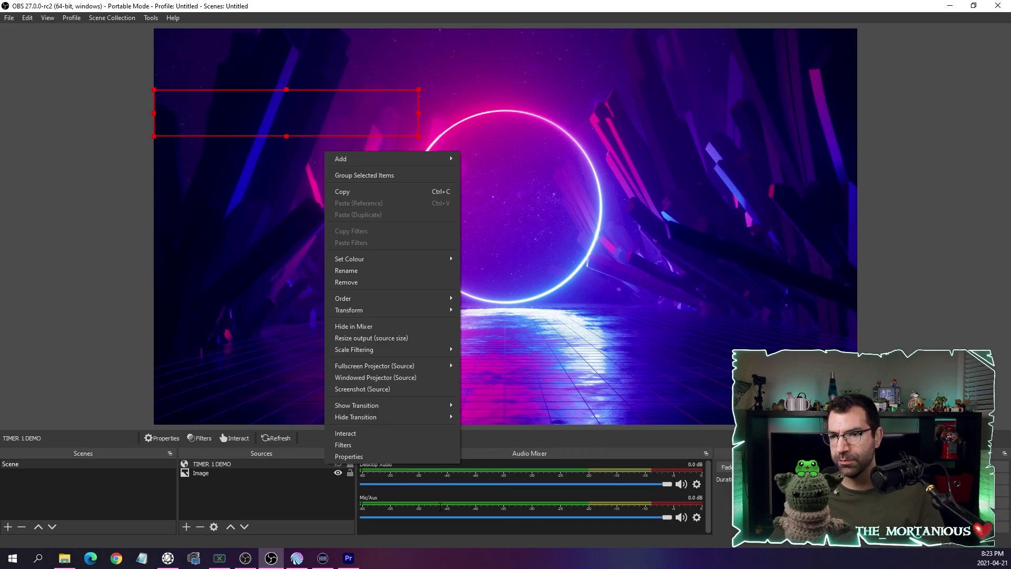
{"action": "mouse_move", "coordinate": [442, 416]}
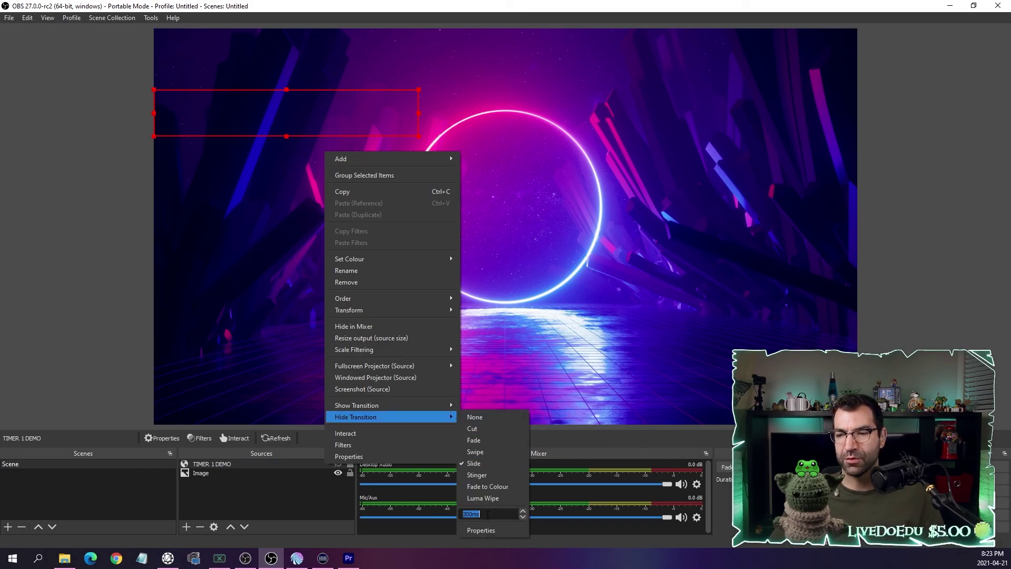
{"action": "type", "text": "1000"}
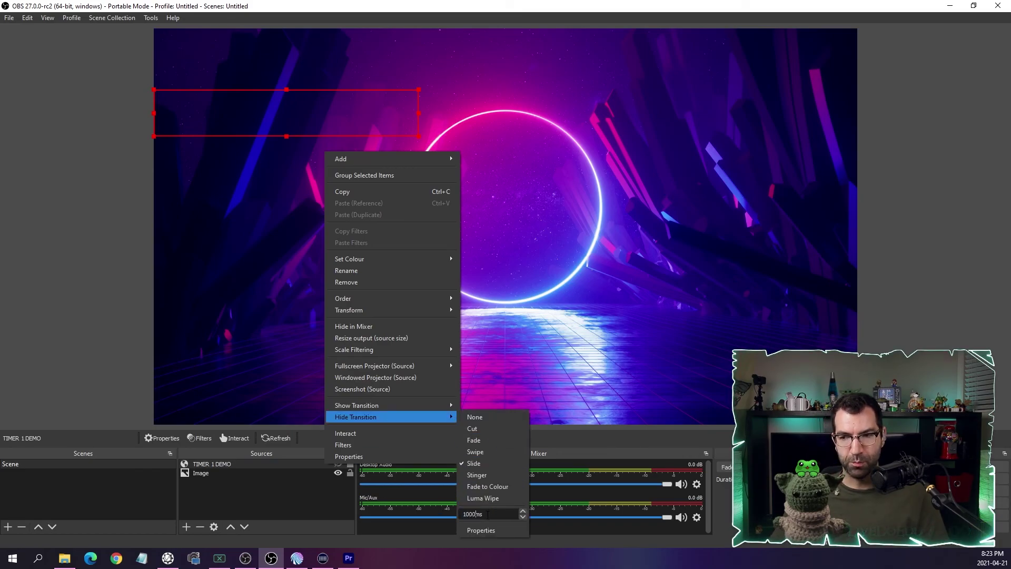
{"action": "left_click", "coordinate": [537, 308]}
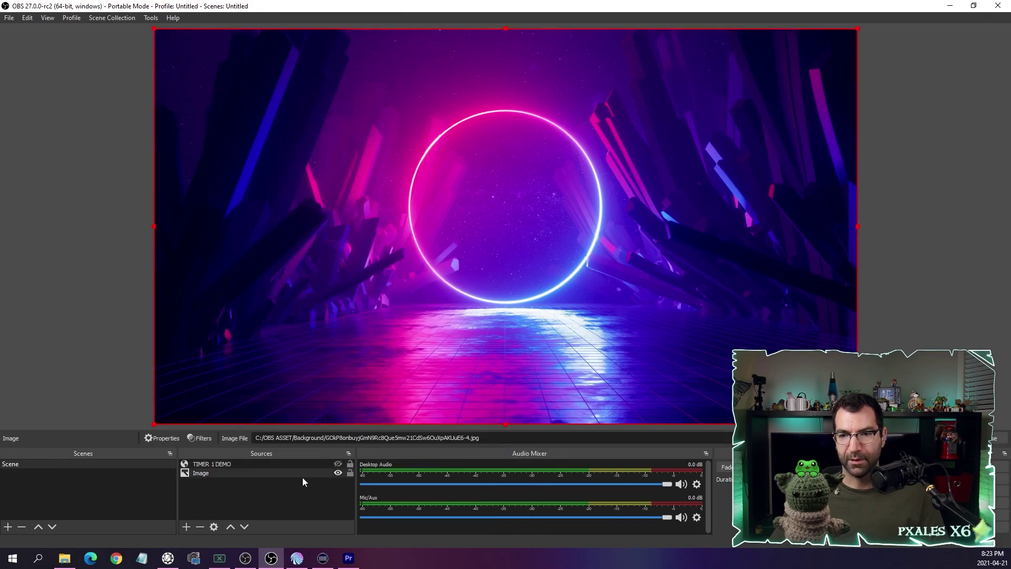
{"action": "left_click", "coordinate": [339, 466]}
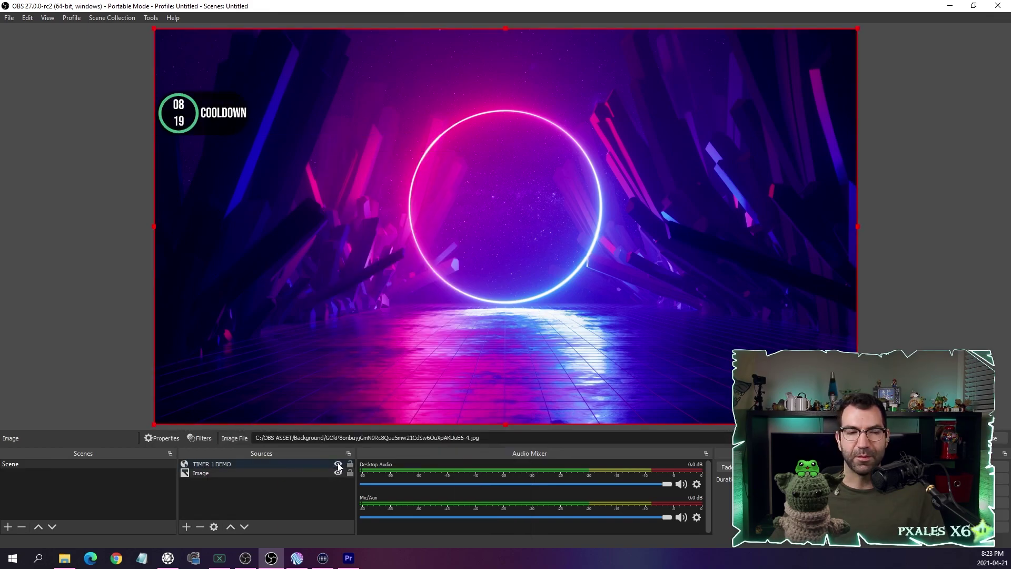
{"action": "left_click", "coordinate": [338, 465]}
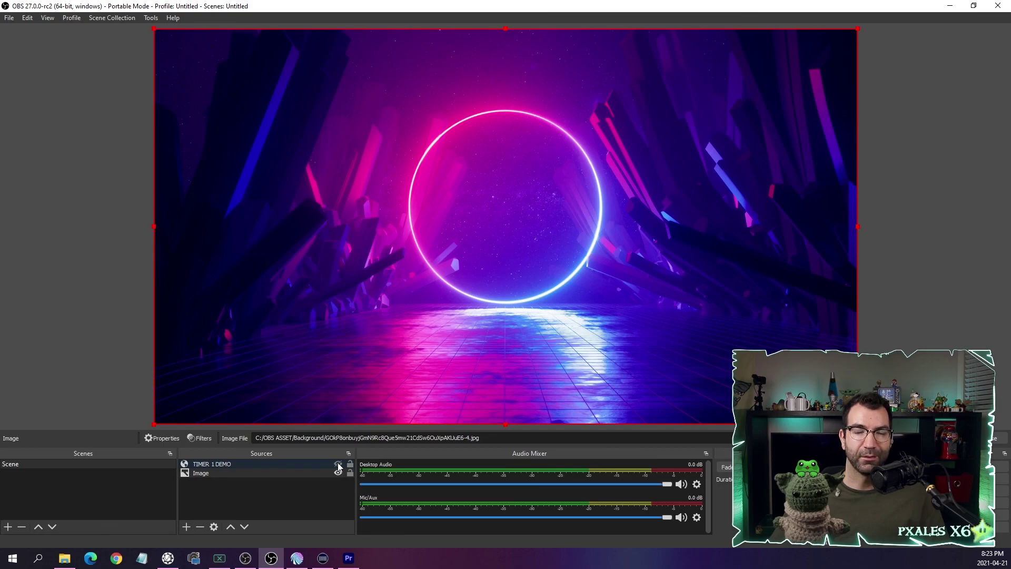